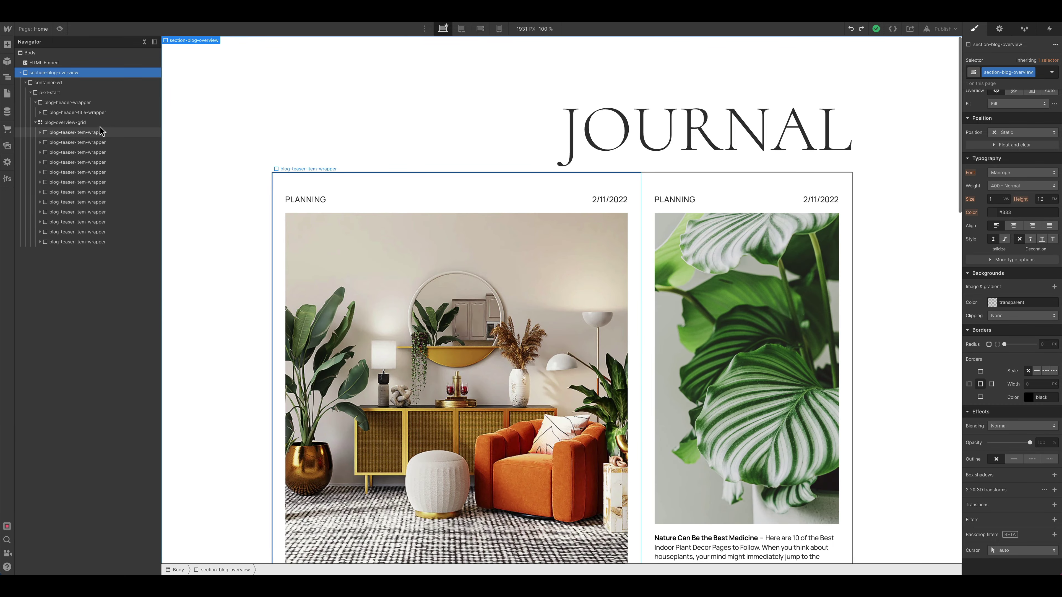
Step: Remove the top and left borders from the blog-overview-grid element
{"action": "left_click", "coordinate": [307, 181]}
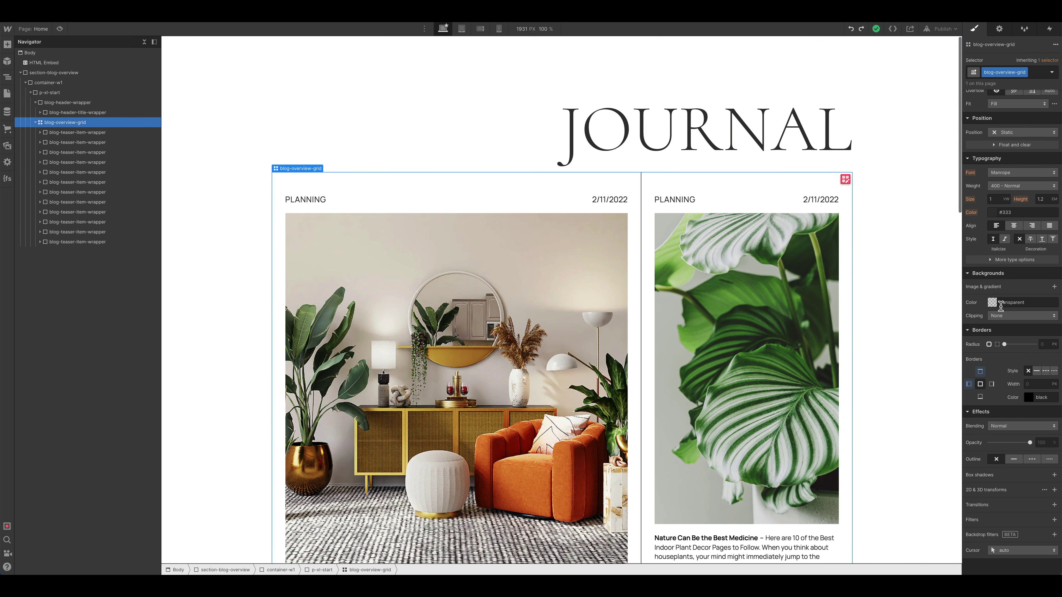
{"action": "left_click", "coordinate": [981, 372]}
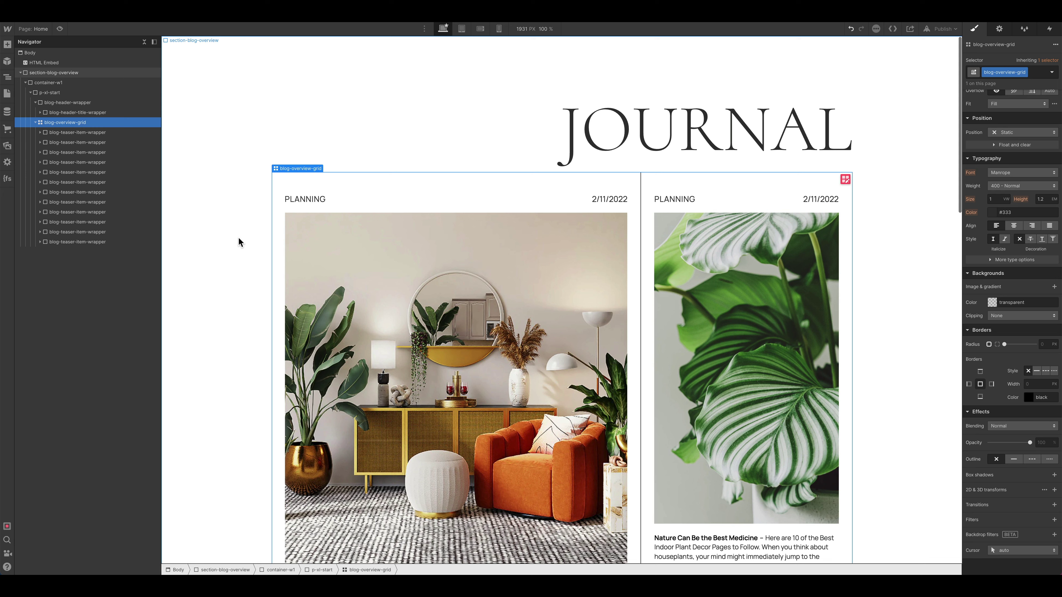
{"action": "left_click", "coordinate": [36, 122]}
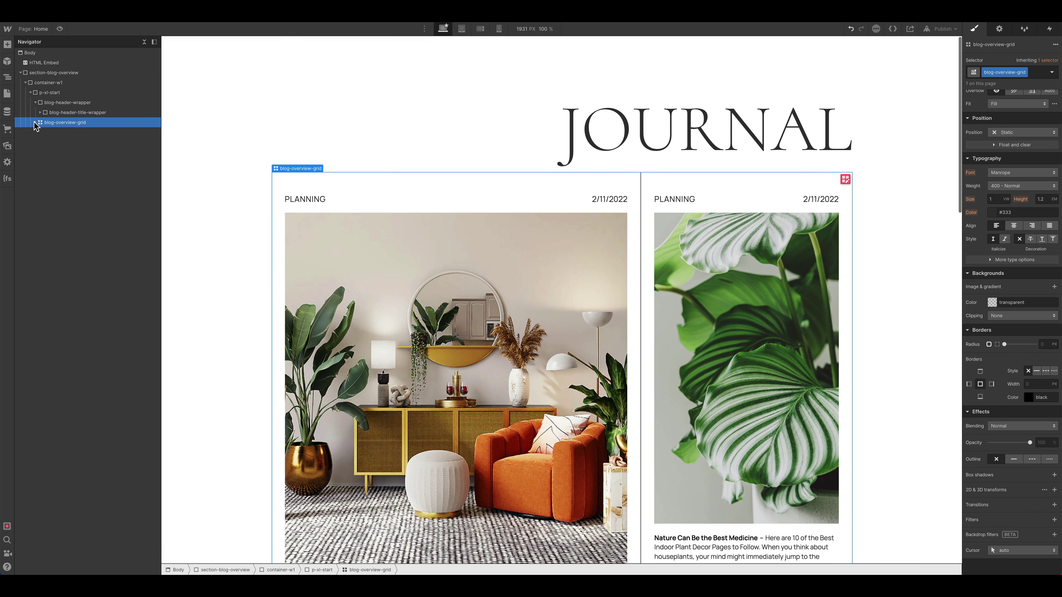
Step: Add a div block at the end of blog-header-wrapper and give it the new class blog-header-divider-wrapper
{"action": "left_click", "coordinate": [60, 105]}
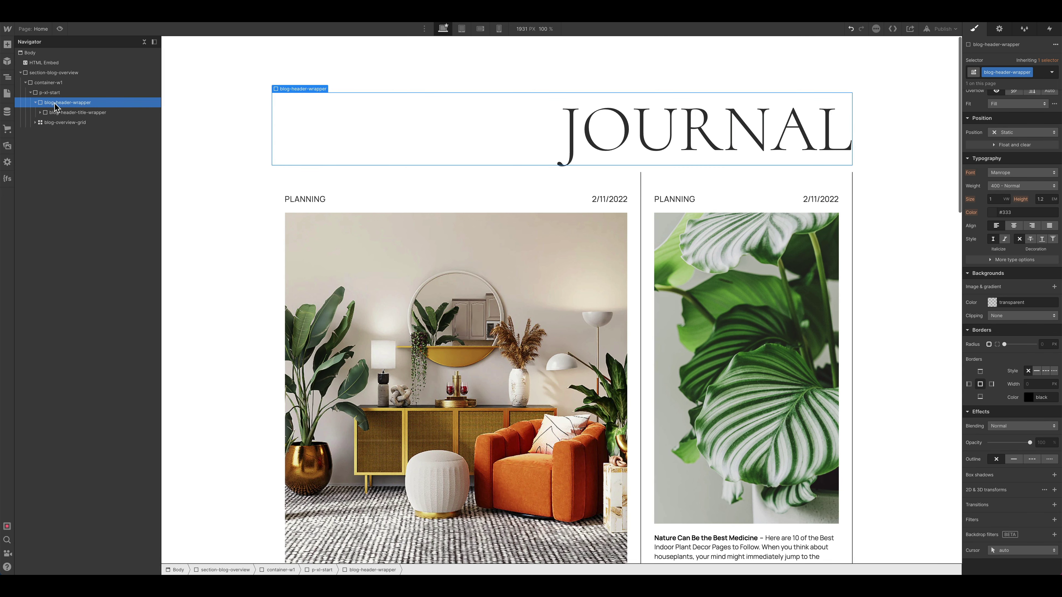
{"action": "key", "text": "ctrl+e"}
{"action": "type", "text": "div"}
{"action": "key", "text": "Return"}
{"action": "key", "text": "ctrl+Return"}
{"action": "type", "text": "b"}
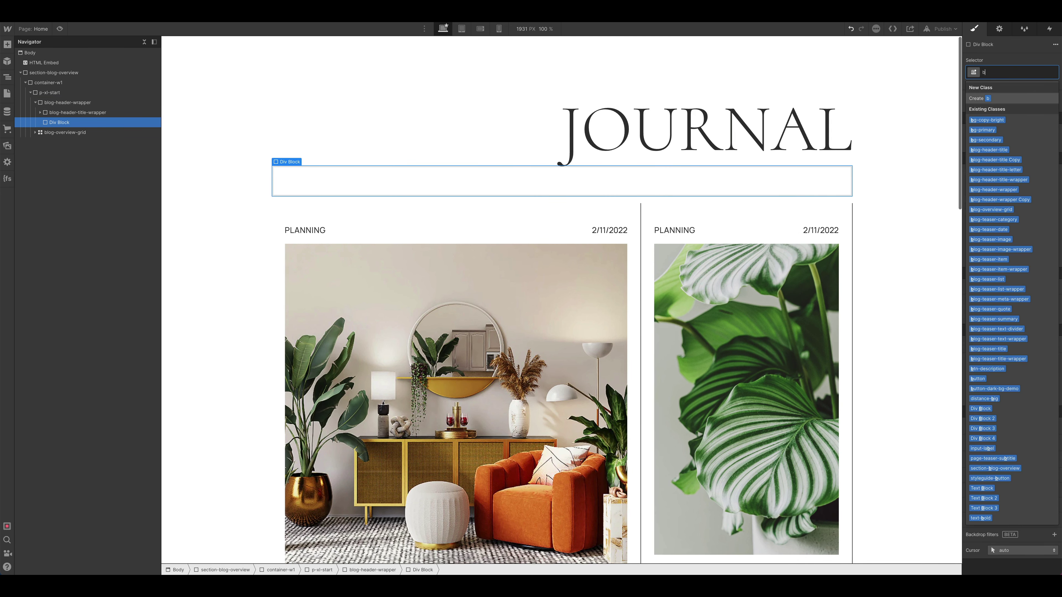
{"action": "type", "text": "log-h"}
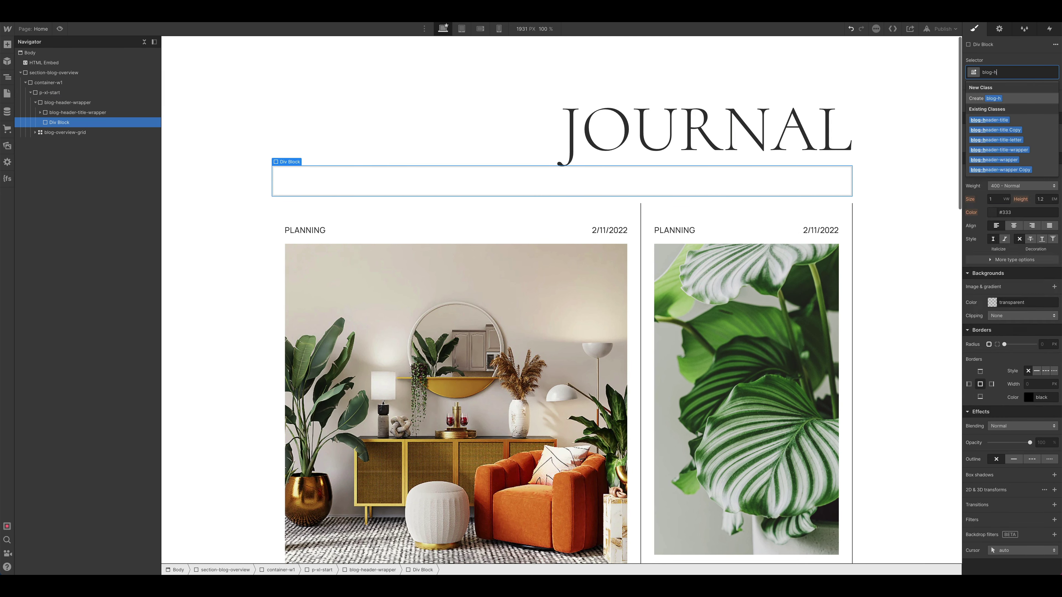
{"action": "type", "text": "eader-divider"}
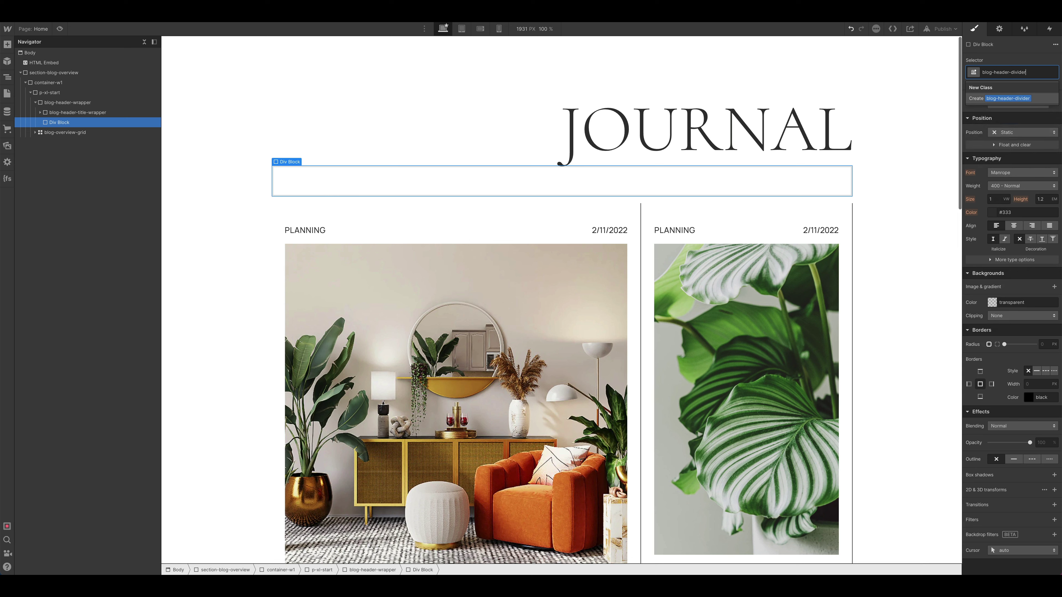
{"action": "type", "text": "-wrapper"}
{"action": "key", "text": "Return"}
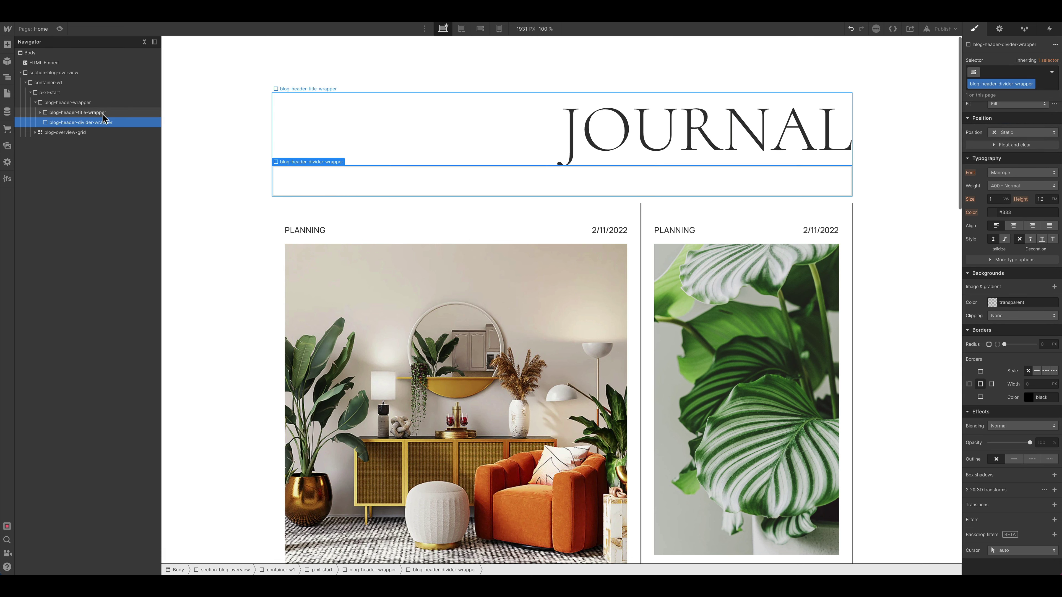
Step: Set the header divider's height to 1 px and its width to 100%
{"action": "scroll", "coordinate": [1033, 250], "scroll_direction": "up", "scroll_amount": 4}
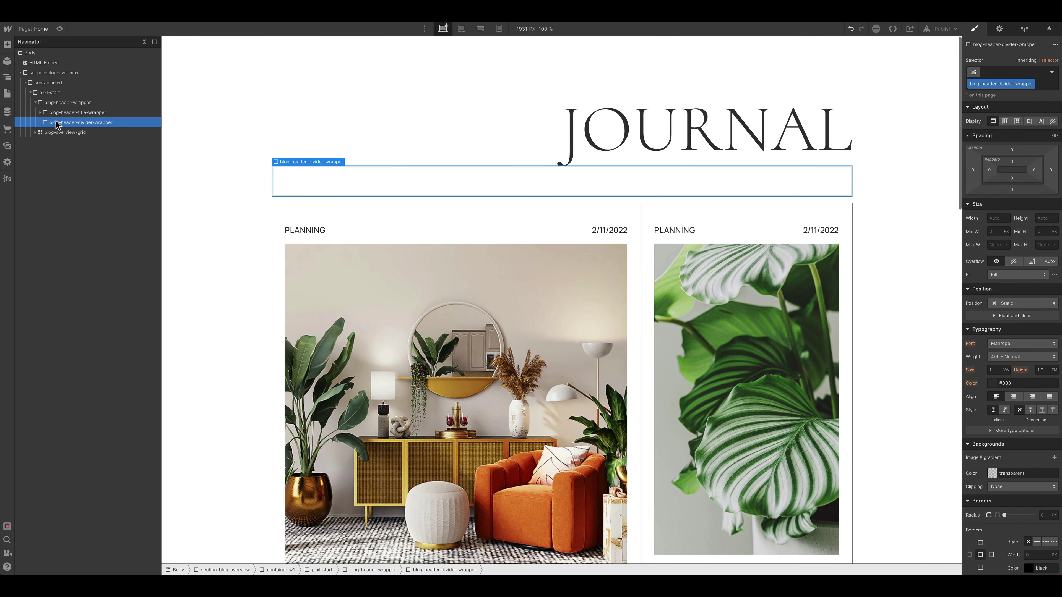
{"action": "left_click", "coordinate": [1050, 217]}
{"action": "type", "text": "1p"}
{"action": "key", "text": "Return"}
{"action": "left_click", "coordinate": [998, 218]}
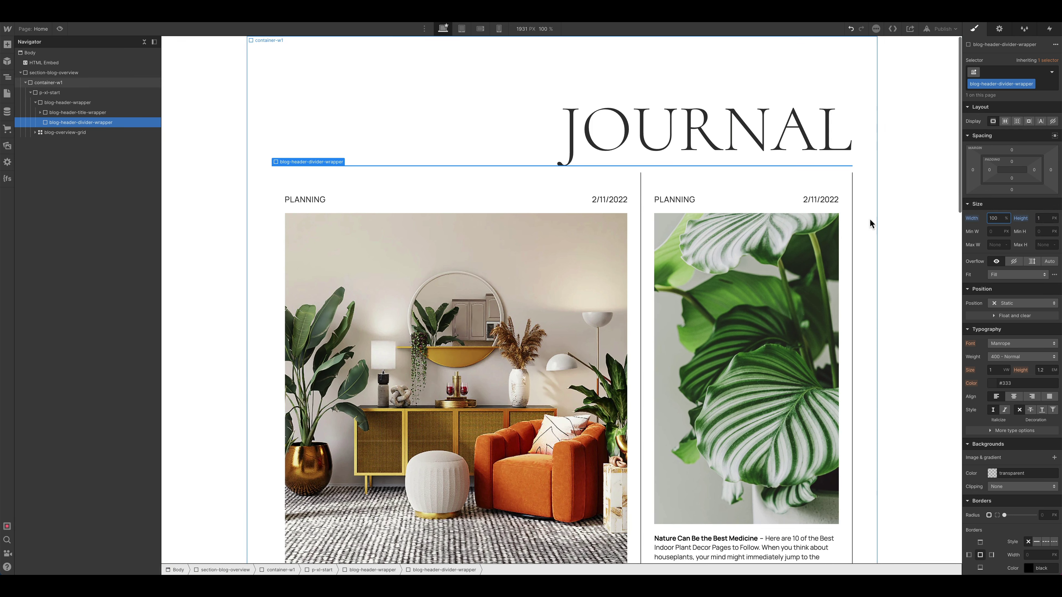
Step: Give the header divider a black background color
{"action": "scroll", "coordinate": [1041, 366], "scroll_direction": "down", "scroll_amount": 3}
{"action": "scroll", "coordinate": [1041, 366], "scroll_direction": "down", "scroll_amount": 1}
{"action": "left_click", "coordinate": [998, 302]}
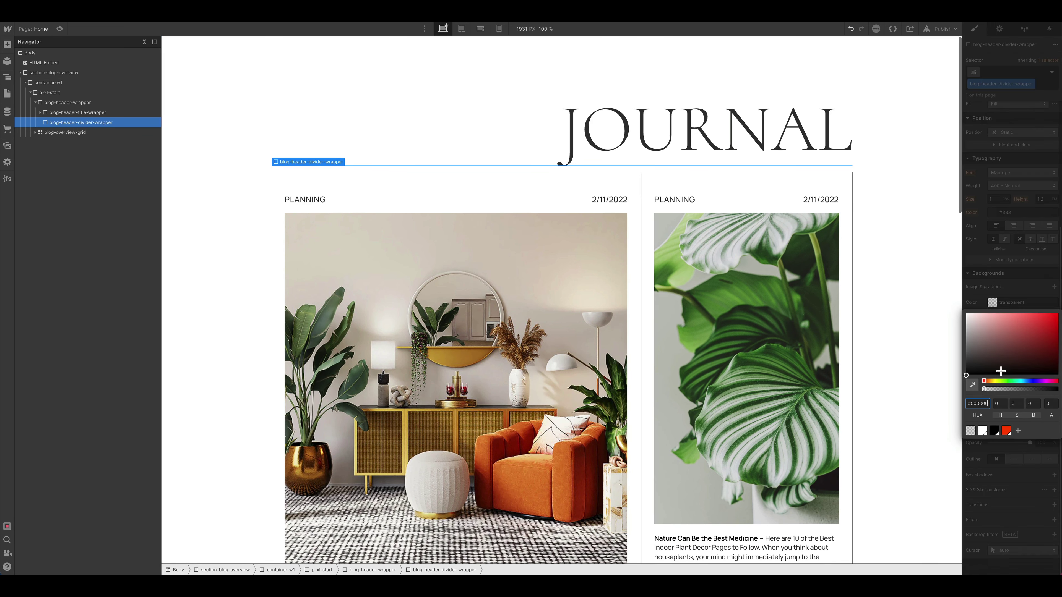
{"action": "left_click", "coordinate": [993, 430]}
{"action": "left_click", "coordinate": [923, 274]}
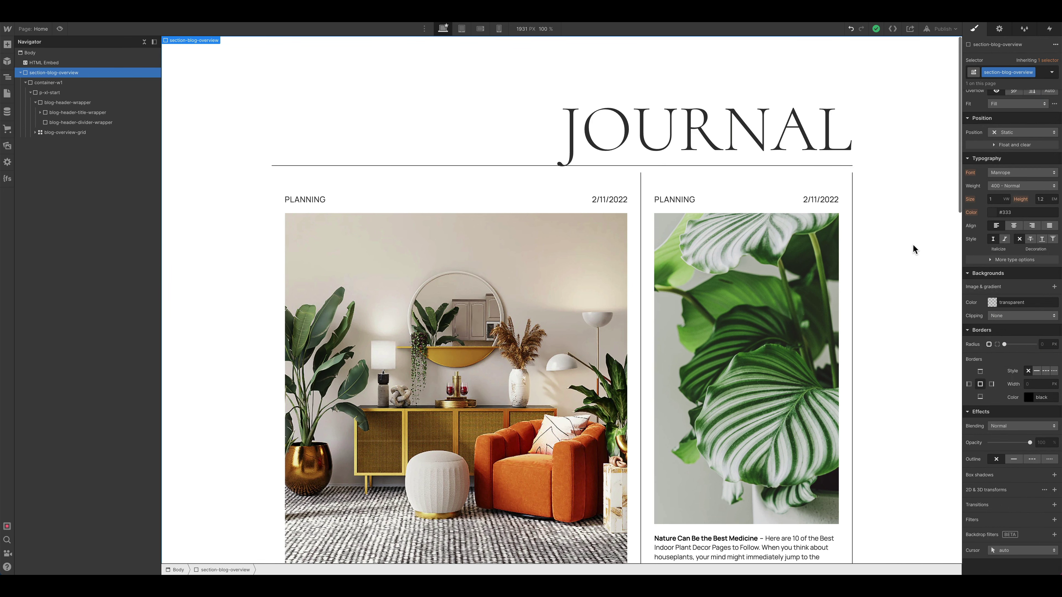
Step: Duplicate the container-w1 that holds the blog header and the overview grid
{"action": "left_click", "coordinate": [283, 167]}
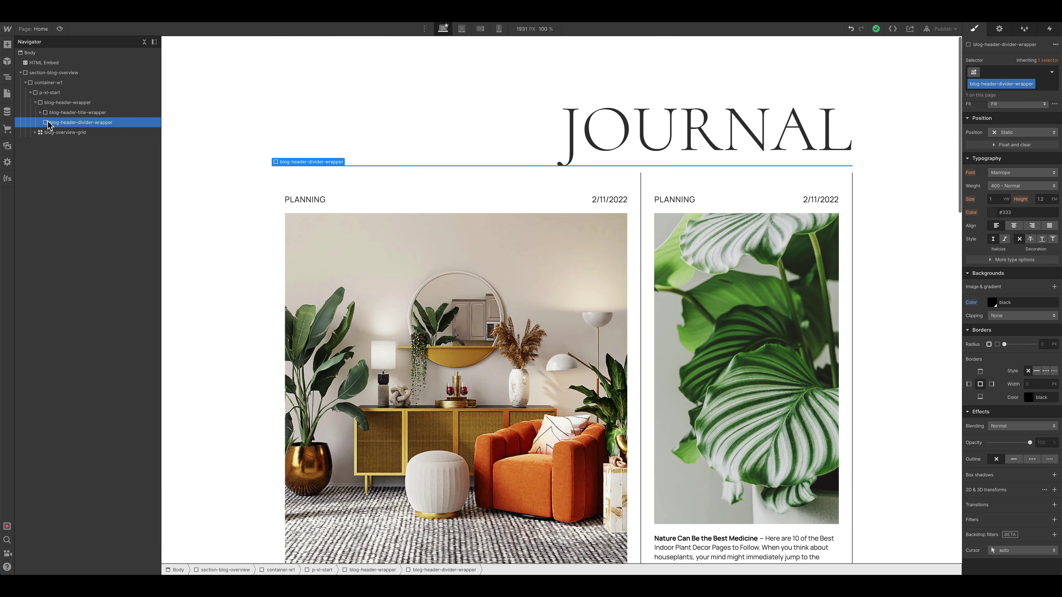
{"action": "left_click", "coordinate": [35, 102]}
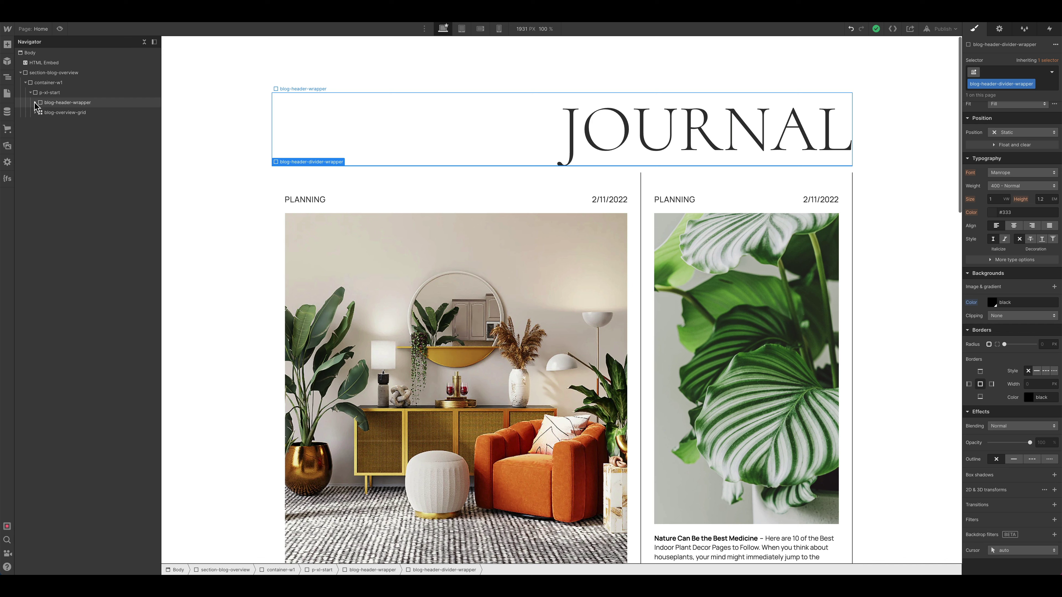
{"action": "left_click", "coordinate": [36, 92]}
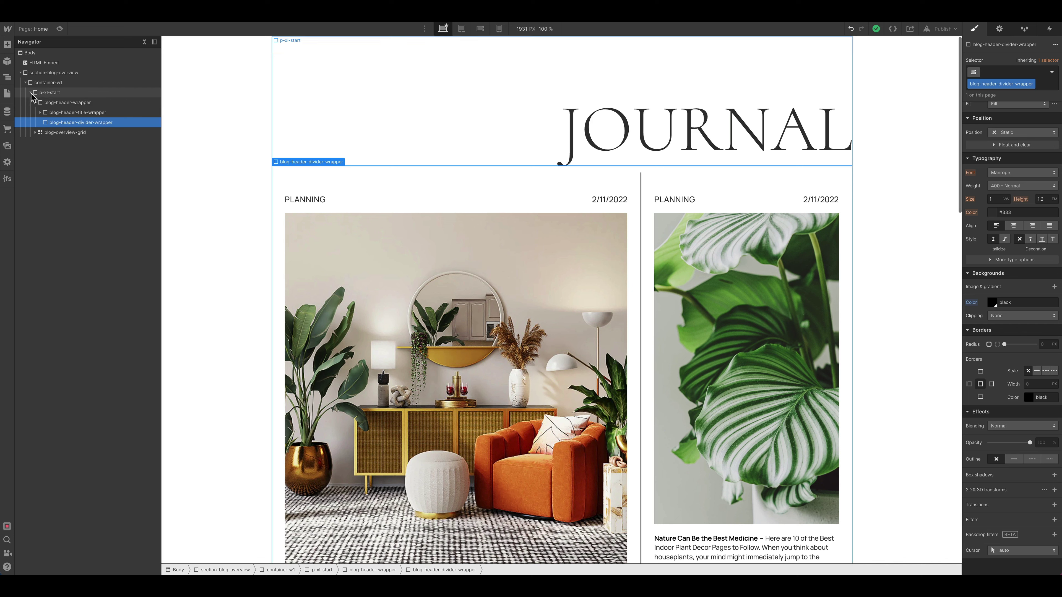
{"action": "left_click", "coordinate": [47, 83]}
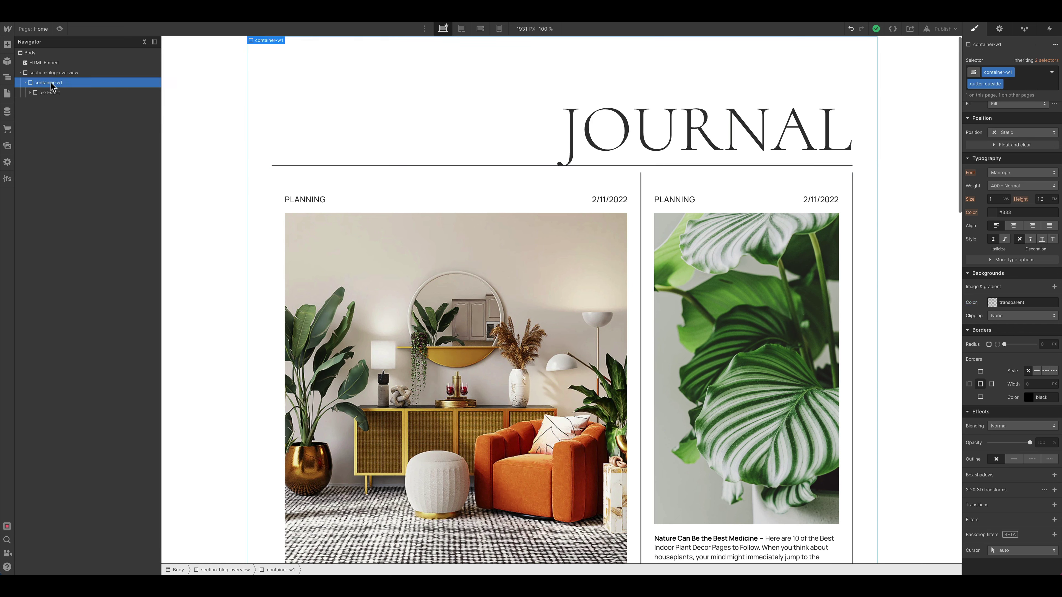
{"action": "left_click", "coordinate": [25, 82]}
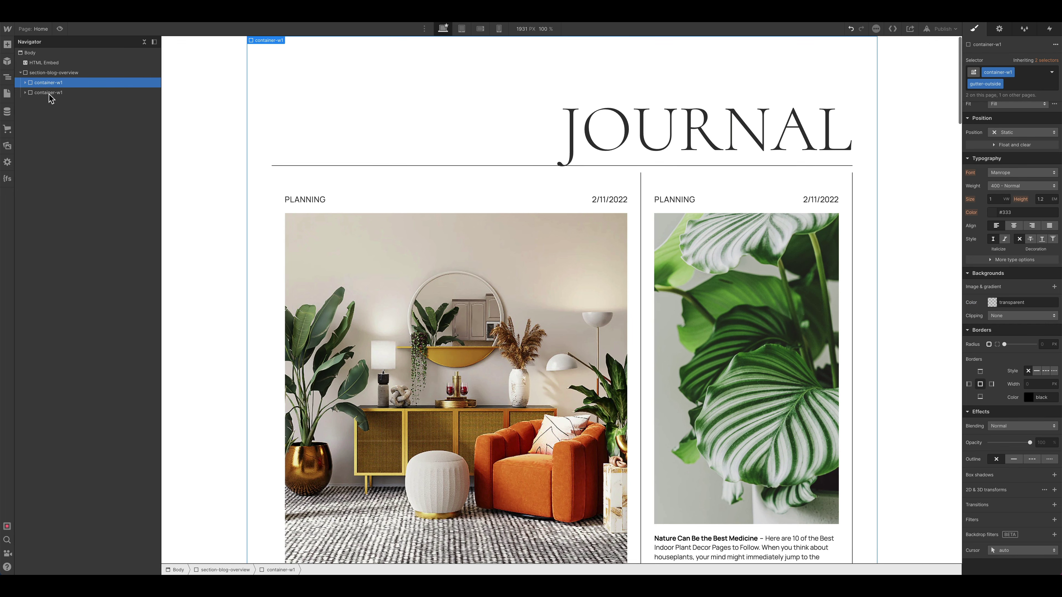
{"action": "key", "text": "ctrl+d"}
Step: Delete the blog-header-wrapper from the duplicated container so it holds only the overview grid
{"action": "left_click", "coordinate": [25, 92]}
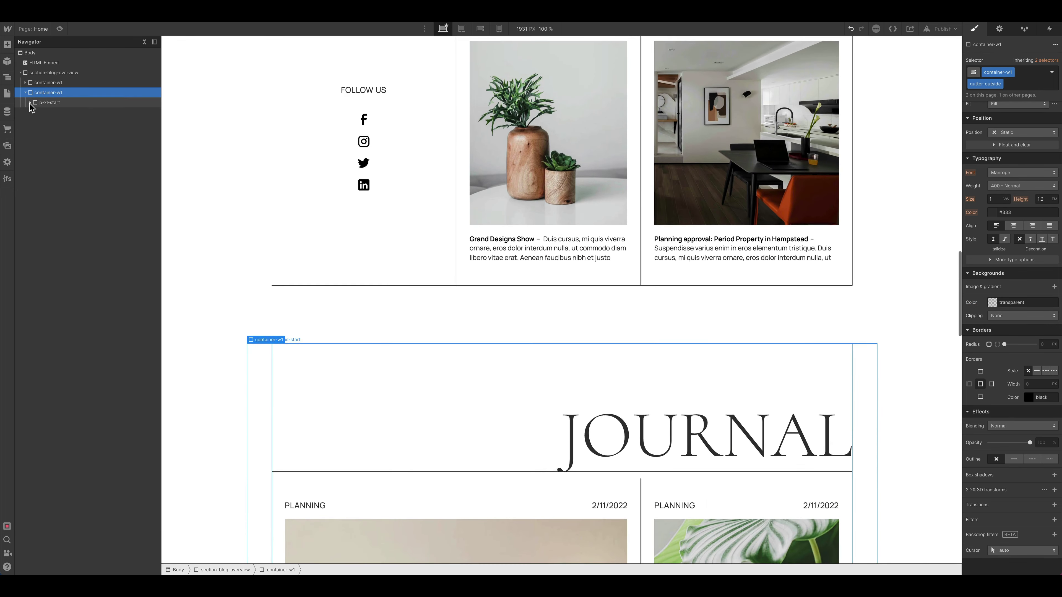
{"action": "left_click", "coordinate": [53, 113]}
{"action": "key", "text": "Delete"}
Step: Replace the classes on the padding div inside the duplicated container with only p-xl-end
{"action": "left_click", "coordinate": [57, 104]}
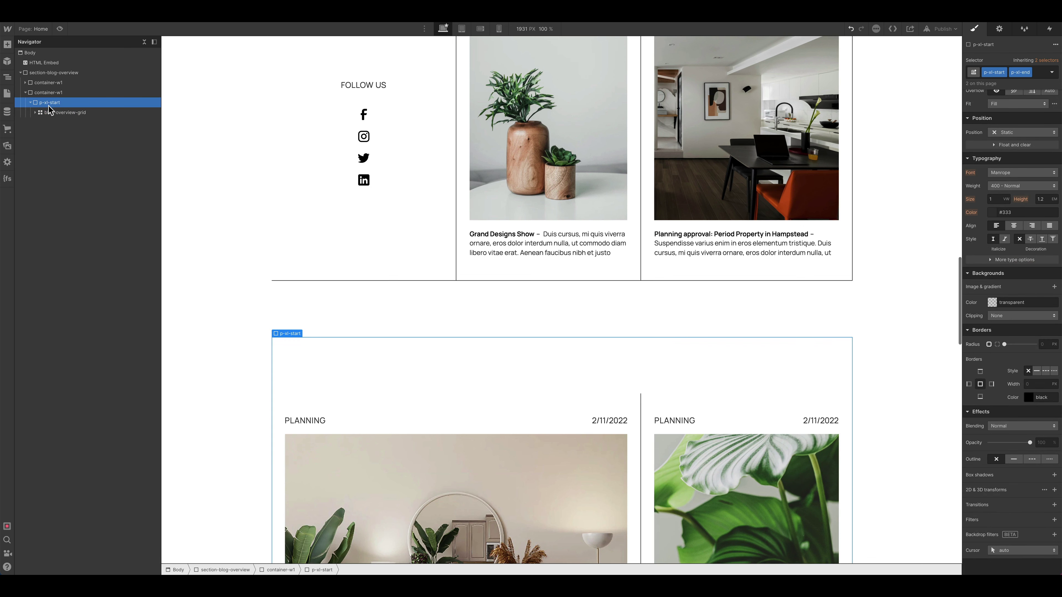
{"action": "left_click", "coordinate": [1040, 73]}
{"action": "key", "text": "BackSpace"}
{"action": "key", "text": "BackSpace"}
{"action": "type", "text": "p"}
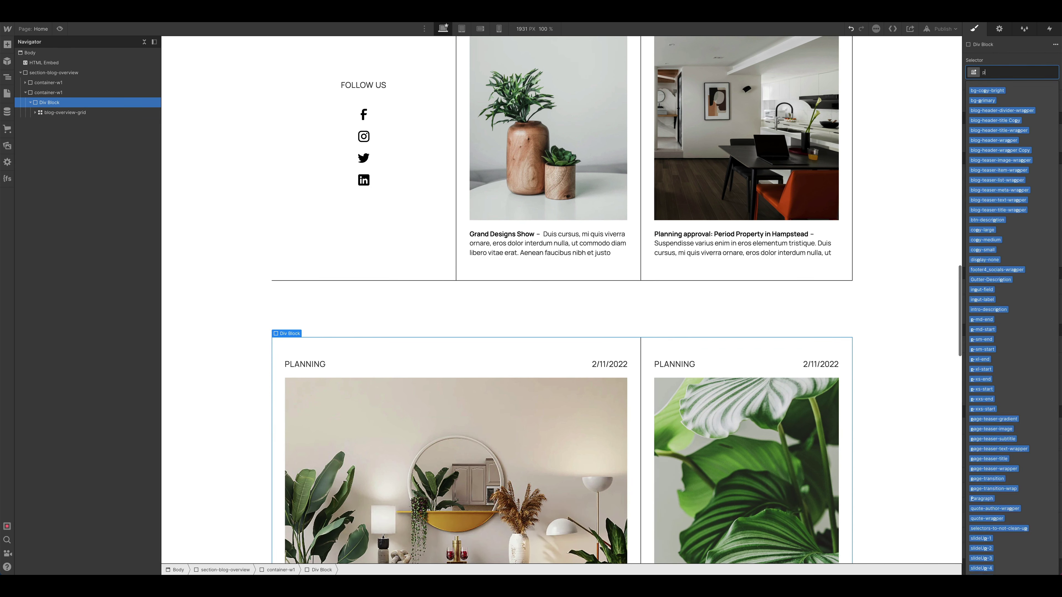
{"action": "type", "text": "-xl-end"}
{"action": "key", "text": "Return"}
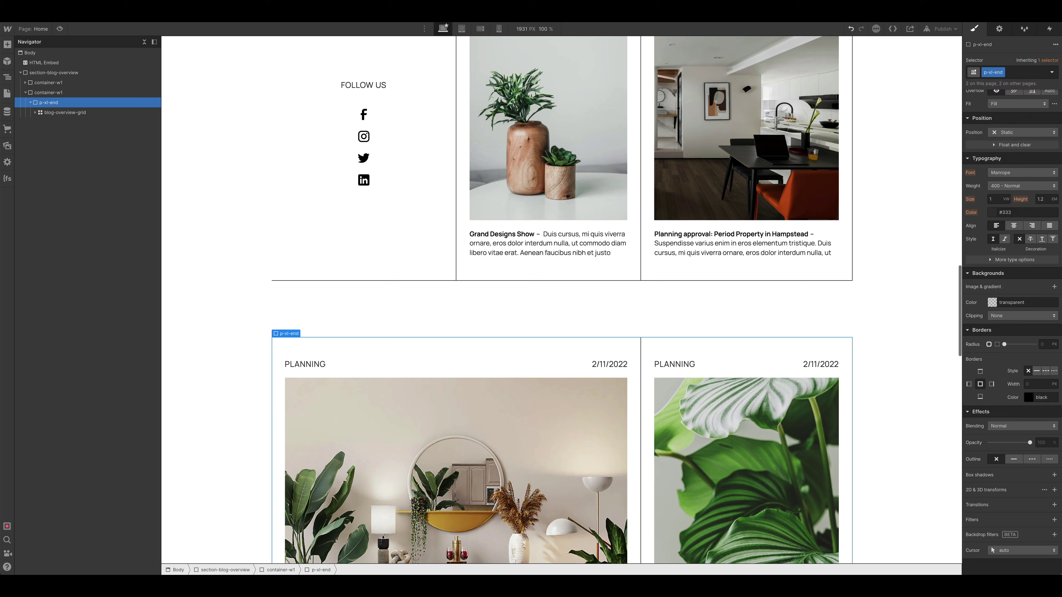
Step: Delete the blog-overview-grid from the first container-w1, keeping its blog header
{"action": "left_click", "coordinate": [26, 93]}
{"action": "left_click", "coordinate": [25, 82]}
{"action": "left_click", "coordinate": [30, 92]}
{"action": "left_click", "coordinate": [35, 102]}
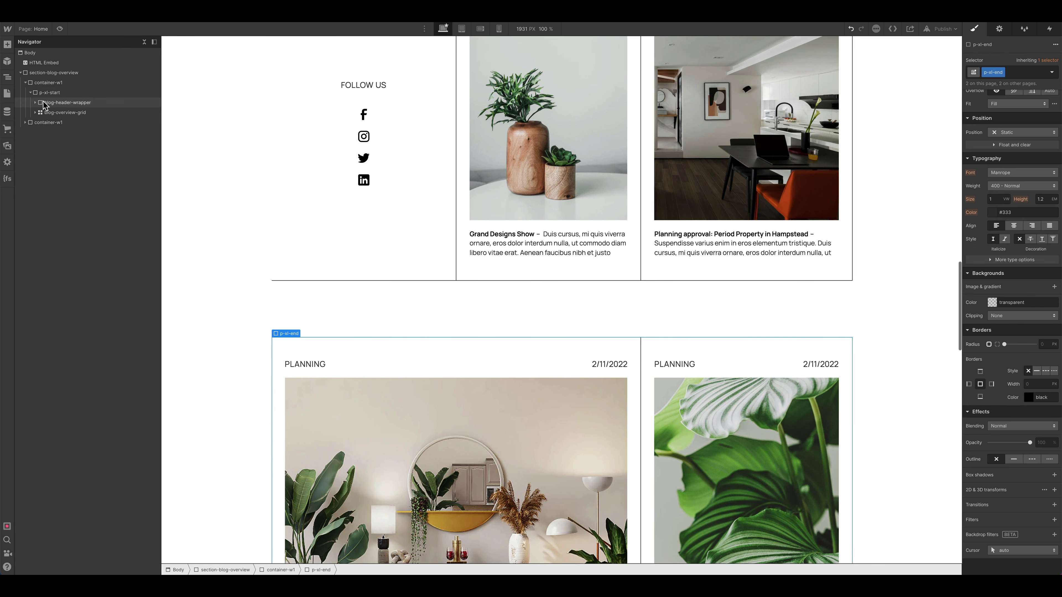
{"action": "left_click", "coordinate": [45, 112]}
{"action": "key", "text": "Delete"}
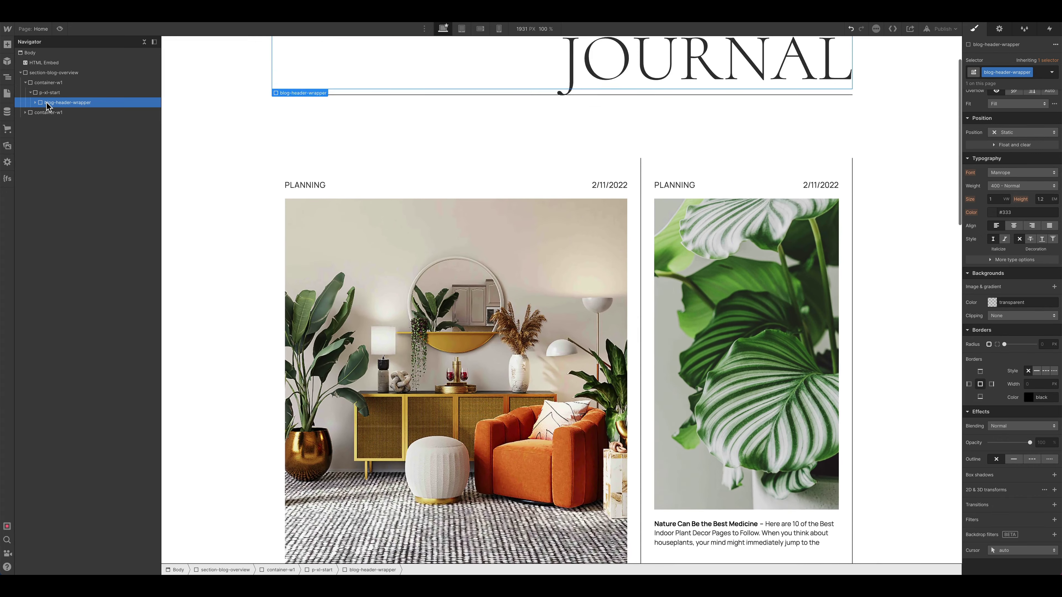
Step: Move blog-header-wrapper to the top of section-blog-overview and nest the first container-w1 inside it, above the title wrapper
{"action": "left_click_drag", "start_coordinate": [48, 107], "coordinate": [43, 83]}
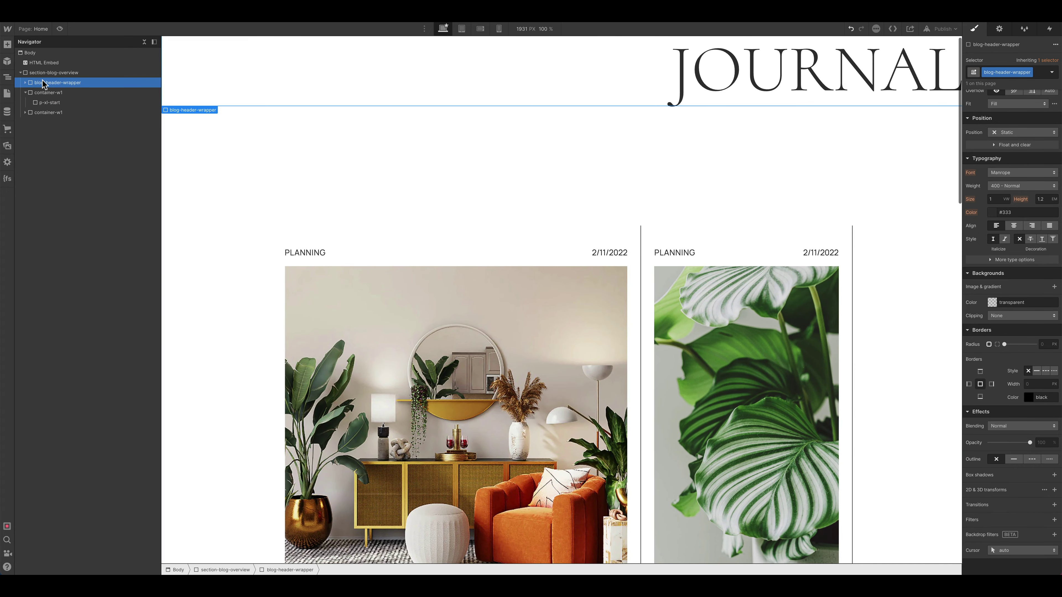
{"action": "left_click", "coordinate": [25, 82]}
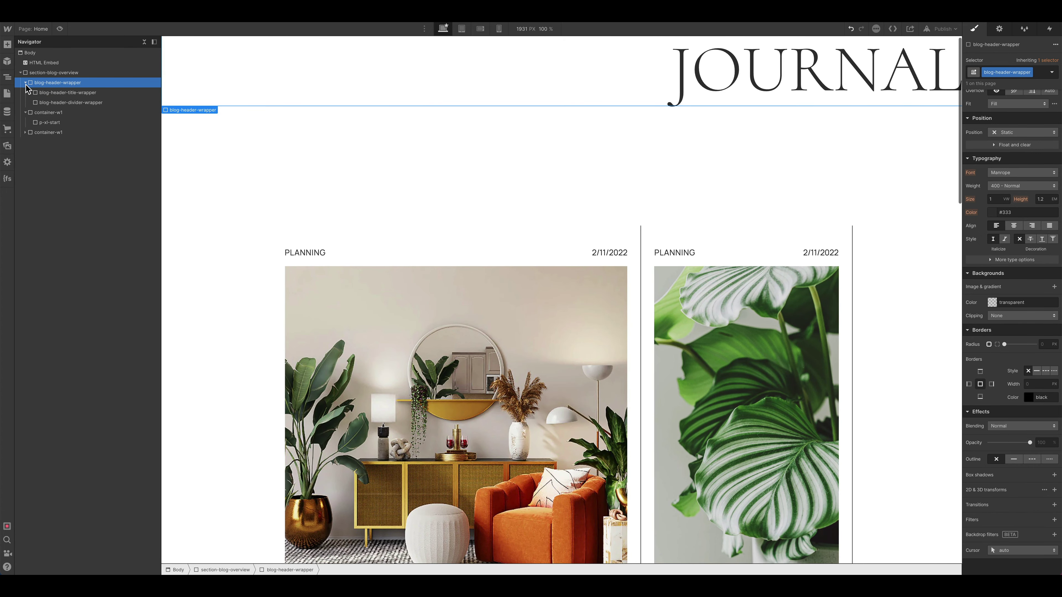
{"action": "left_click_drag", "start_coordinate": [43, 98], "coordinate": [40, 90]}
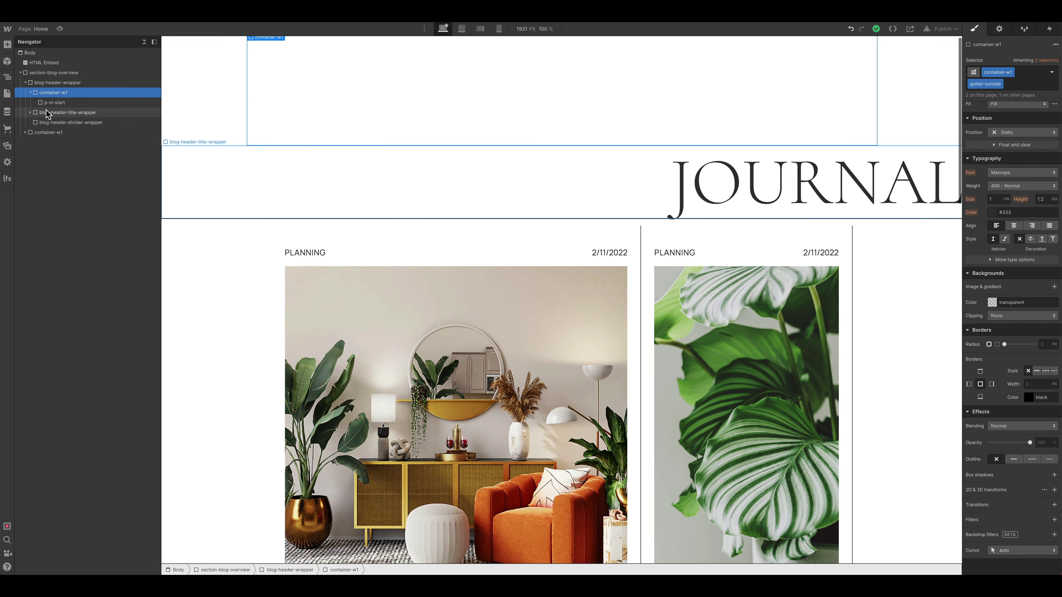
Step: Nest blog-header-title-wrapper inside the header's p-xl-start div, leaving the divider outside container-w1
{"action": "mouse_move", "coordinate": [50, 110]}
{"action": "left_mouse_down"}
{"action": "mouse_move", "coordinate": [61, 110]}
{"action": "mouse_move", "coordinate": [45, 102]}
{"action": "left_mouse_up"}
{"action": "left_click", "coordinate": [35, 102]}
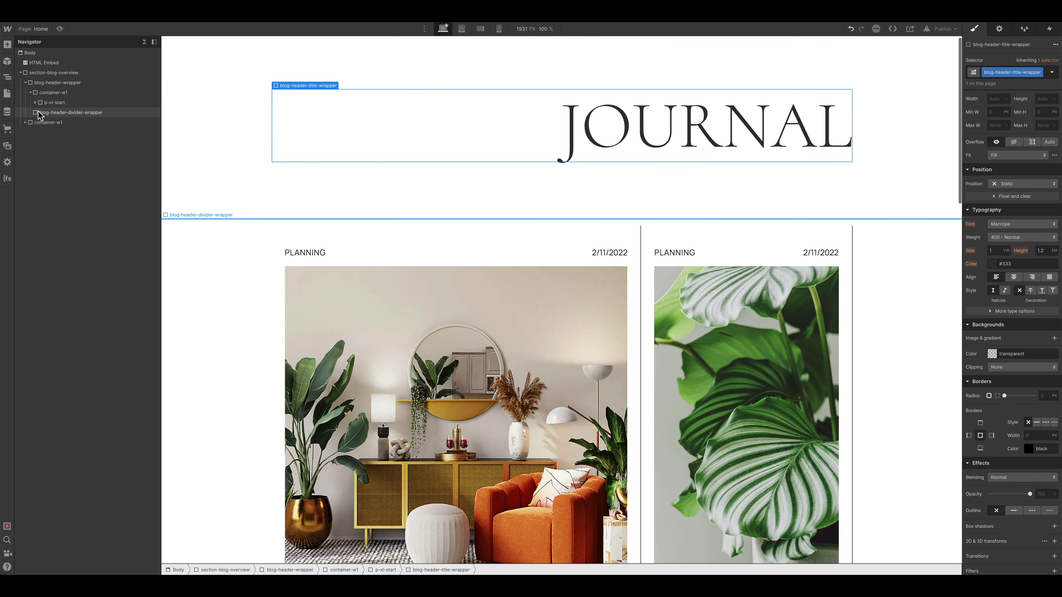
{"action": "left_click", "coordinate": [54, 114]}
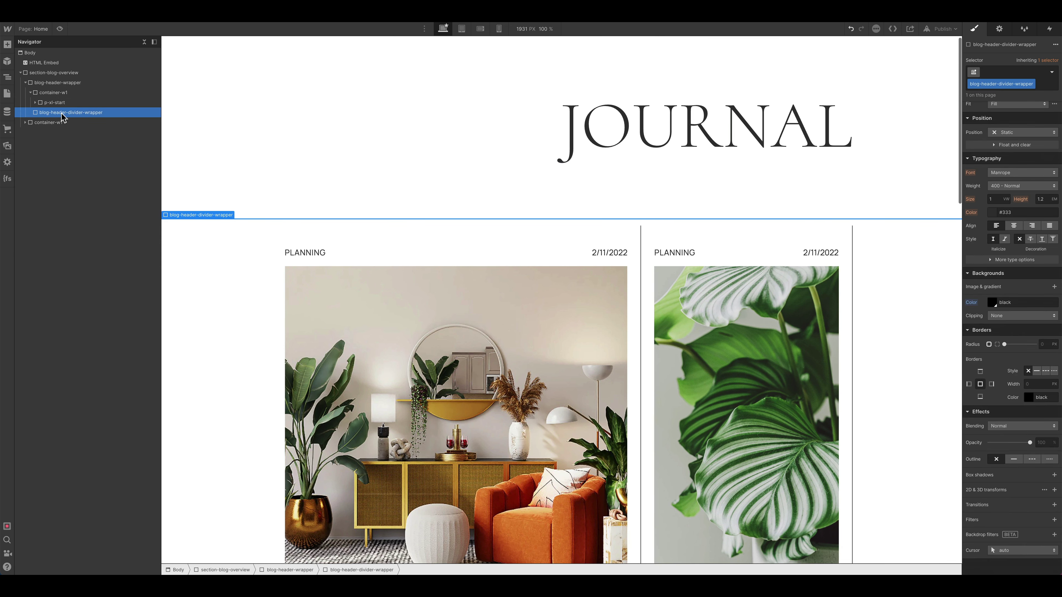
{"action": "left_click", "coordinate": [30, 92]}
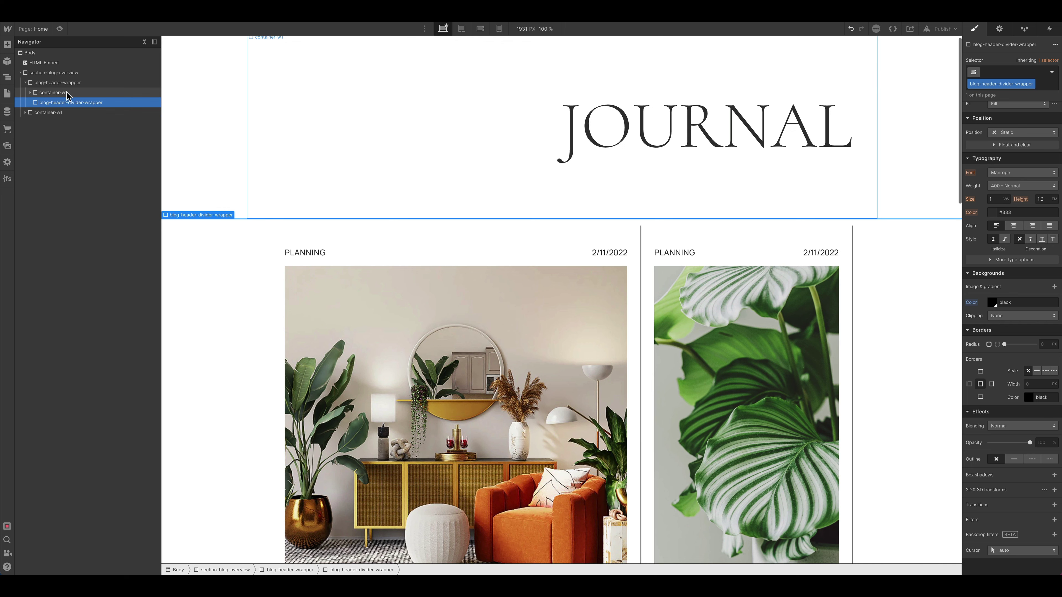
{"action": "left_click", "coordinate": [48, 83]}
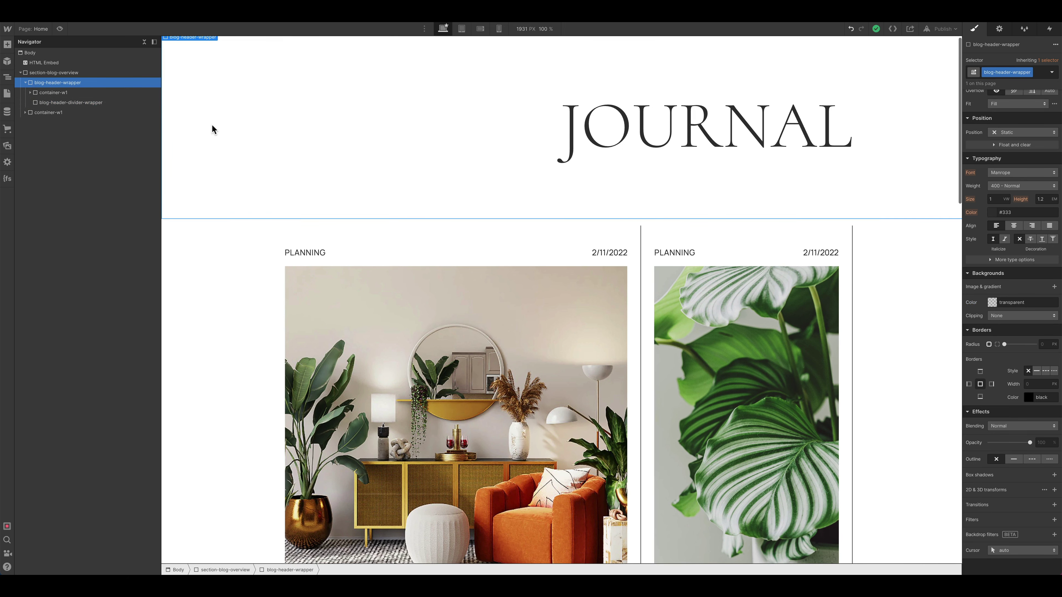
Step: Remove the p-xl-end class from the header's p-xl-start div
{"action": "left_click", "coordinate": [292, 326]}
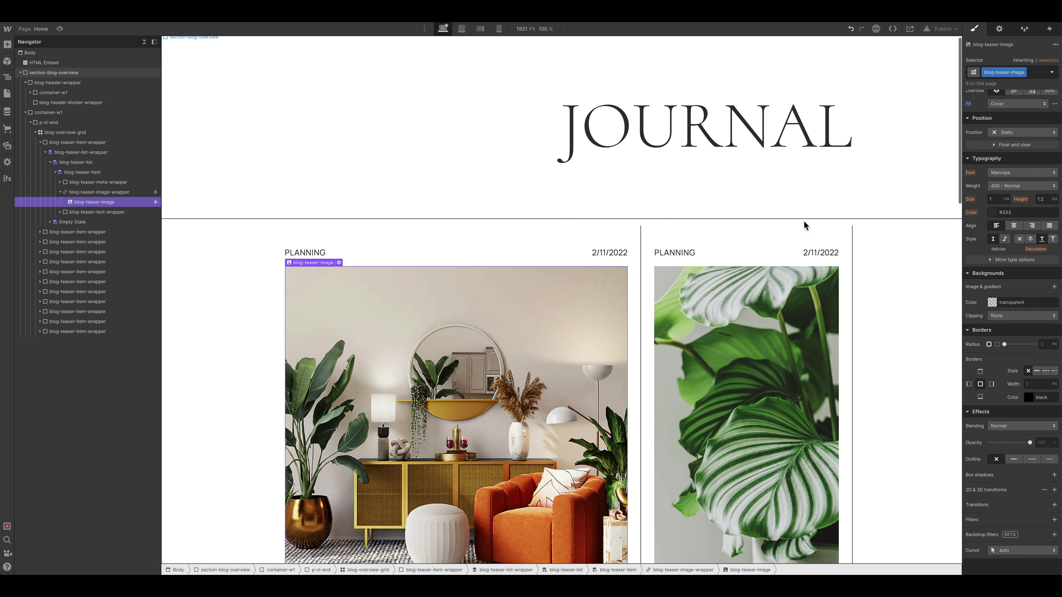
{"action": "left_click", "coordinate": [301, 198]}
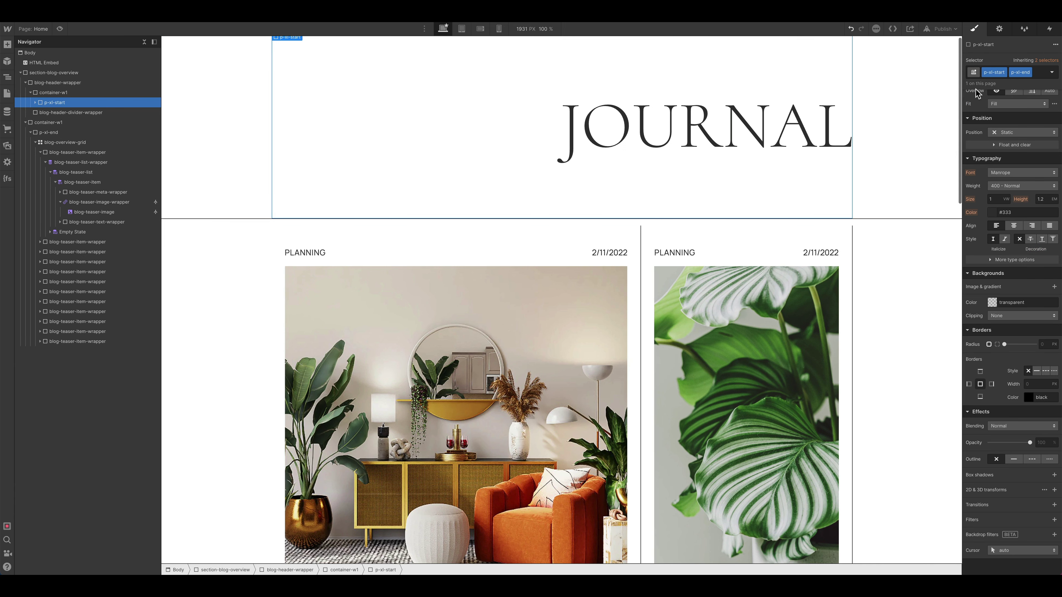
{"action": "left_click", "coordinate": [900, 277]}
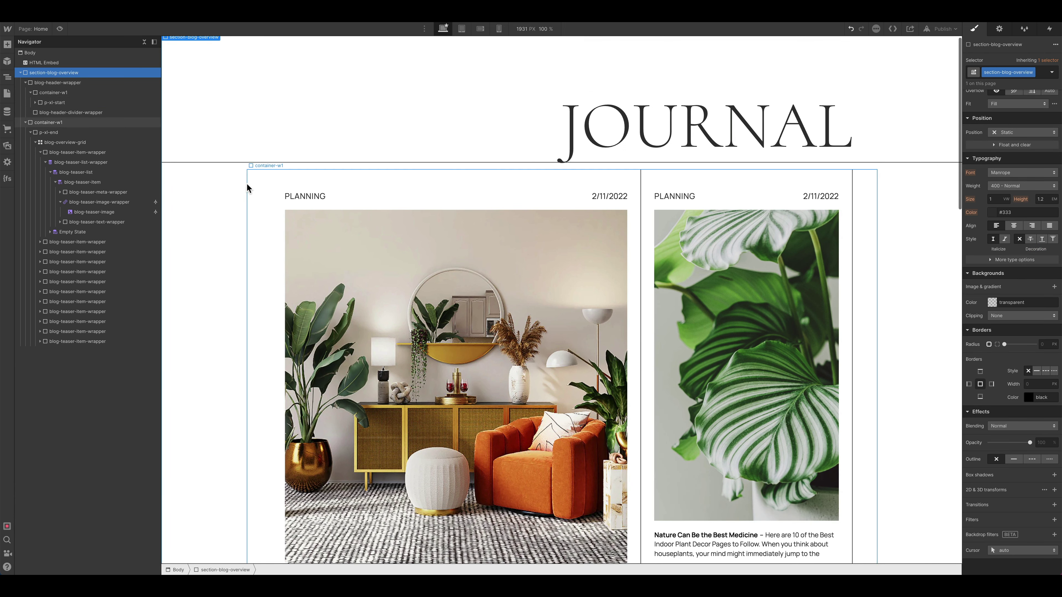
Step: Reset the bottom margin of blog-header-wrapper to remove the gap between the divider and the teaser grid
{"action": "left_click", "coordinate": [47, 84]}
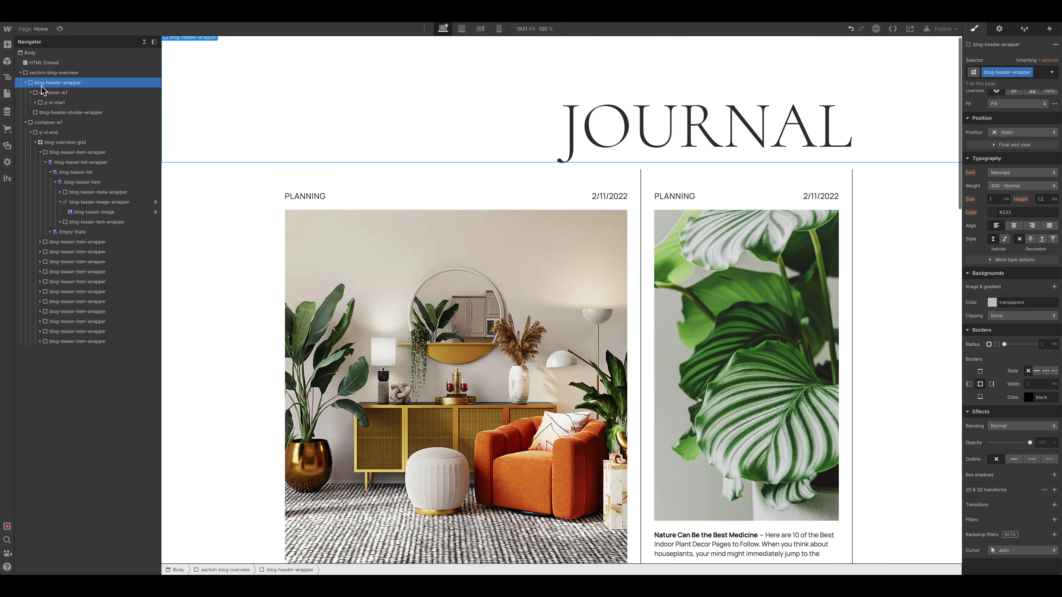
{"action": "left_click", "coordinate": [27, 122]}
{"action": "scroll", "coordinate": [1016, 180], "scroll_direction": "up", "scroll_amount": 4}
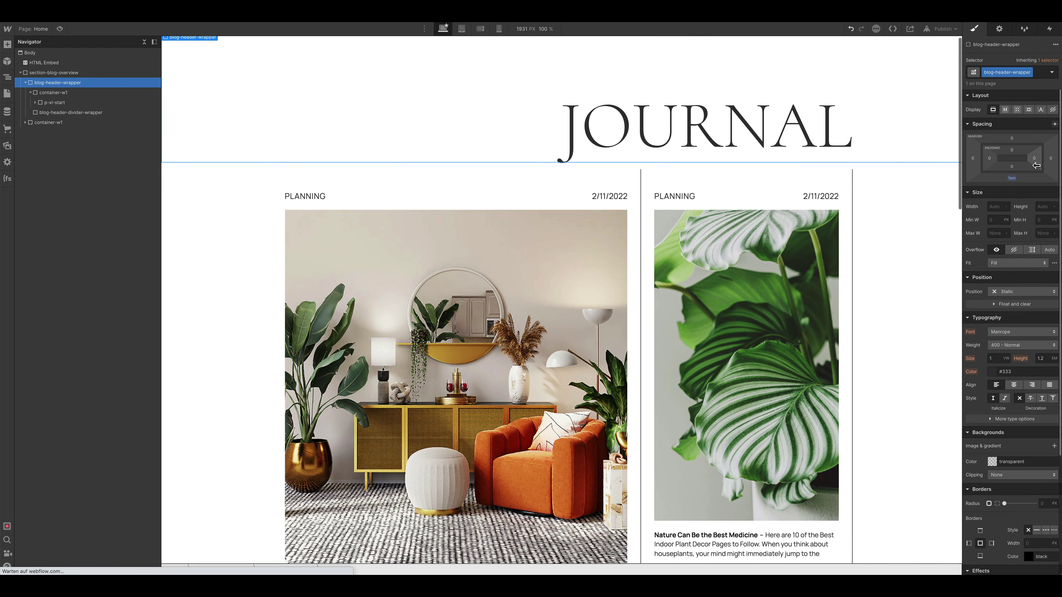
{"action": "left_click", "coordinate": [1012, 179], "text": "alt"}
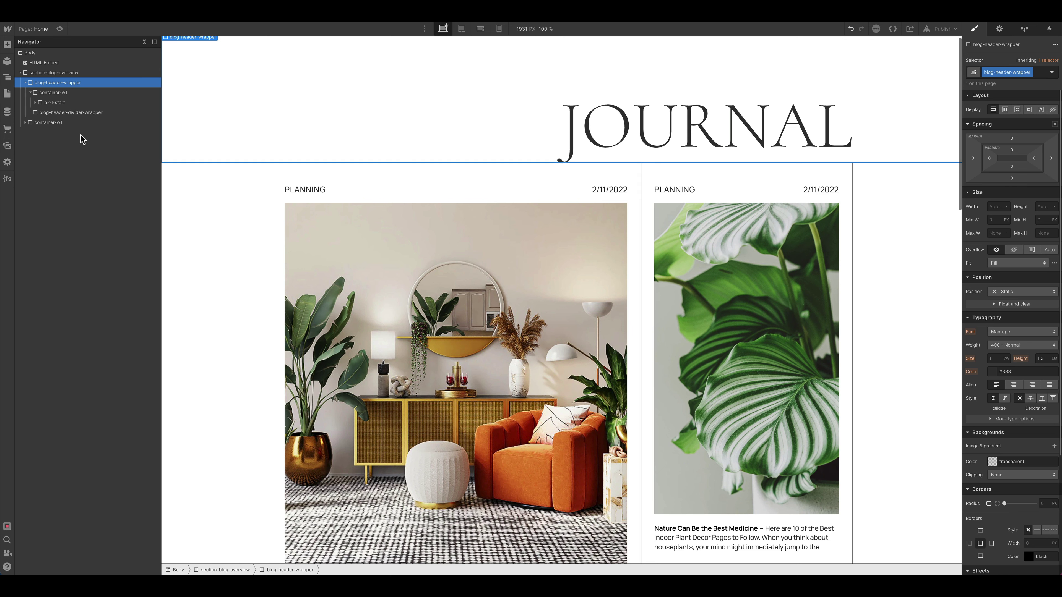
Step: Set the top margin of blog-header-divider-wrapper to 16 px
{"action": "left_click", "coordinate": [71, 114]}
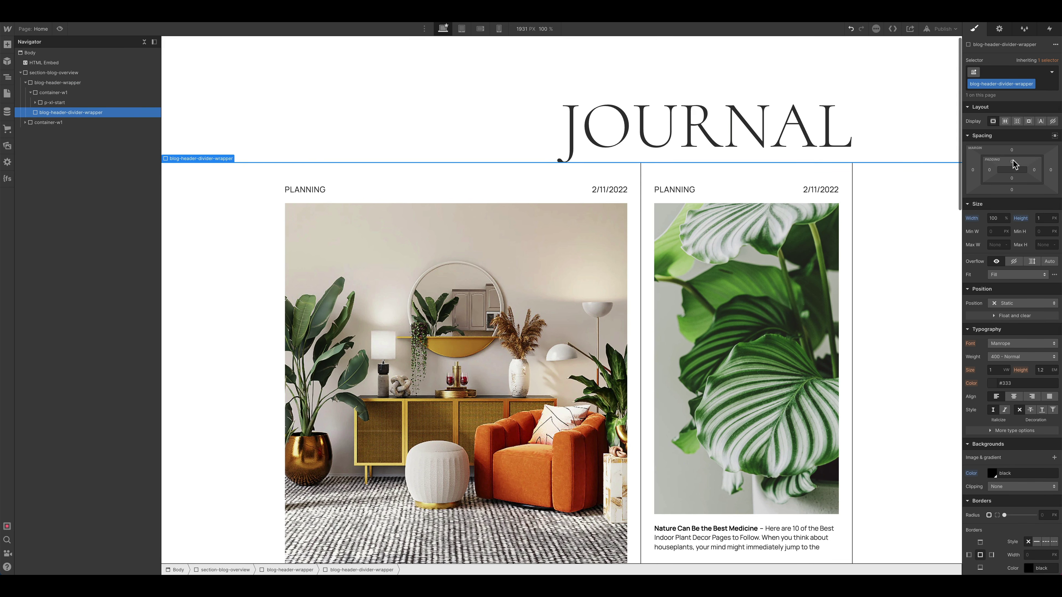
{"action": "left_click", "coordinate": [1012, 151]}
{"action": "type", "text": "16"}
{"action": "left_click", "coordinate": [929, 233]}
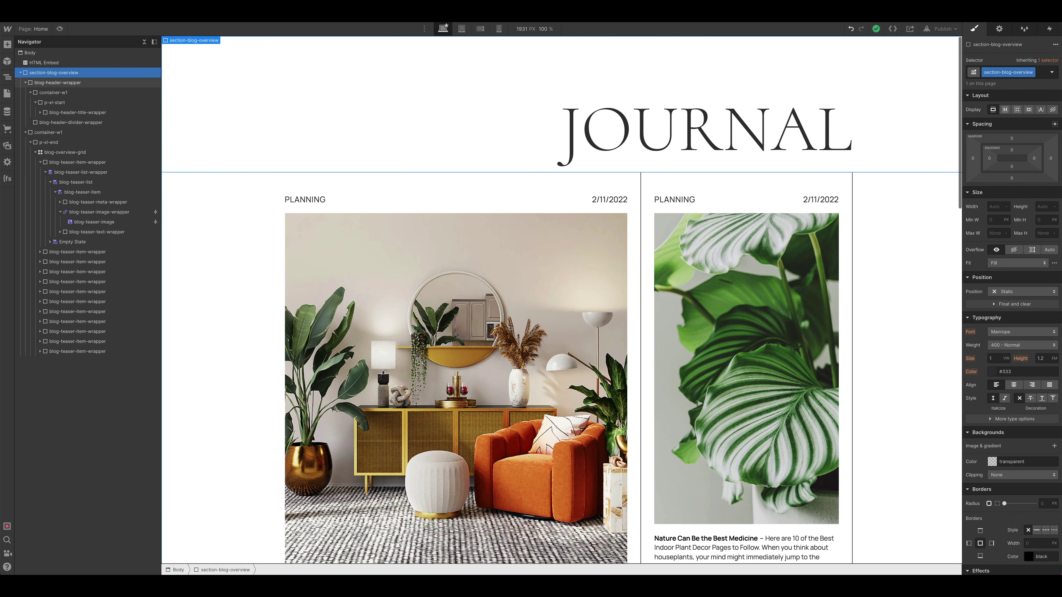
Step: Add a Div Block and place it directly inside p-xl-end, above blog-overview-grid
{"action": "left_click", "coordinate": [40, 162]}
{"action": "left_click", "coordinate": [35, 153]}
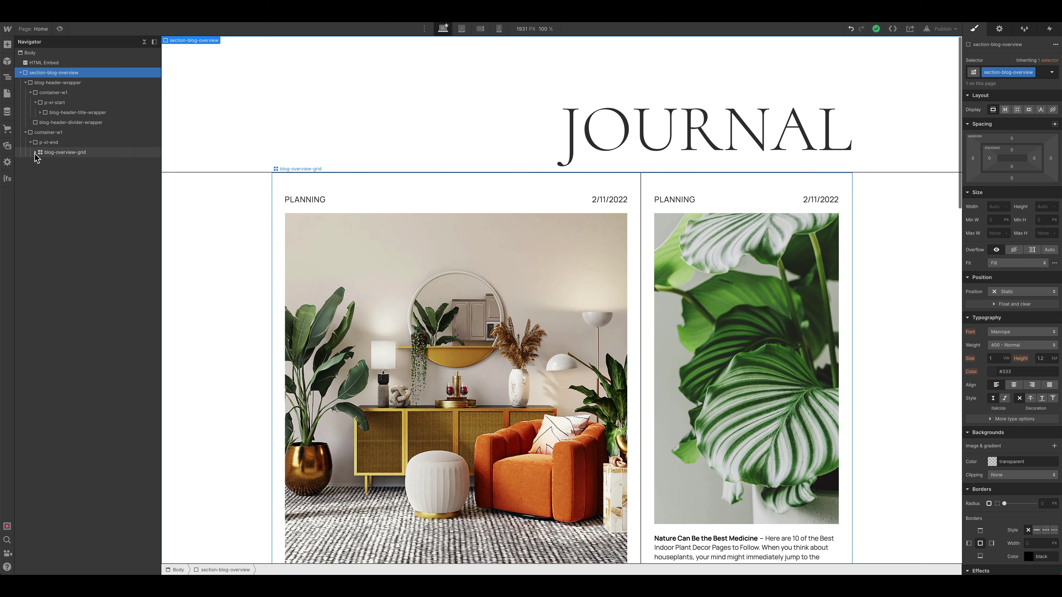
{"action": "left_click", "coordinate": [59, 154]}
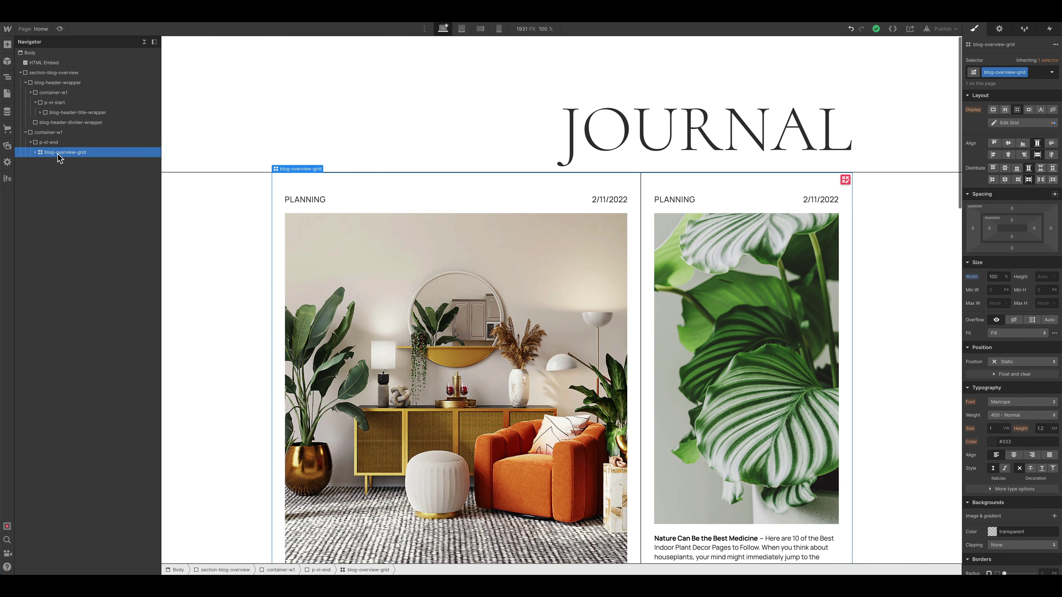
{"action": "key", "text": "ctrl+e"}
{"action": "type", "text": "div"}
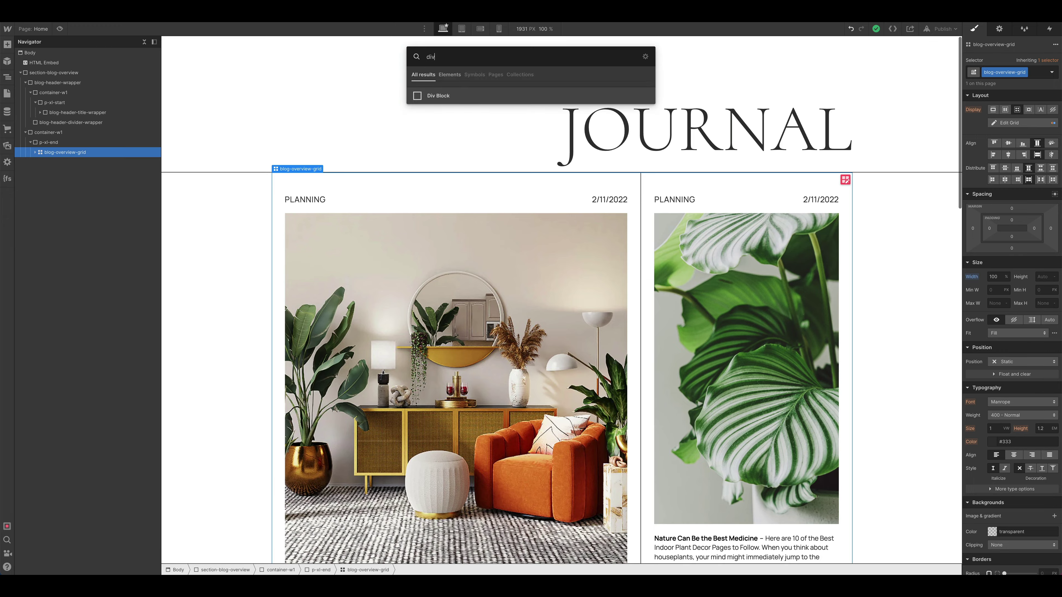
{"action": "key", "text": "Return"}
{"action": "left_click", "coordinate": [35, 152]}
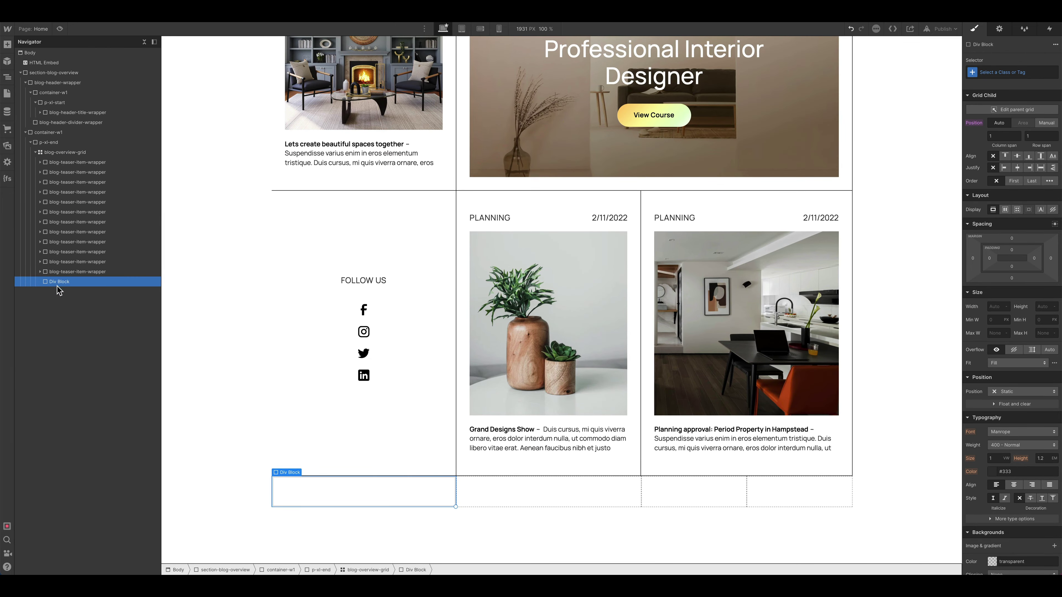
{"action": "left_click_drag", "start_coordinate": [58, 291], "coordinate": [48, 153]}
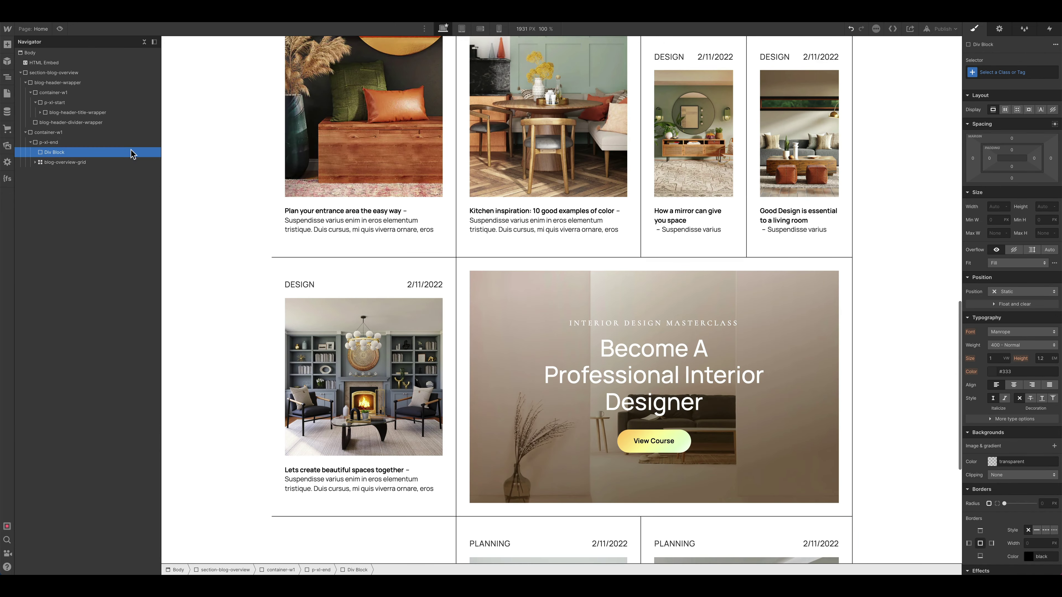
Step: Apply the existing position-realtive class to the new div block and nest blog-overview-grid inside it
{"action": "left_click", "coordinate": [1017, 75]}
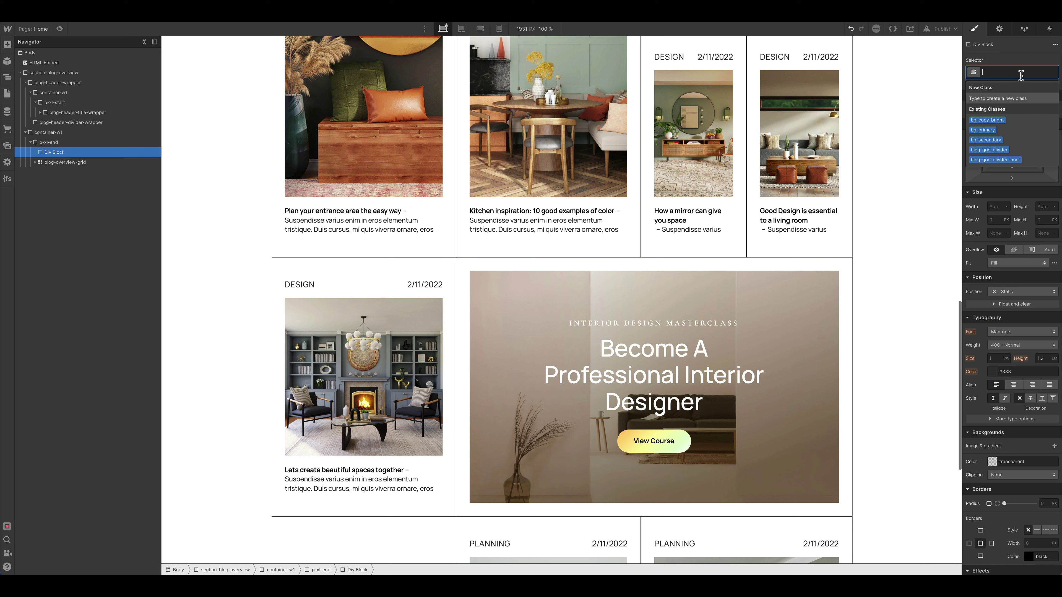
{"action": "type", "text": "positi"}
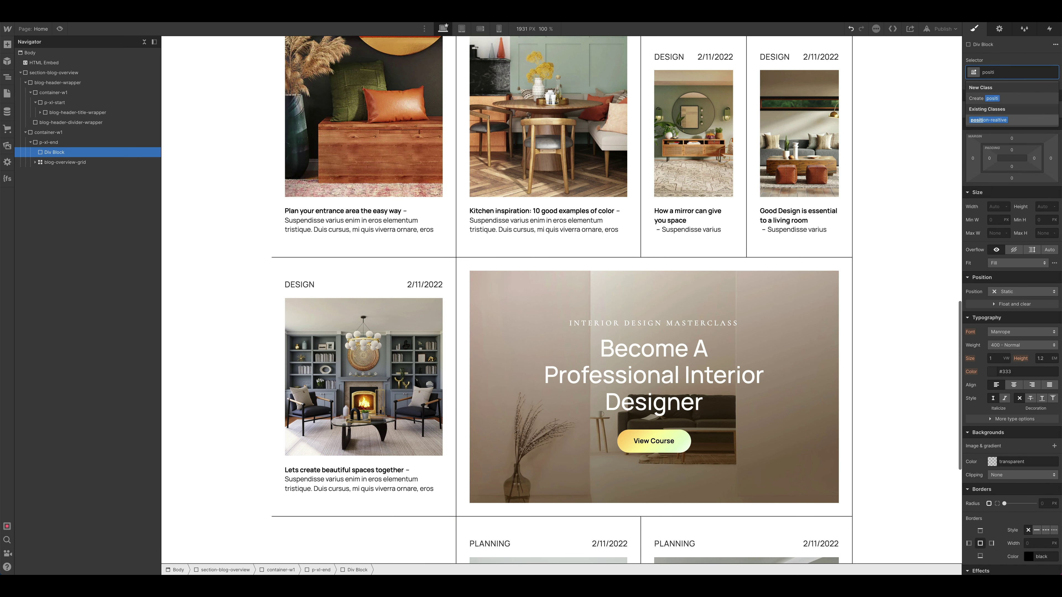
{"action": "left_click", "coordinate": [1026, 120]}
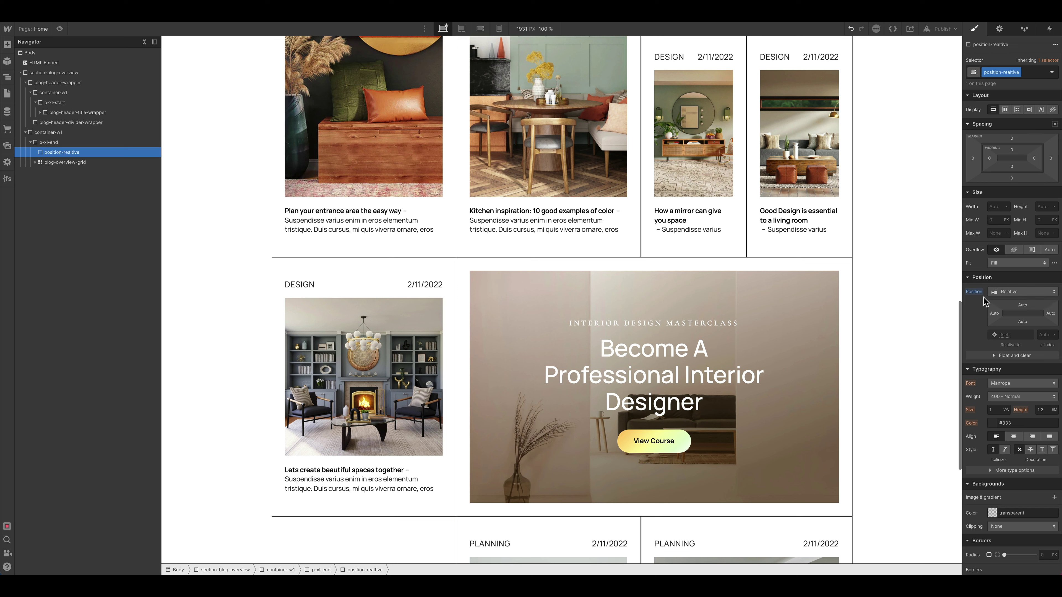
{"action": "left_click_drag", "start_coordinate": [52, 163], "coordinate": [63, 154]}
{"action": "left_click", "coordinate": [63, 154]}
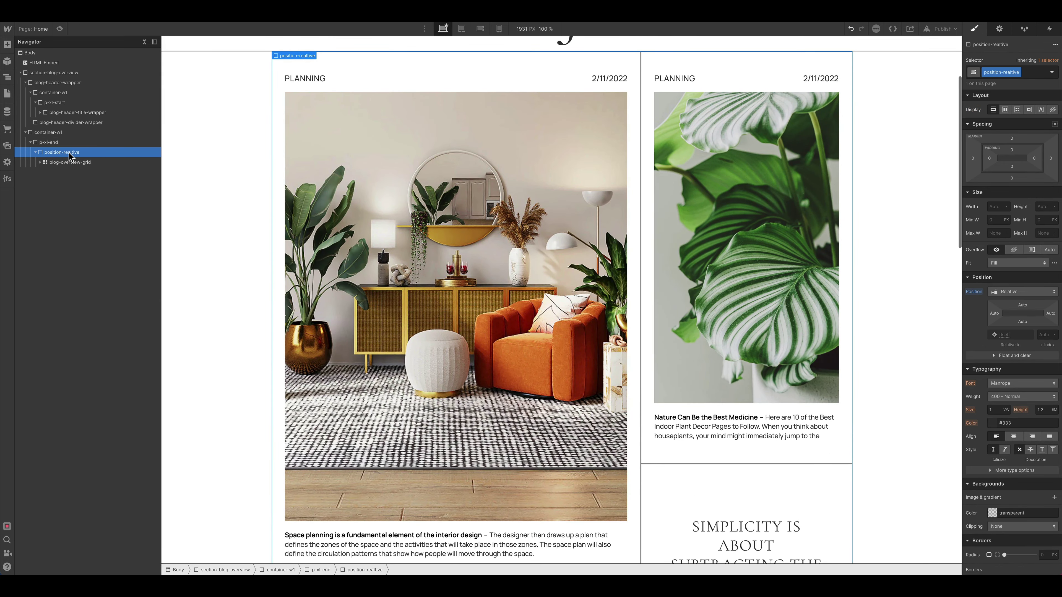
{"action": "scroll", "coordinate": [214, 152], "scroll_direction": "up", "scroll_amount": 1}
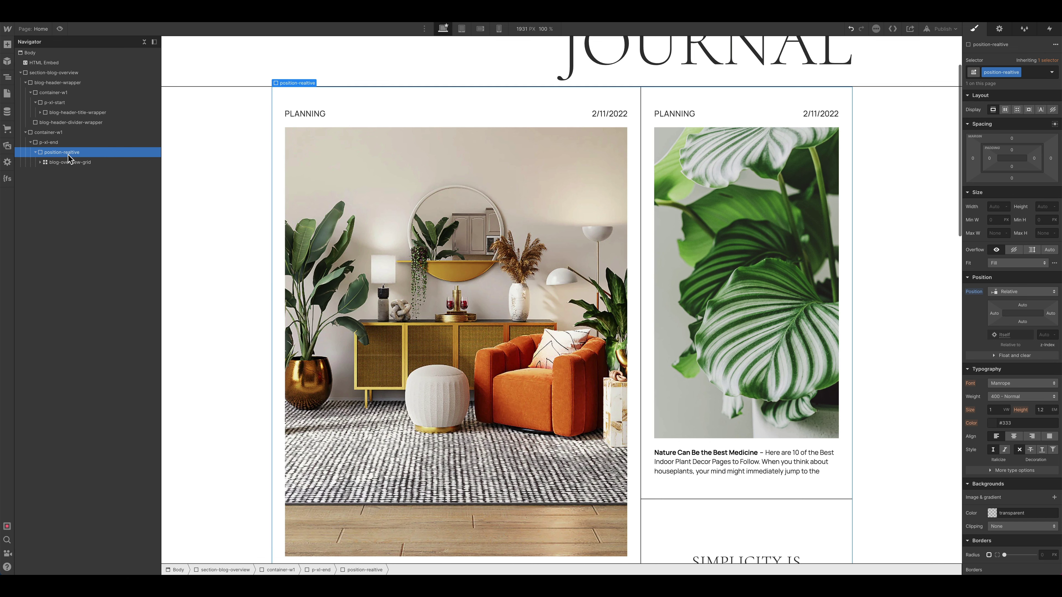
Step: Add a Div Block inside the position-realtive wrapper, below the grid, and give it the class grid-border-line-wrapper
{"action": "key", "text": "ctrl+e"}
{"action": "type", "text": "div"}
{"action": "key", "text": "Return"}
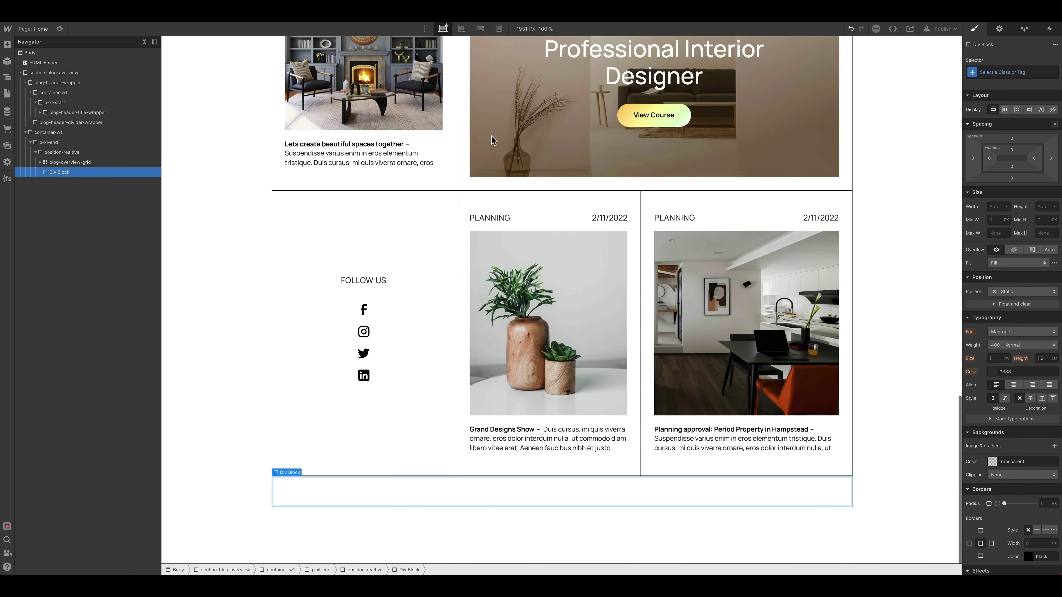
{"action": "left_click", "coordinate": [1007, 72]}
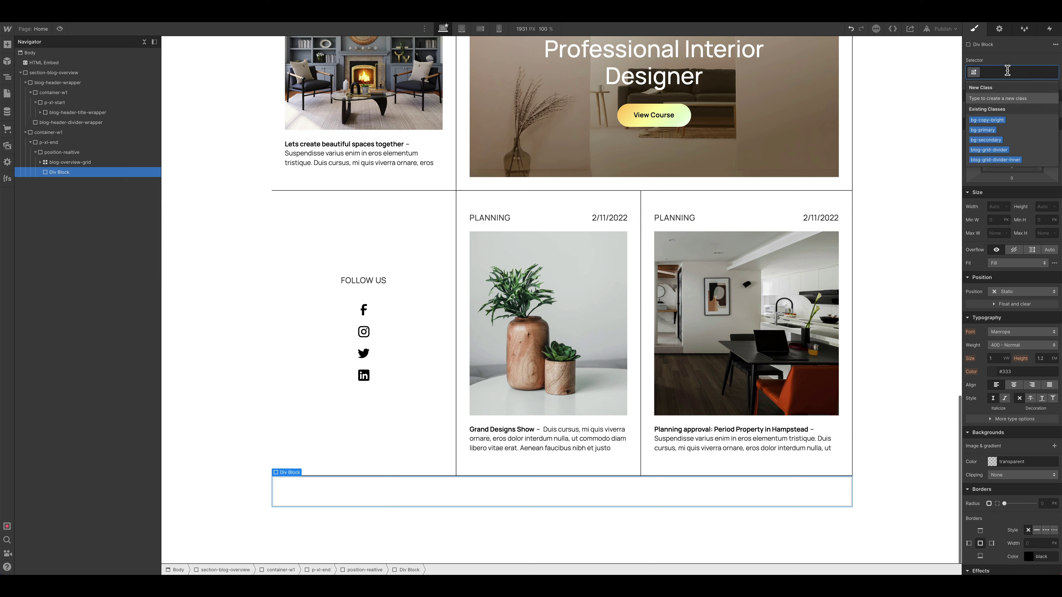
{"action": "type", "text": "grid-bo"}
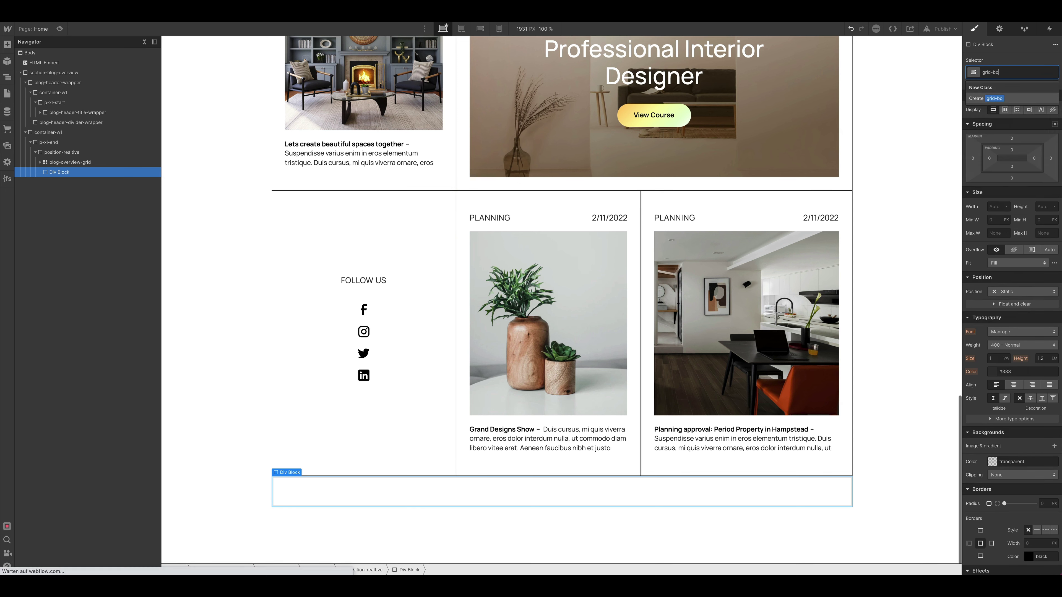
{"action": "type", "text": "rder-"}
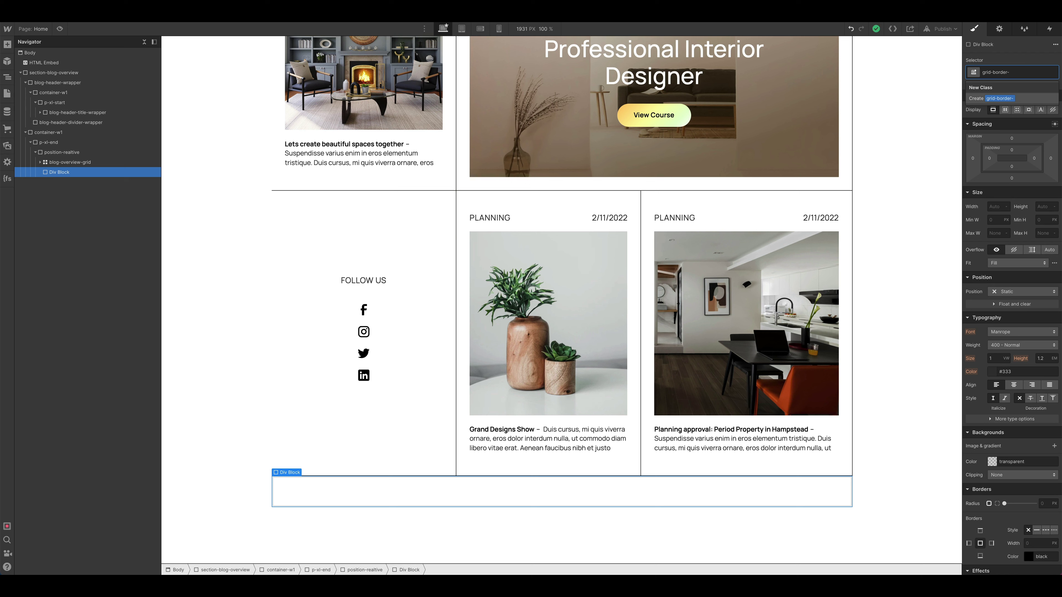
{"action": "type", "text": "line-wrapper"}
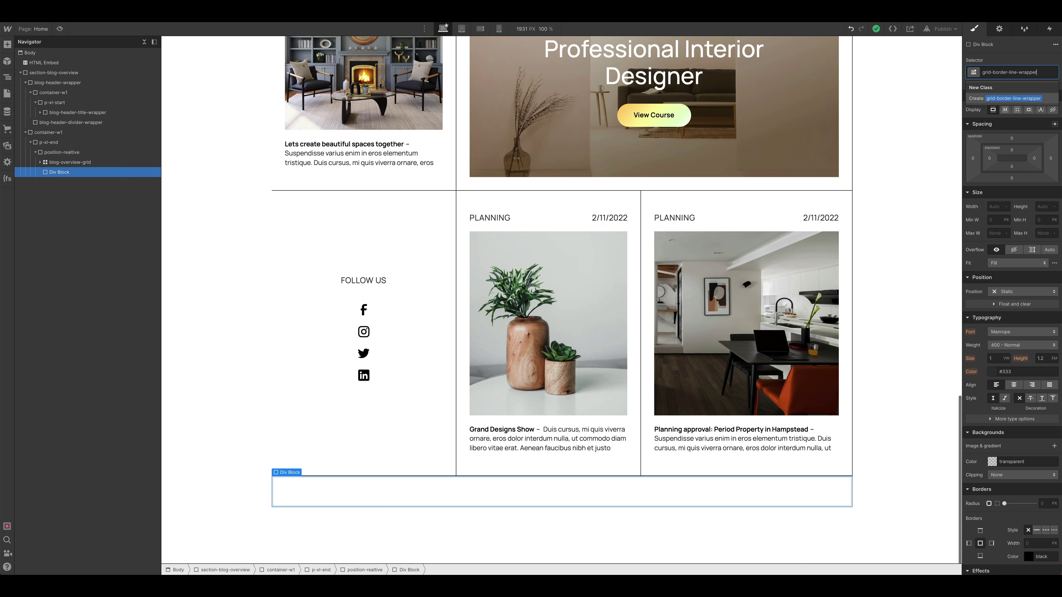
{"action": "key", "text": "Return"}
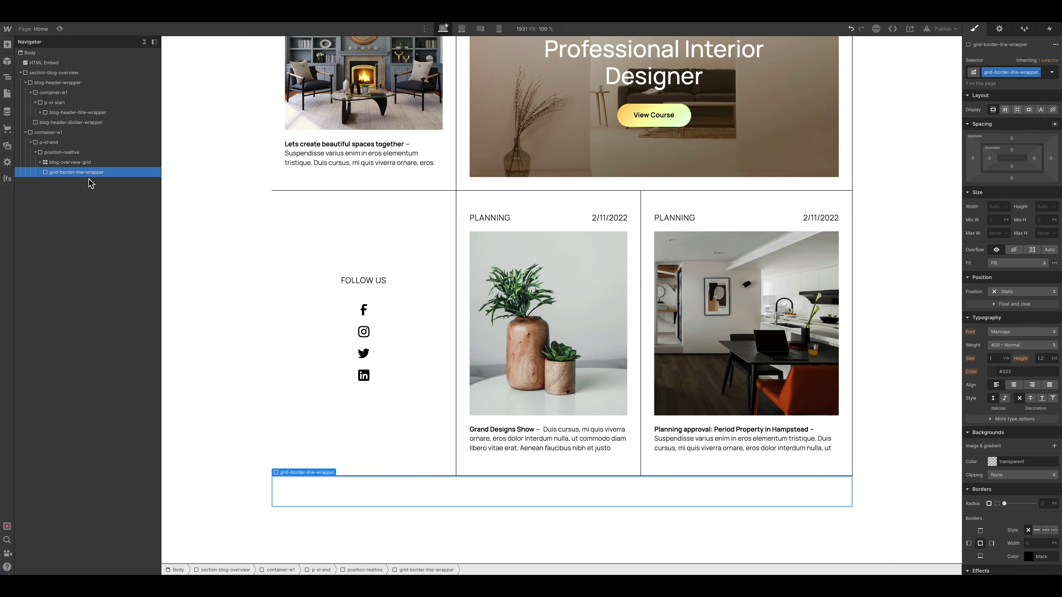
Step: Duplicate grid-border-line-wrapper, nest the copy inside the original and rename the copy's class to grid-border-line
{"action": "key", "text": "ctrl+d"}
{"action": "left_click_drag", "start_coordinate": [59, 185], "coordinate": [75, 175]}
{"action": "left_click", "coordinate": [1037, 77]}
{"action": "left_click", "coordinate": [1014, 89]}
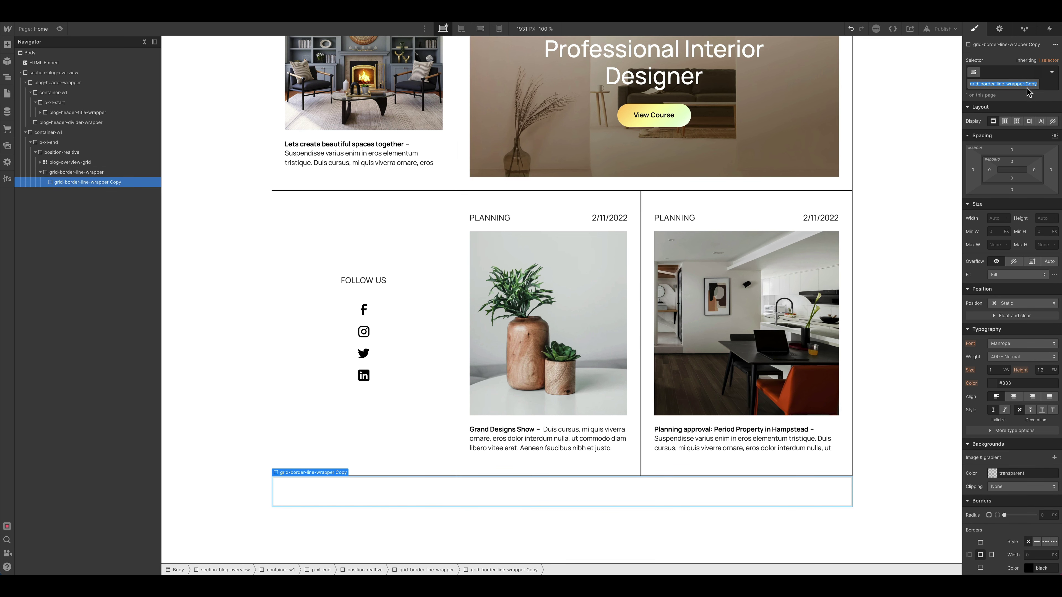
{"action": "double_click", "coordinate": [1012, 83]}
{"action": "key", "text": "BackSpace"}
{"action": "double_click", "coordinate": [1025, 72]}
{"action": "key", "text": "BackSpace"}
{"action": "key", "text": "BackSpace"}
{"action": "key", "text": "Return"}
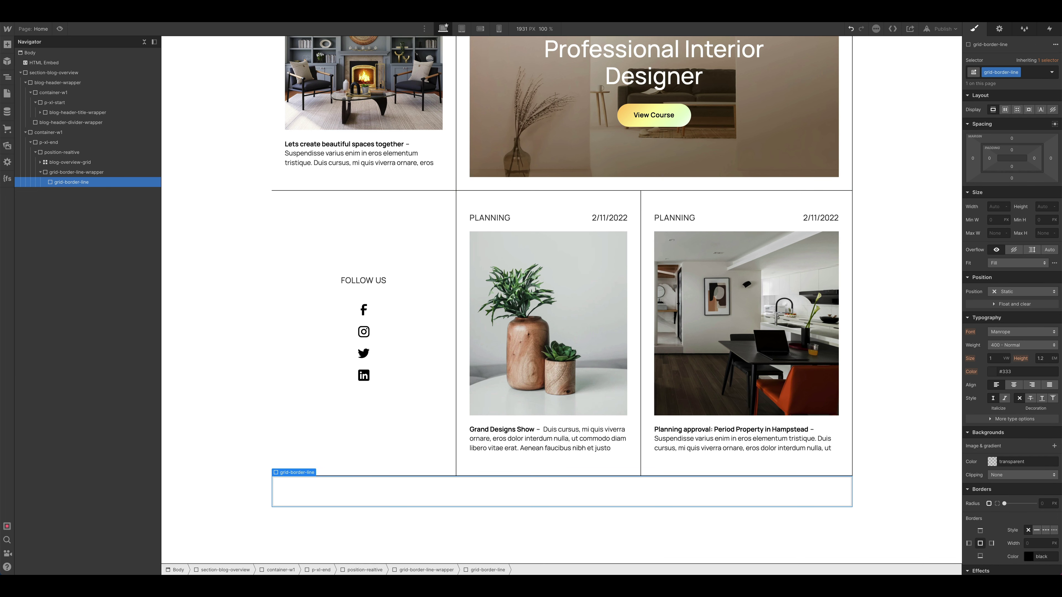
Step: Size grid-border-line-wrapper to 2 px wide and 100% high, and position it absolutely at the top left of its parent
{"action": "left_click", "coordinate": [89, 173]}
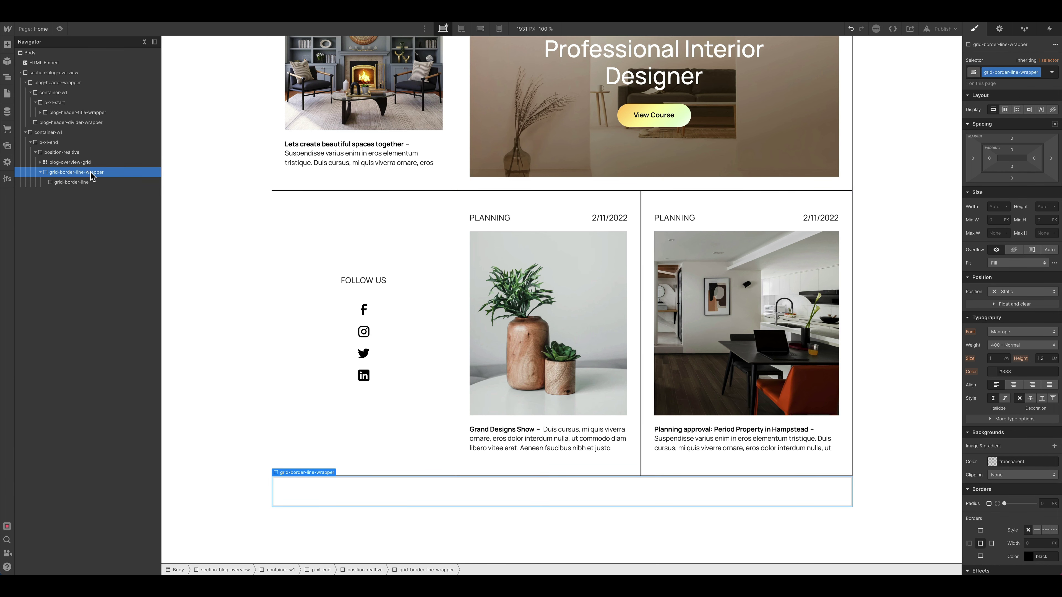
{"action": "scroll", "coordinate": [237, 171], "scroll_direction": "up", "scroll_amount": 10}
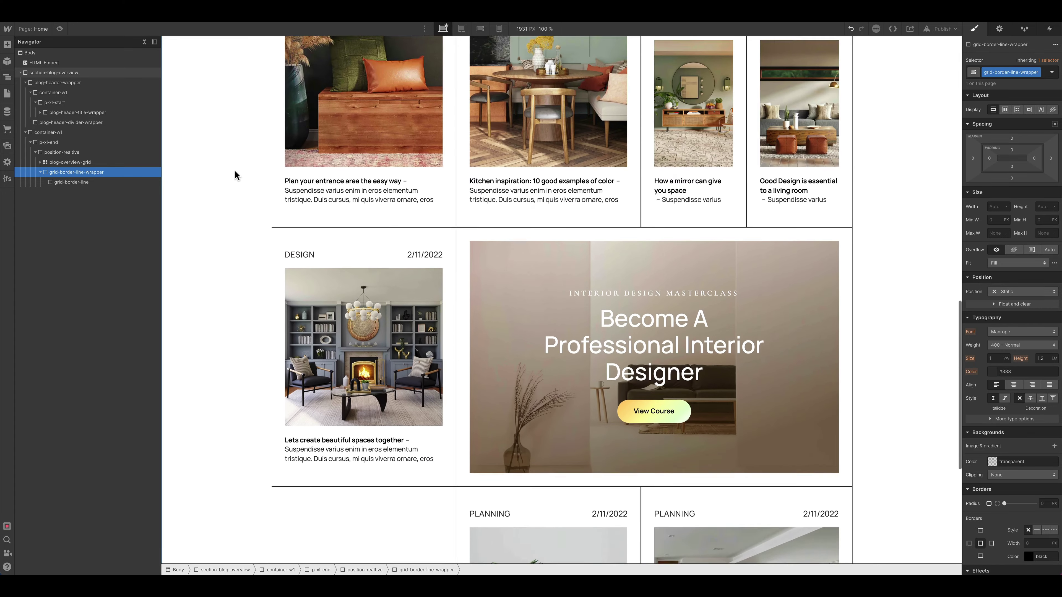
{"action": "scroll", "coordinate": [233, 173], "scroll_direction": "up", "scroll_amount": 8}
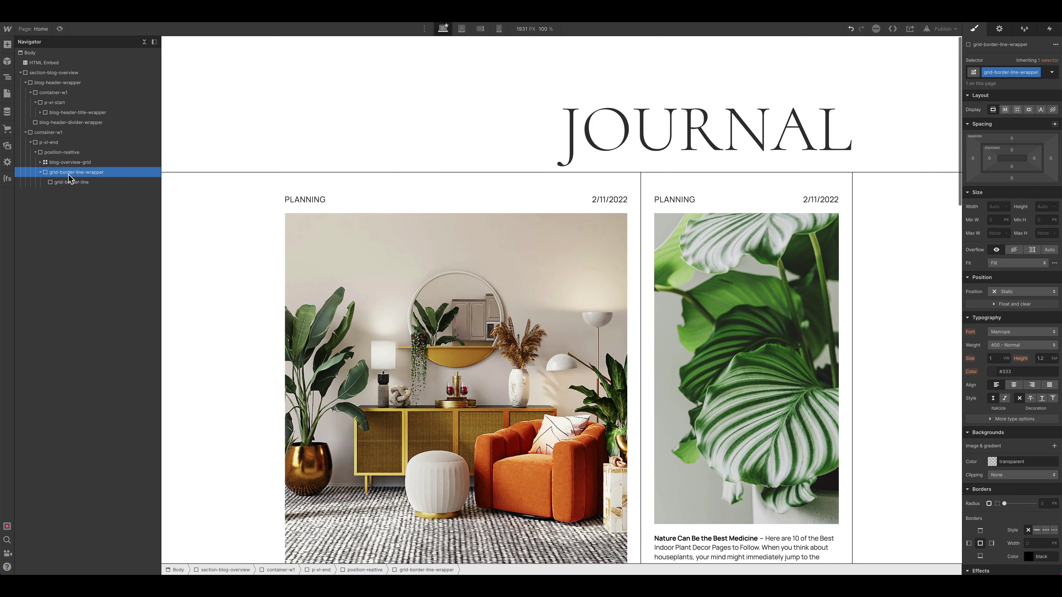
{"action": "left_click", "coordinate": [995, 207]}
{"action": "left_click", "coordinate": [1044, 208]}
{"action": "left_click", "coordinate": [1022, 291]}
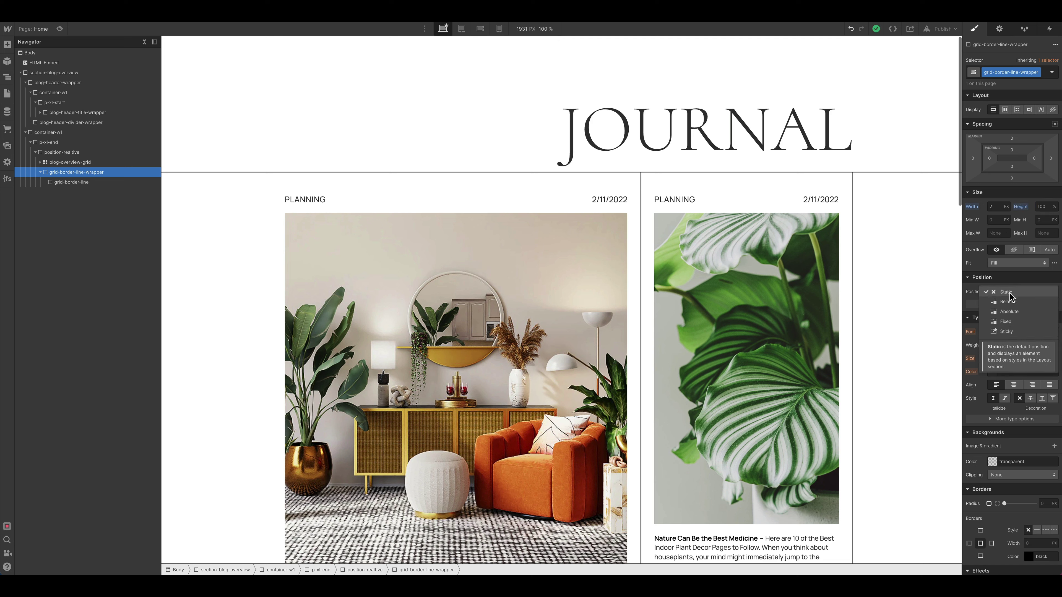
{"action": "left_click", "coordinate": [1012, 346]}
{"action": "left_click", "coordinate": [992, 304]}
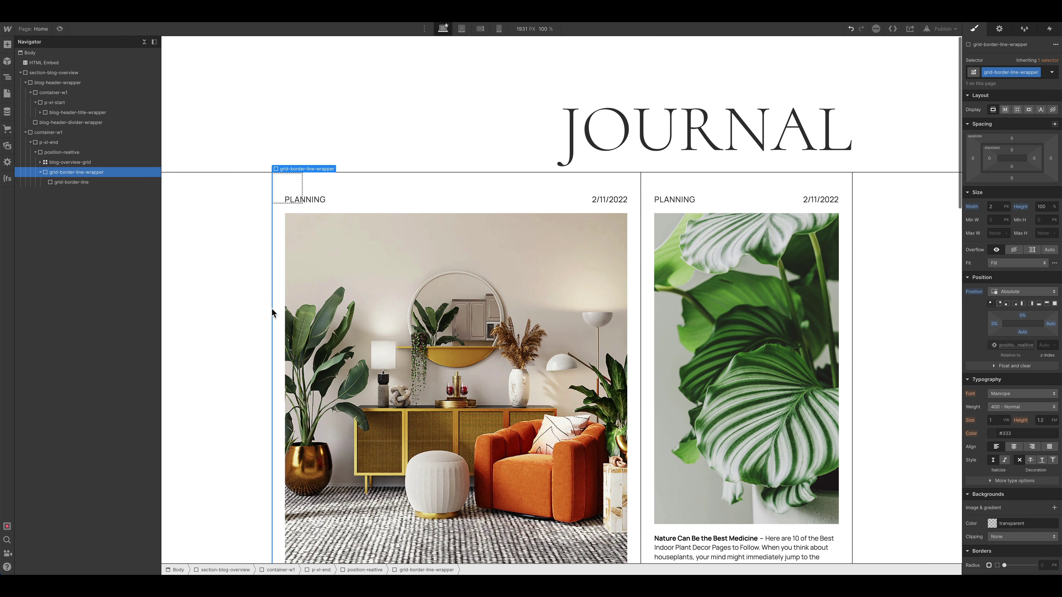
Step: Set the background colour of grid-border-line-wrapper to the White swatch
{"action": "scroll", "coordinate": [267, 190], "scroll_direction": "down", "scroll_amount": 5}
{"action": "scroll", "coordinate": [267, 180], "scroll_direction": "down", "scroll_amount": 10}
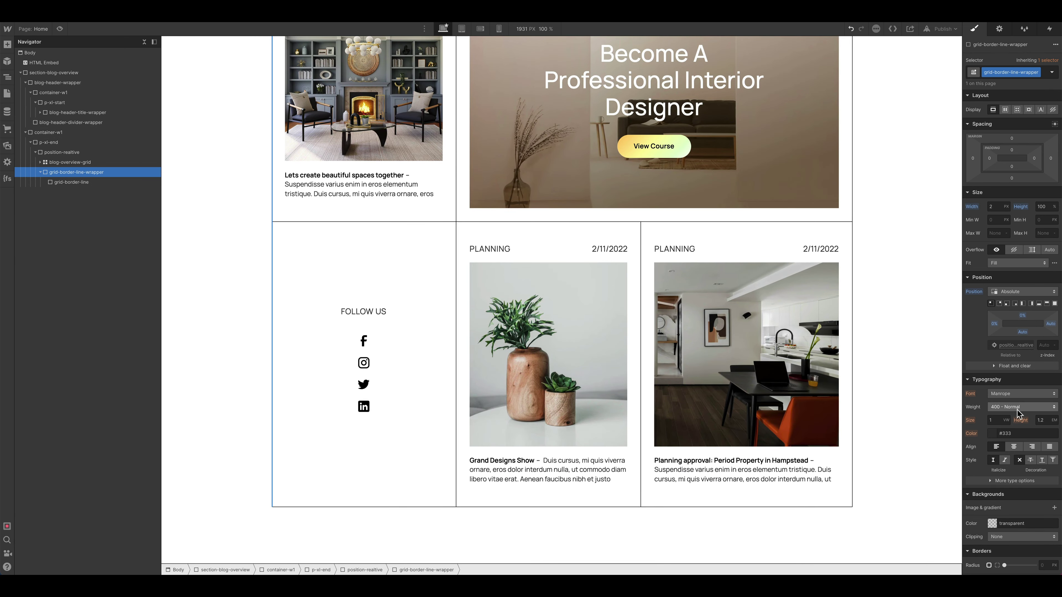
{"action": "left_click", "coordinate": [991, 523]}
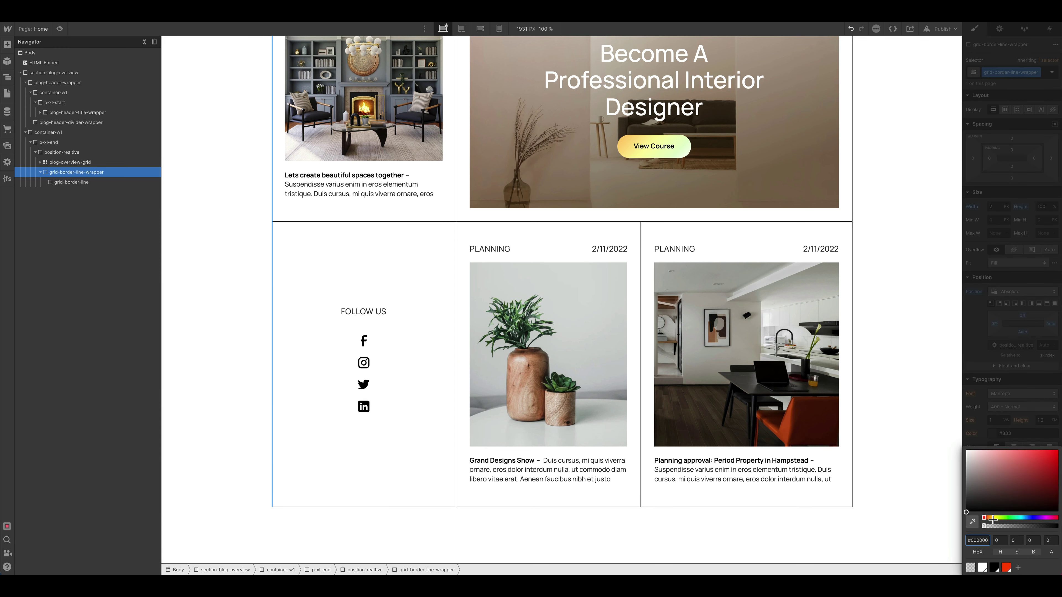
{"action": "left_click", "coordinate": [985, 569]}
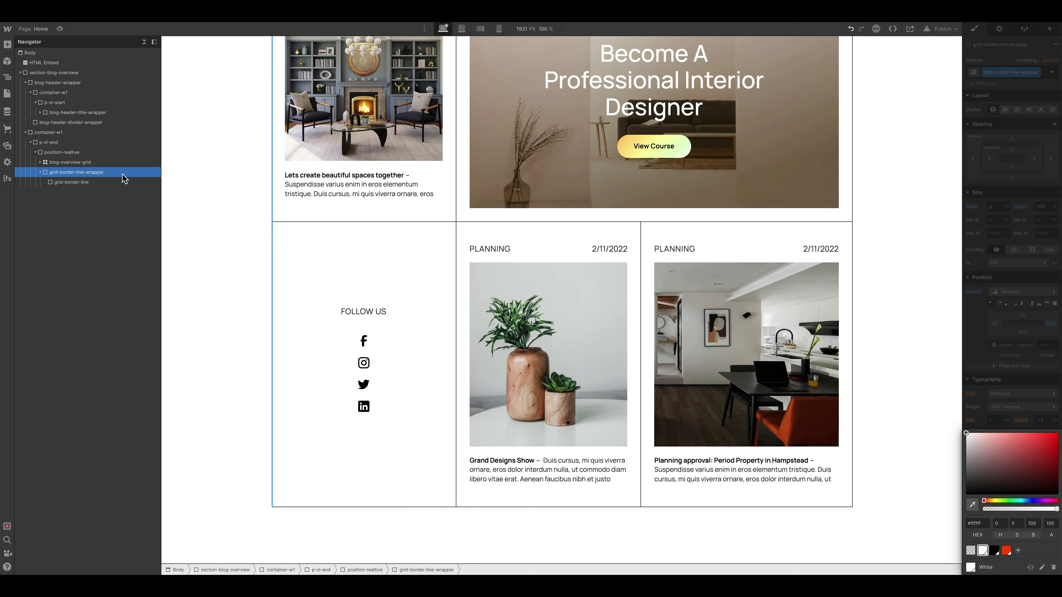
Step: Set grid-border-line's width to 1 px and its height to 100%
{"action": "left_click", "coordinate": [70, 183]}
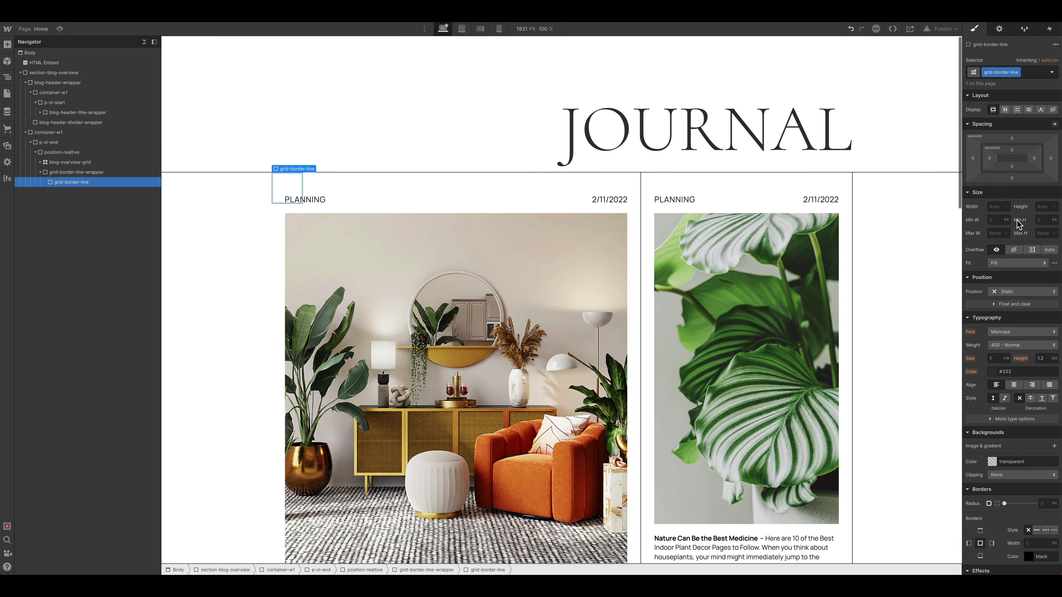
{"action": "left_click", "coordinate": [993, 207]}
{"action": "type", "text": "100%"}
{"action": "left_click", "coordinate": [1041, 208]}
{"action": "type", "text": "100%"}
{"action": "key", "text": "Return"}
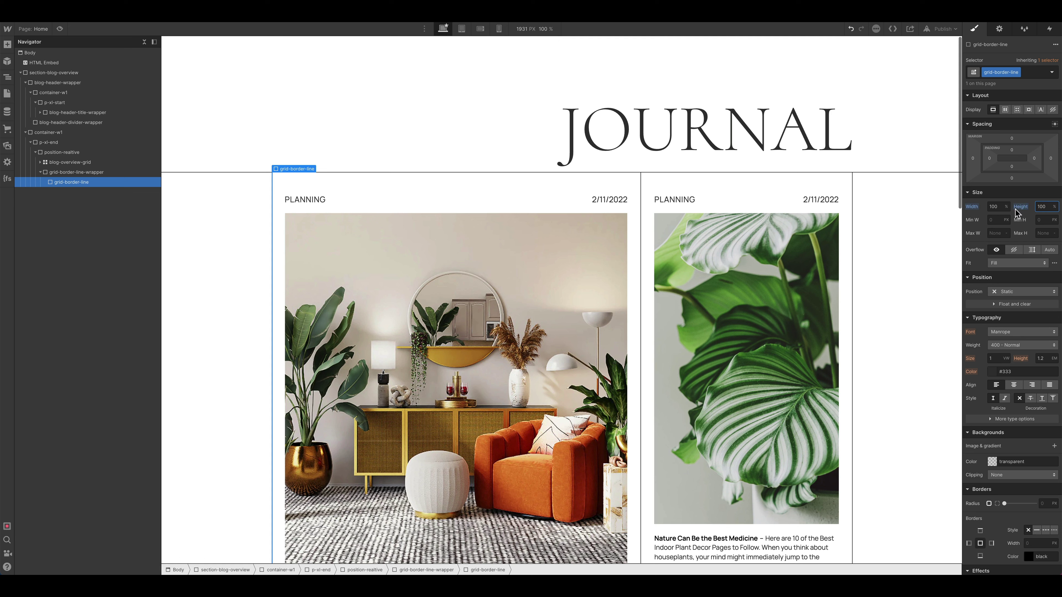
{"action": "left_click", "coordinate": [998, 207]}
{"action": "type", "text": "2p"}
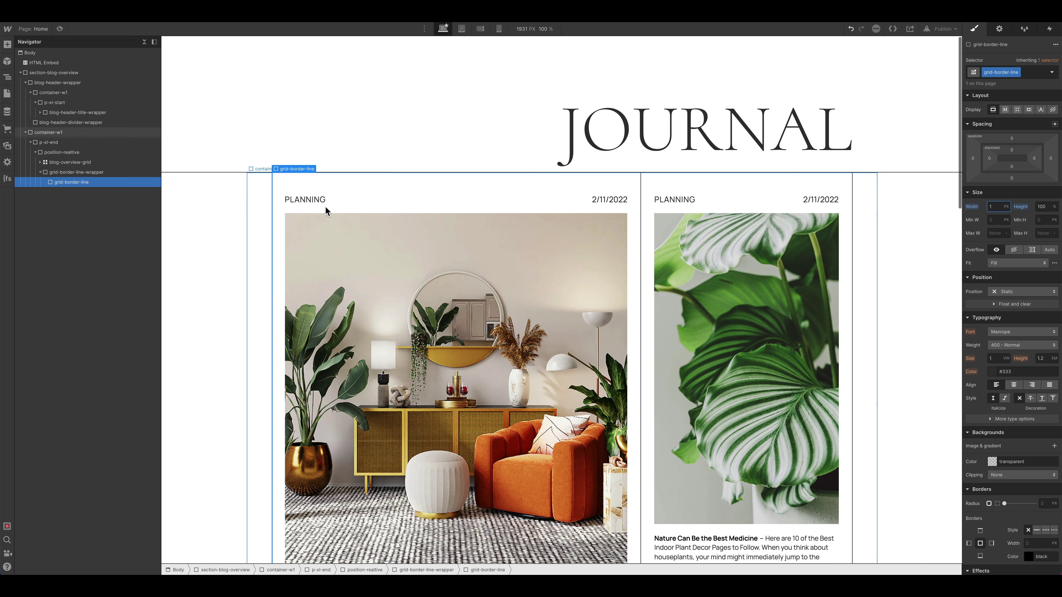
{"action": "left_click", "coordinate": [79, 171]}
{"action": "left_click", "coordinate": [79, 183]}
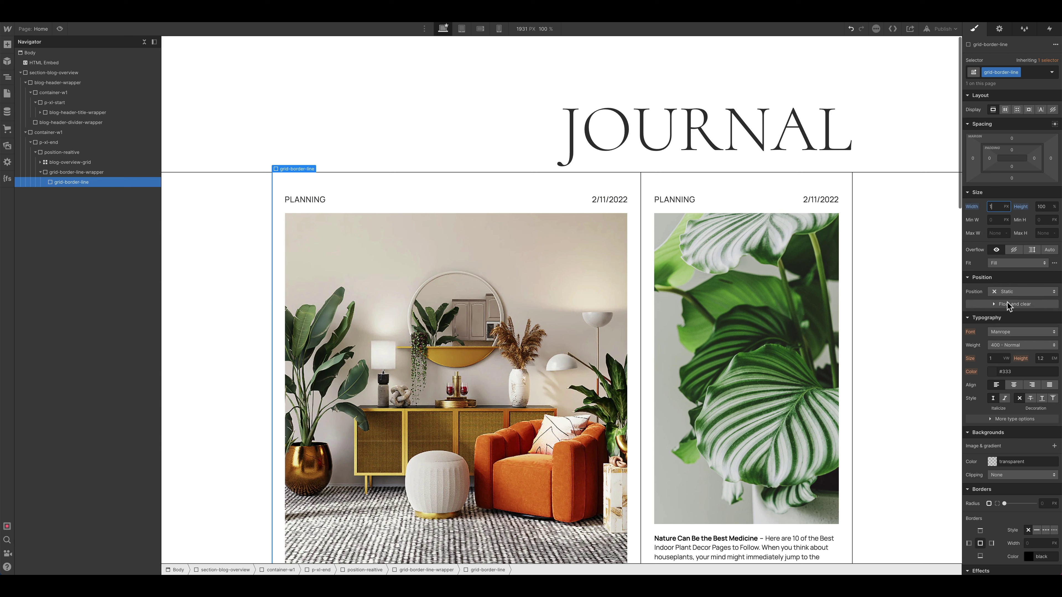
Step: Position grid-border-line absolutely at the top left of its parent and give it the Black background swatch
{"action": "scroll", "coordinate": [1007, 297], "scroll_direction": "down", "scroll_amount": 1}
{"action": "left_click", "coordinate": [1014, 256]}
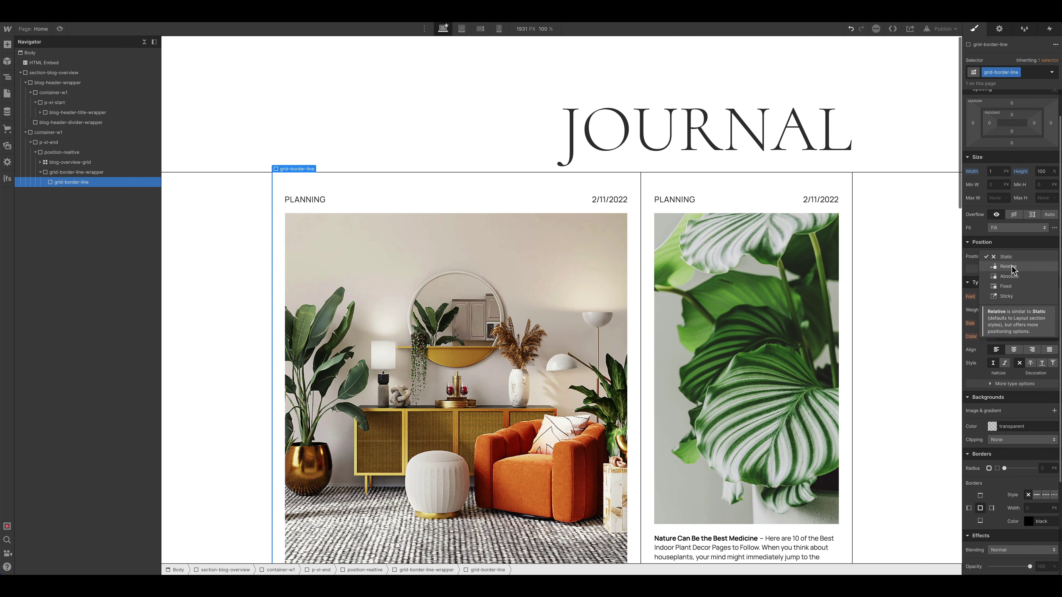
{"action": "left_click", "coordinate": [1012, 276]}
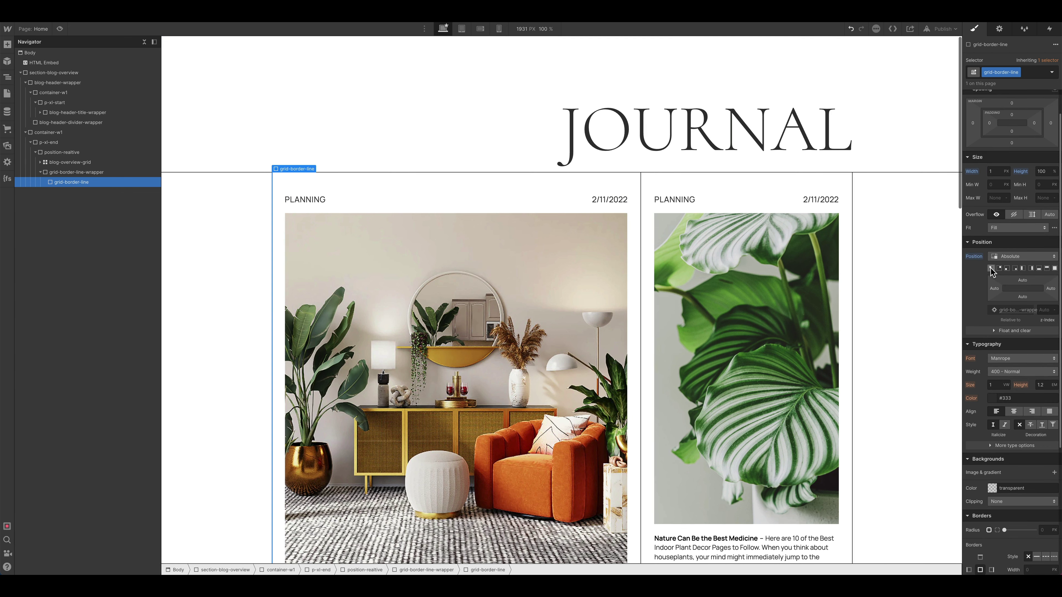
{"action": "left_click", "coordinate": [992, 488]}
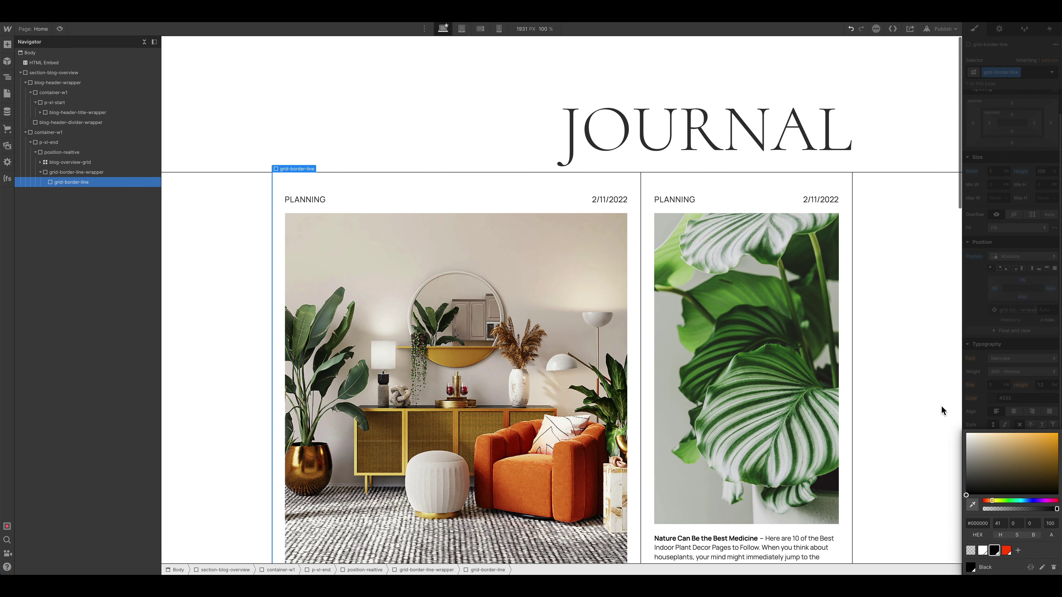
{"action": "left_click", "coordinate": [936, 392]}
Step: Test grid-border-line at a height of 10% to check how the line shortens, and restore its height to 100%
{"action": "scroll", "coordinate": [376, 129], "scroll_direction": "down", "scroll_amount": 1}
{"action": "scroll", "coordinate": [374, 129], "scroll_direction": "down", "scroll_amount": 20}
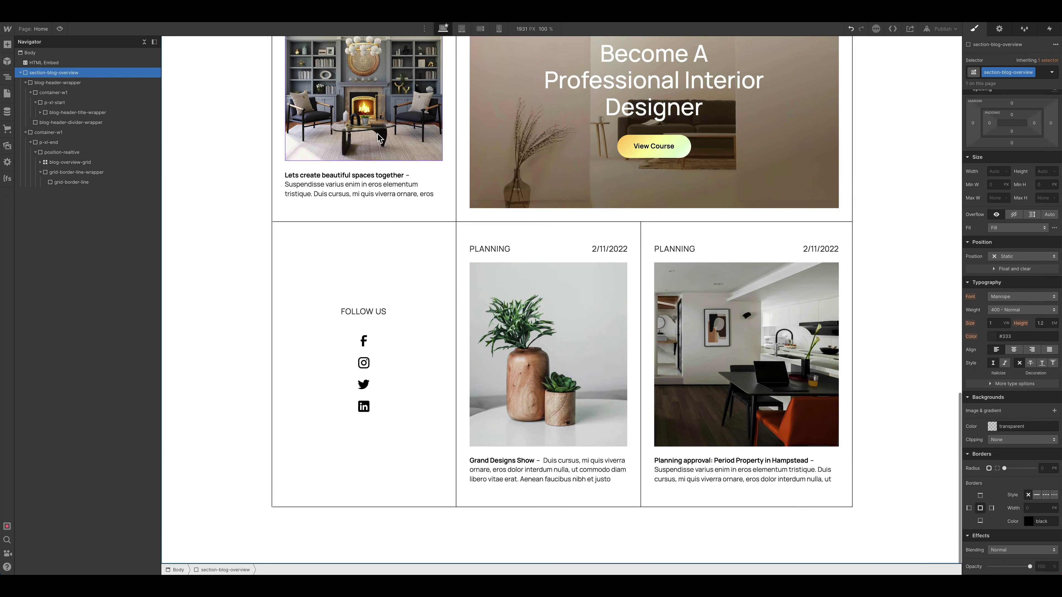
{"action": "scroll", "coordinate": [378, 134], "scroll_direction": "up", "scroll_amount": 20}
{"action": "left_click", "coordinate": [102, 172]}
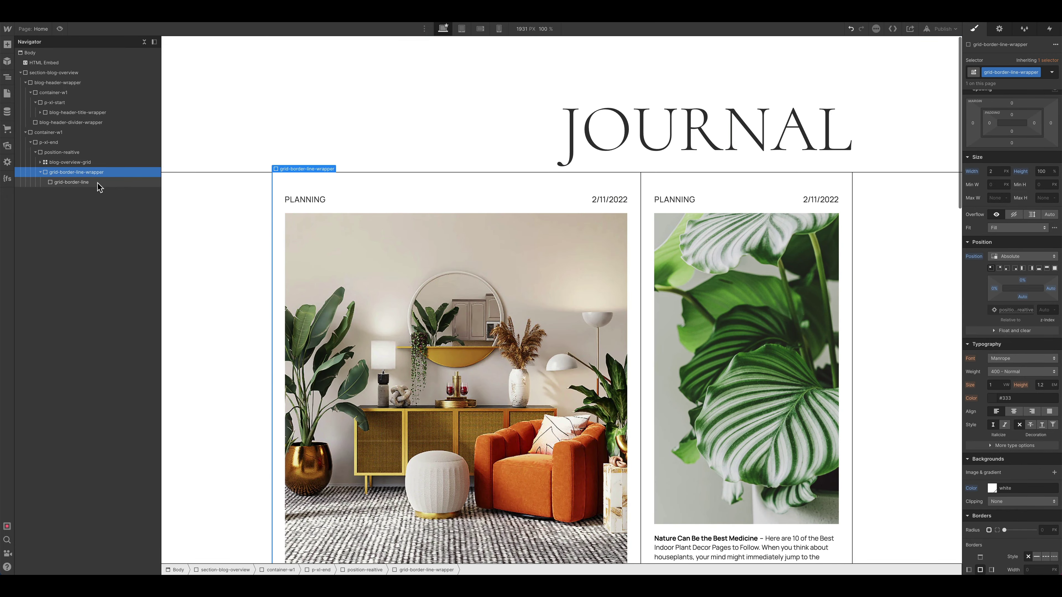
{"action": "left_click", "coordinate": [100, 182]}
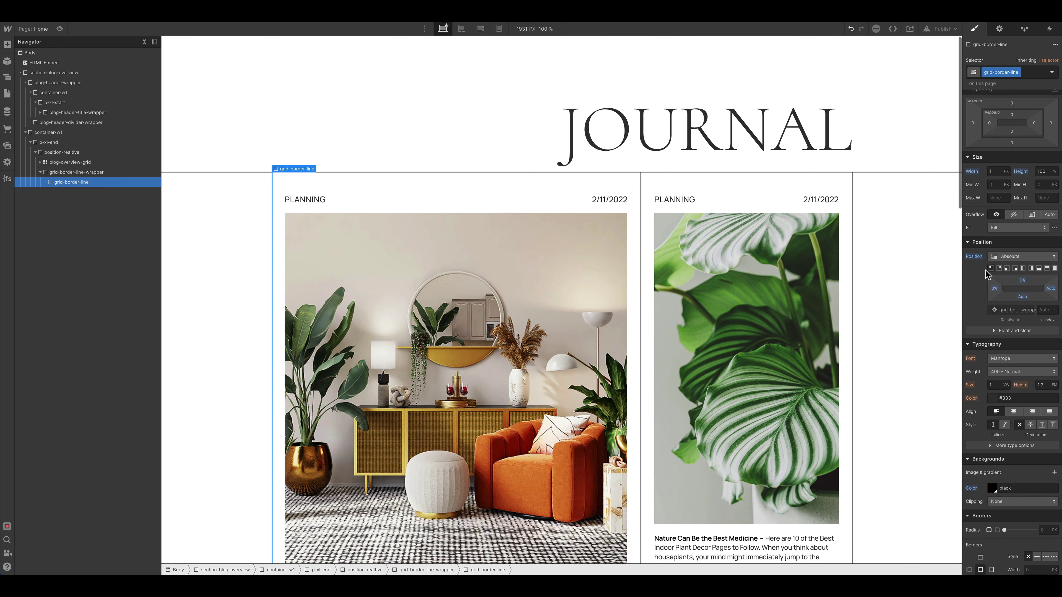
{"action": "left_click", "coordinate": [1045, 169]}
{"action": "key", "text": "Return"}
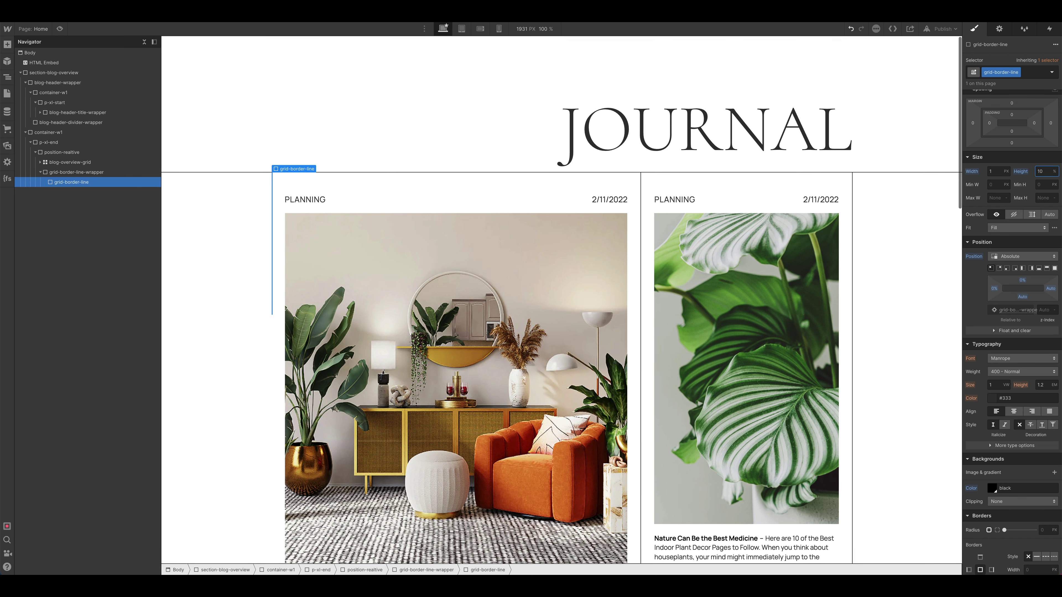
{"action": "left_click", "coordinate": [376, 169]}
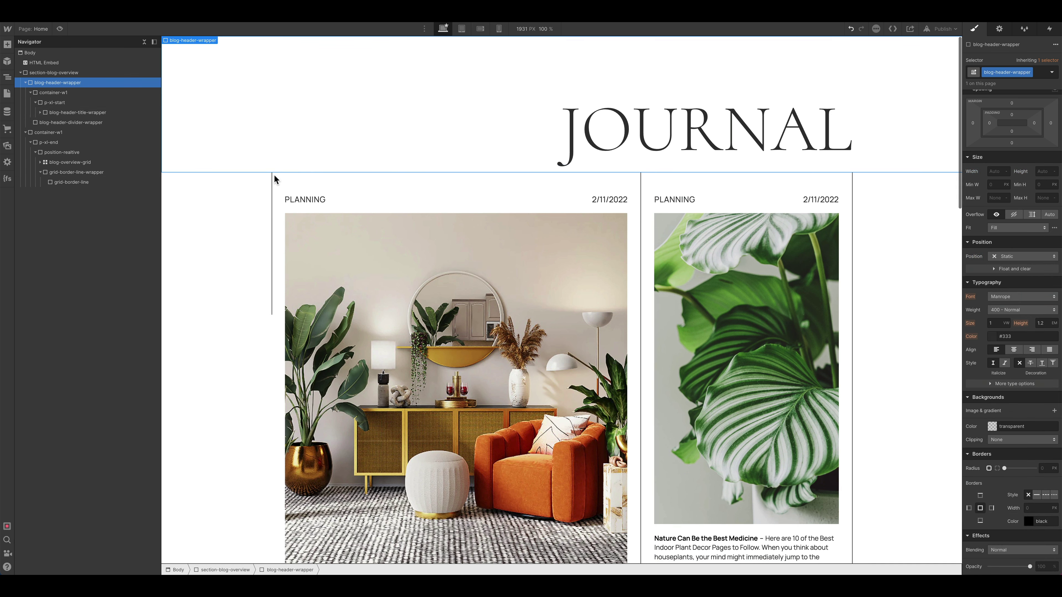
{"action": "left_click", "coordinate": [79, 182]}
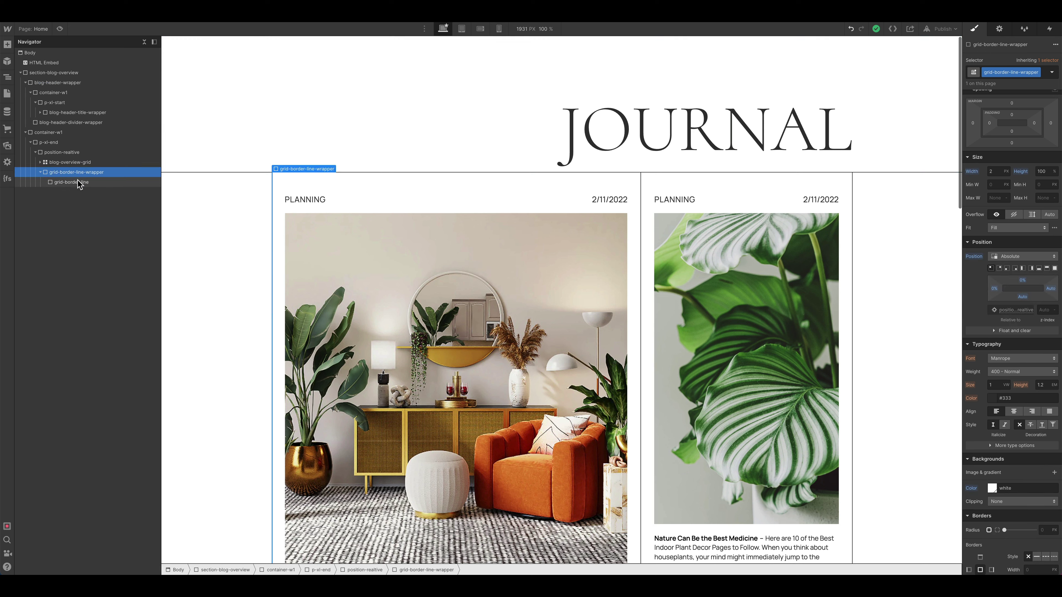
{"action": "left_click", "coordinate": [1044, 172]}
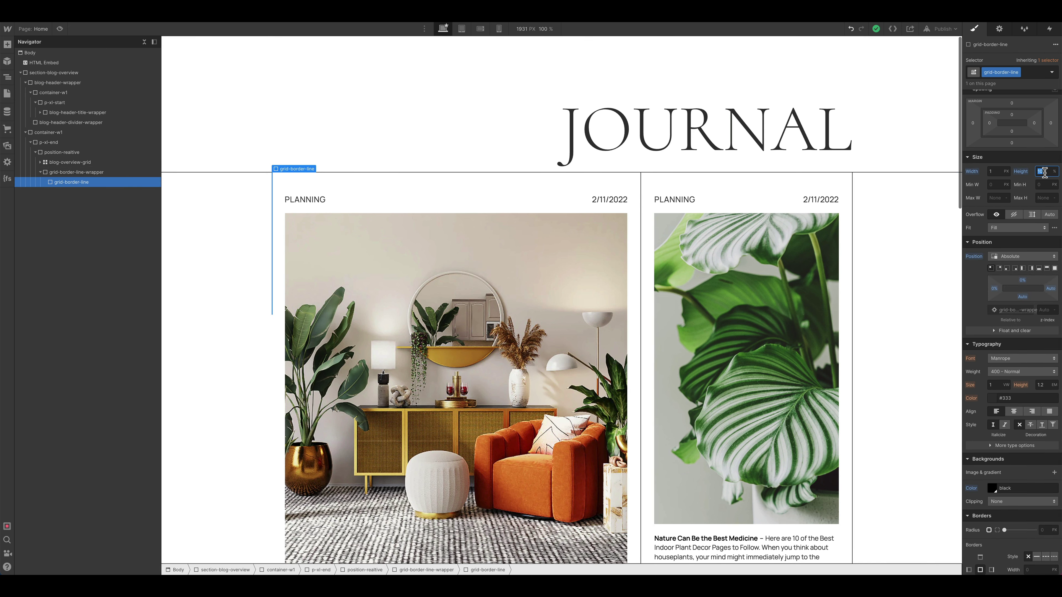
{"action": "type", "text": "0"}
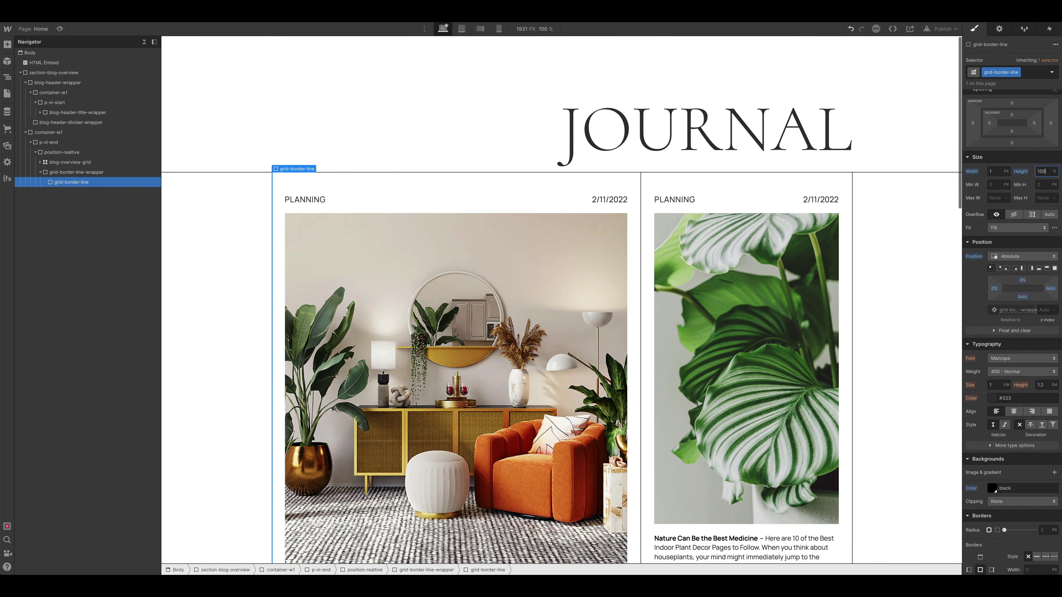
Step: Duplicate grid-border-line-wrapper with its nested line inside position-realtive
{"action": "left_click", "coordinate": [100, 175]}
{"action": "left_click", "coordinate": [40, 172]}
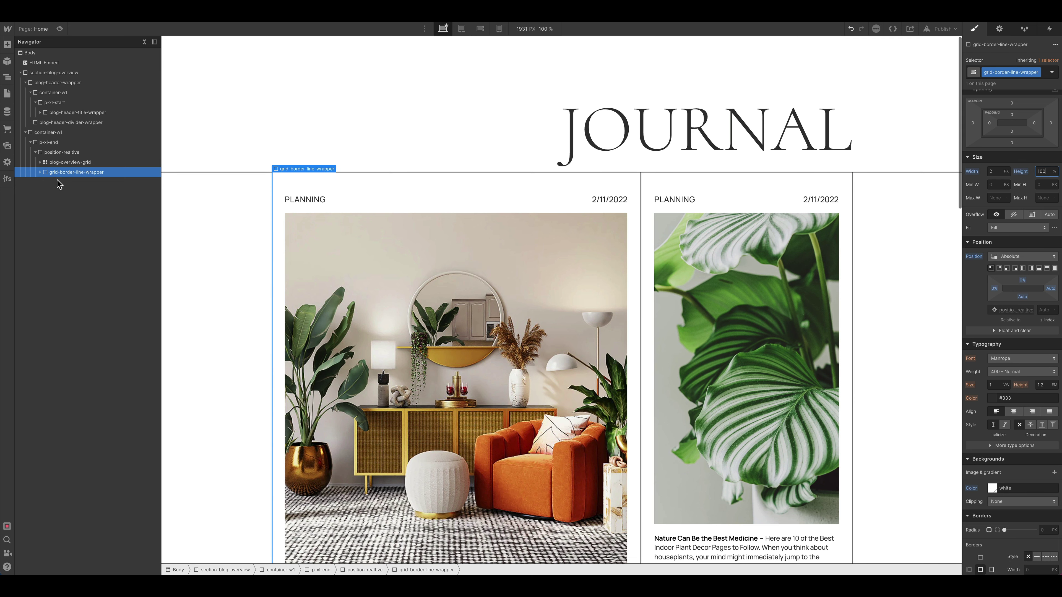
{"action": "left_click", "coordinate": [52, 176]}
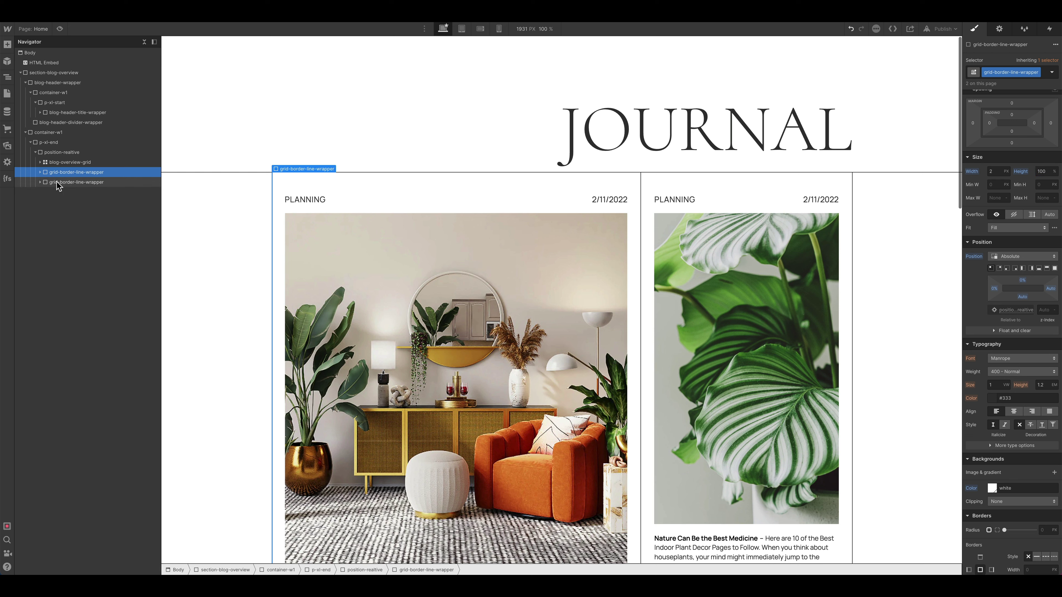
{"action": "key", "text": "ctrl+d"}
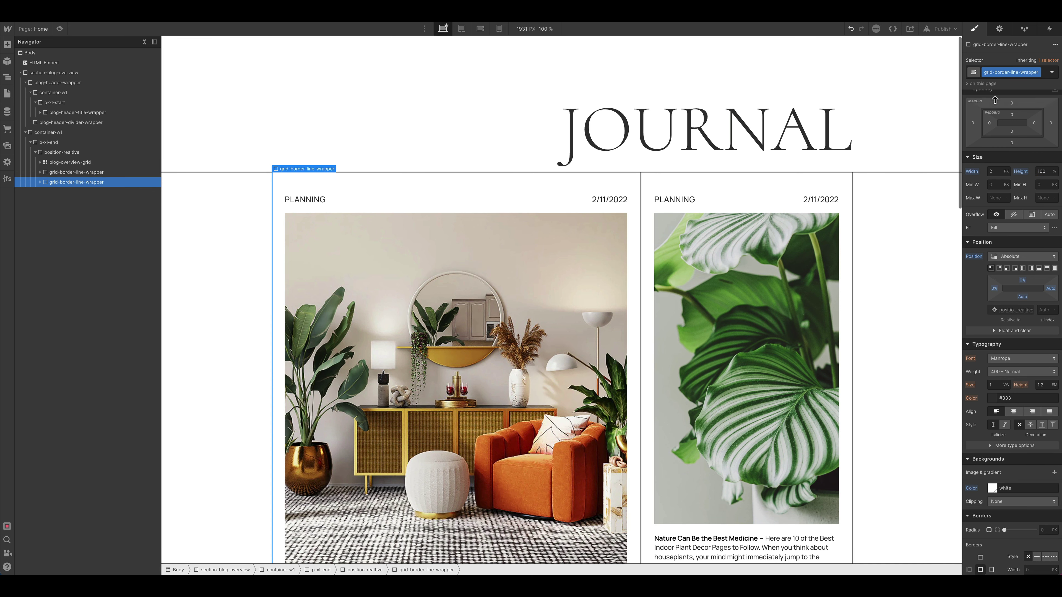
Step: Add the combo class right to the copied grid-border-line-wrapper and pin it to the top right of its parent
{"action": "left_click", "coordinate": [1028, 84]}
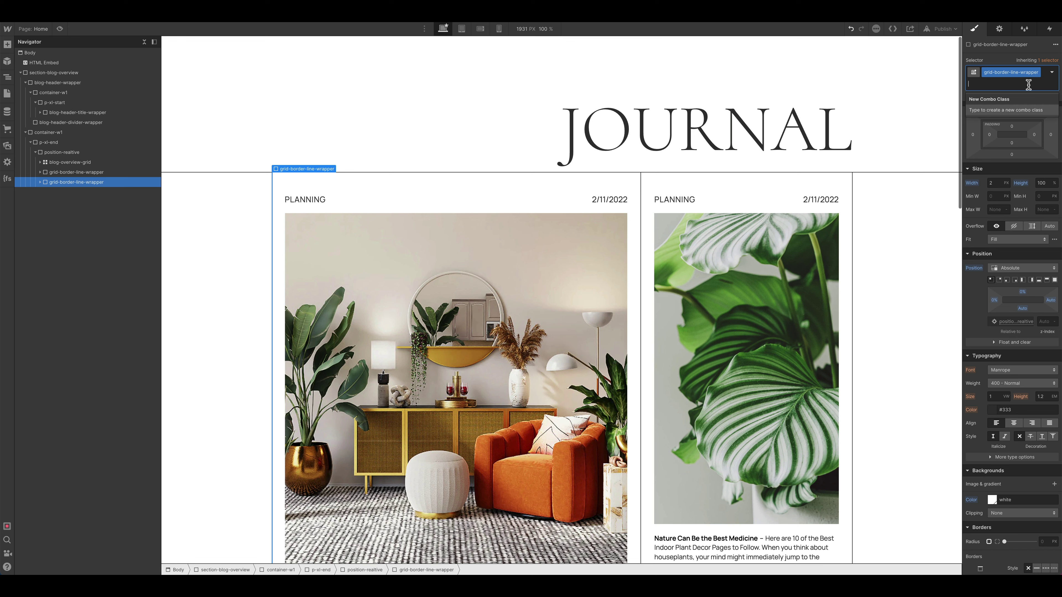
{"action": "type", "text": "right"}
{"action": "key", "text": "Return"}
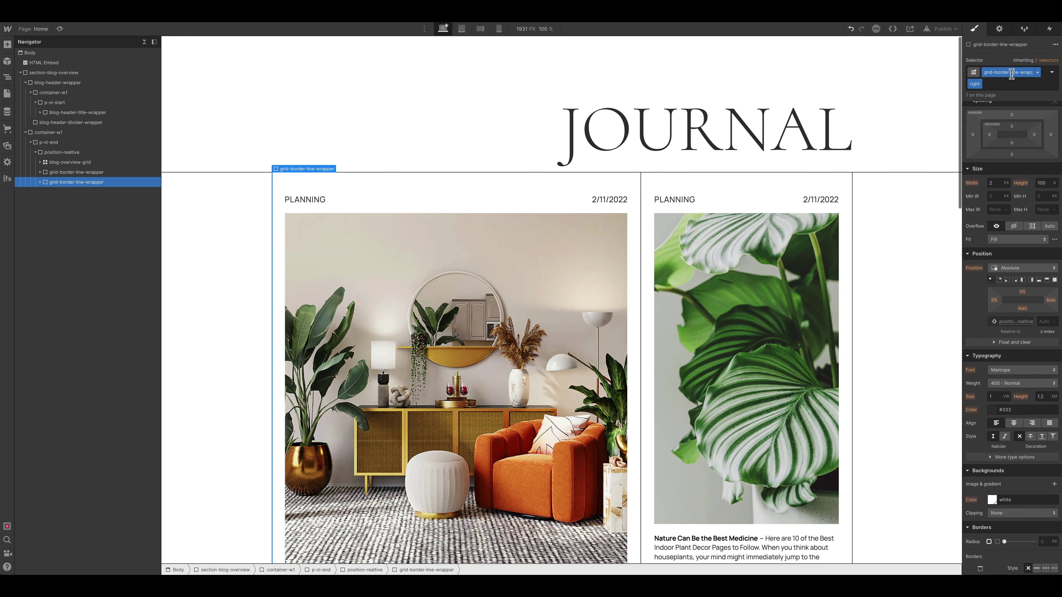
{"action": "left_click", "coordinate": [999, 280]}
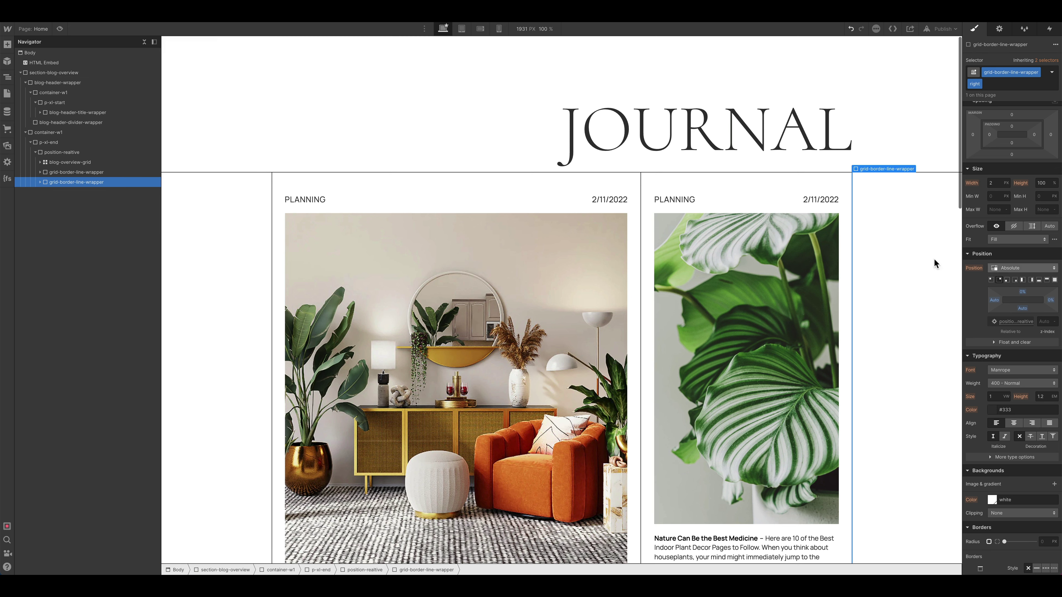
Step: Pin grid-border-line to the top right of its wrapper and add the combo class right to the copied wrapper's line
{"action": "left_click", "coordinate": [40, 181]}
{"action": "left_click", "coordinate": [74, 194]}
{"action": "key", "text": "ctrl+Return"}
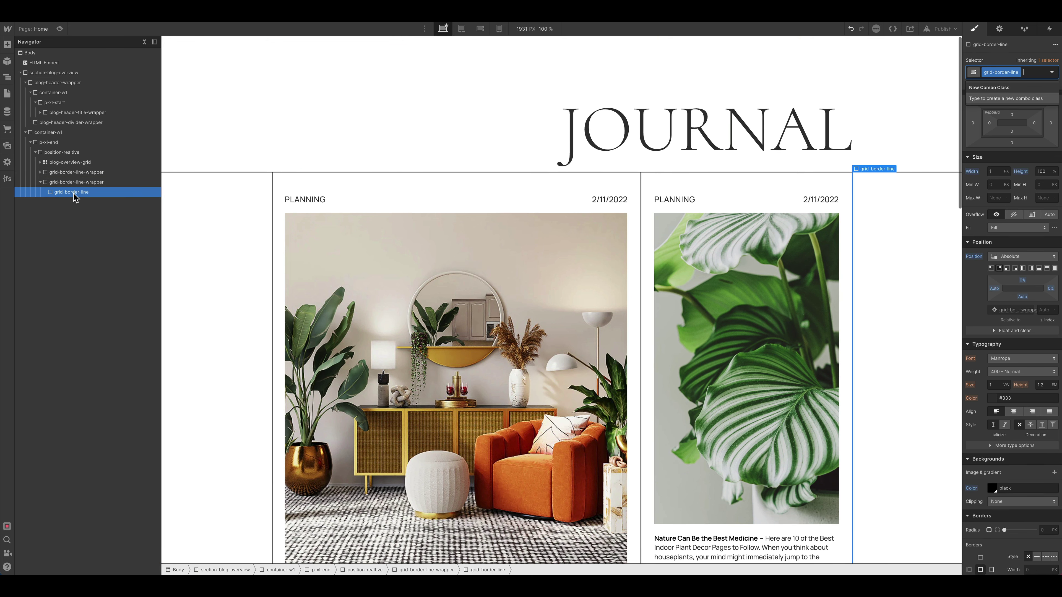
{"action": "type", "text": "right"}
{"action": "key", "text": "Return"}
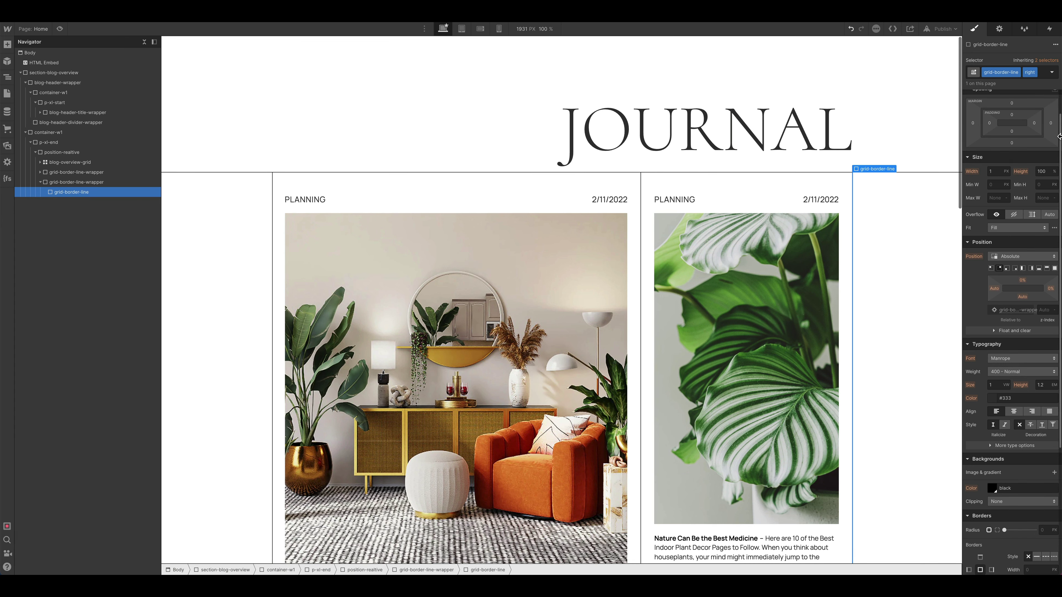
Step: Hide the copied wrapper's grid-border-line with display none to inspect the grid's right edge, and show the line again
{"action": "left_click", "coordinate": [1052, 109]}
{"action": "left_click", "coordinate": [917, 217]}
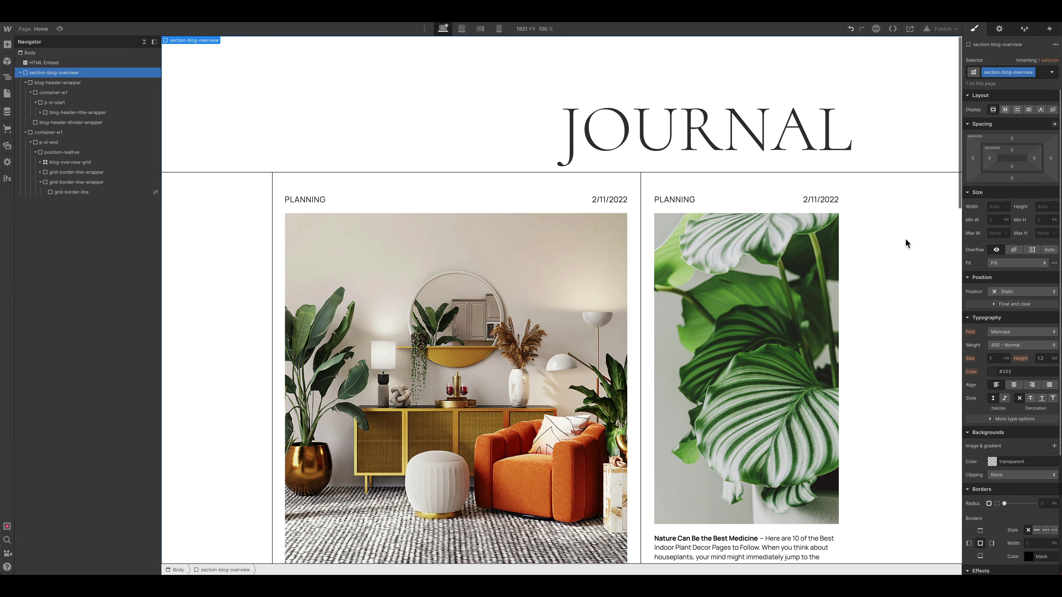
{"action": "left_click", "coordinate": [53, 182]}
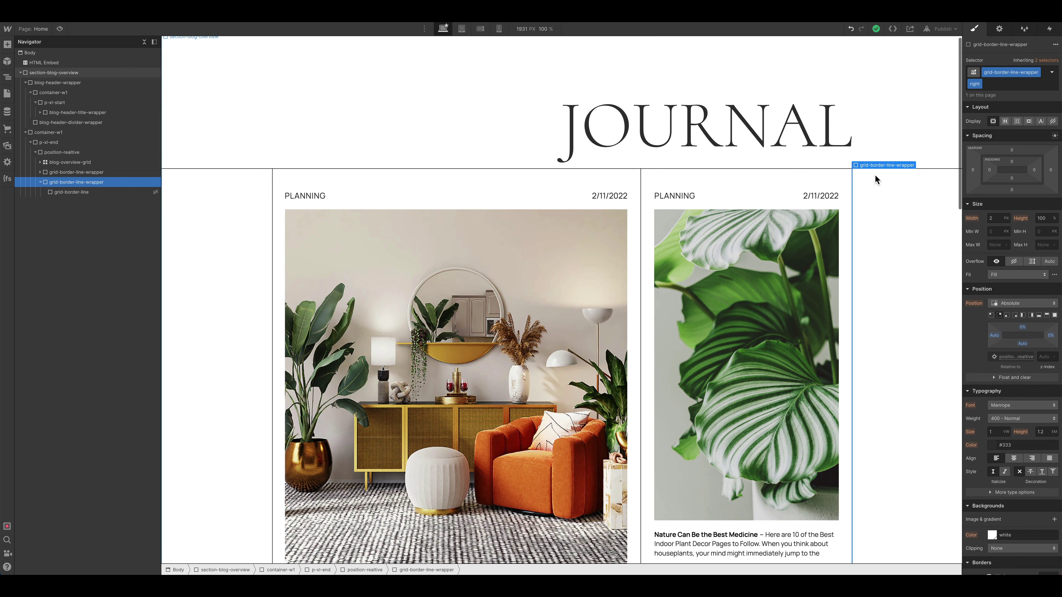
{"action": "scroll", "coordinate": [895, 239], "scroll_direction": "down", "scroll_amount": 2}
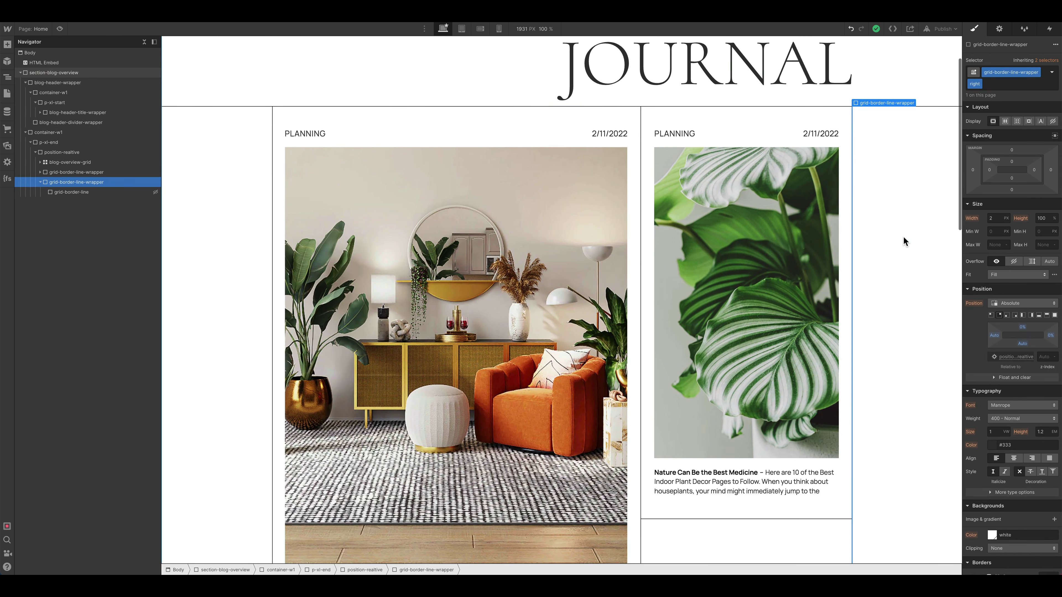
{"action": "left_click", "coordinate": [902, 238]}
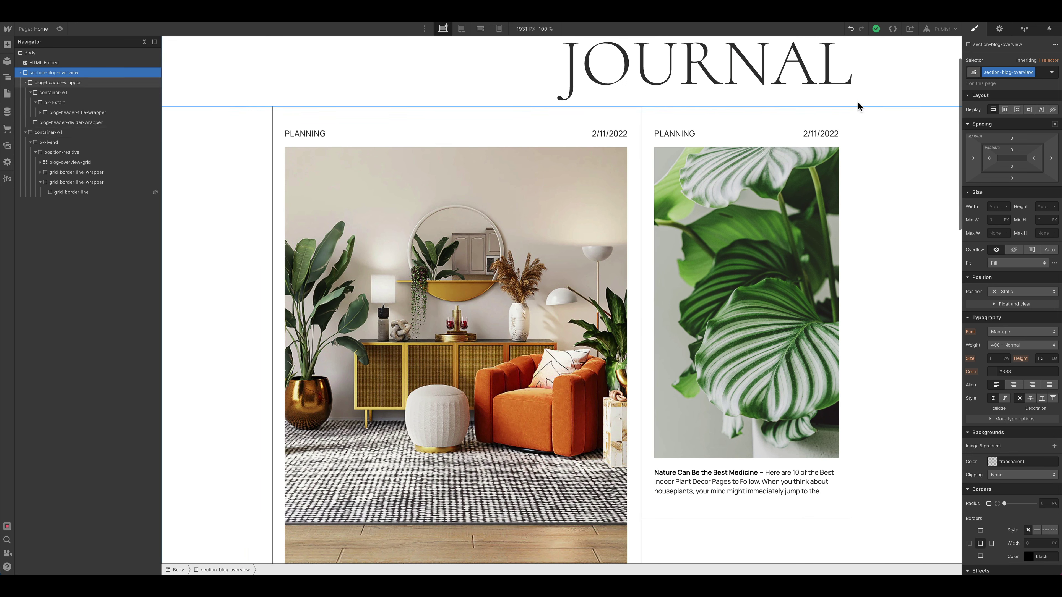
{"action": "scroll", "coordinate": [851, 117], "scroll_direction": "down", "scroll_amount": 4}
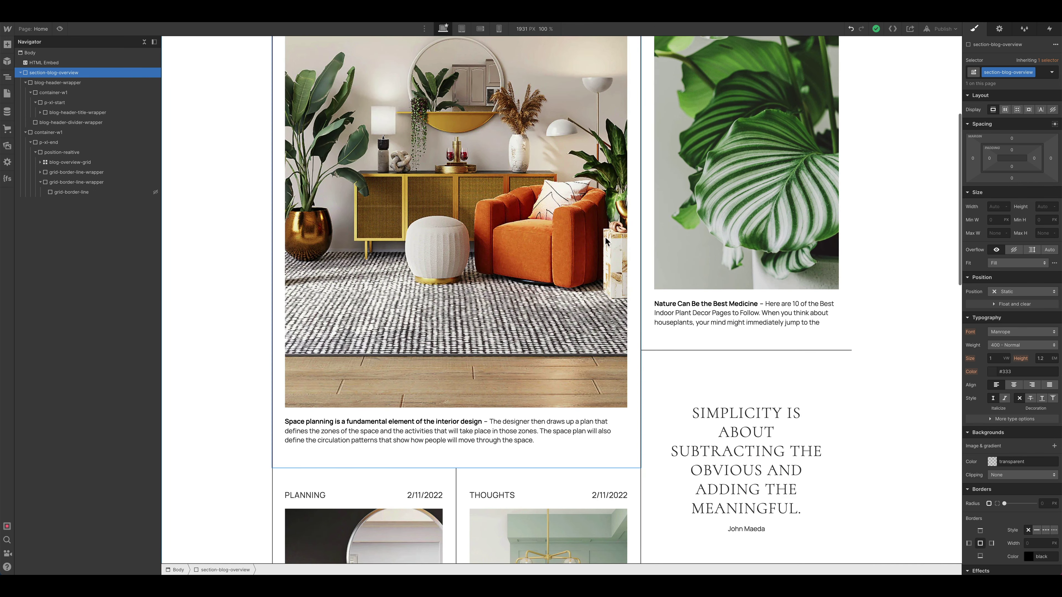
{"action": "scroll", "coordinate": [555, 385], "scroll_direction": "down", "scroll_amount": 8}
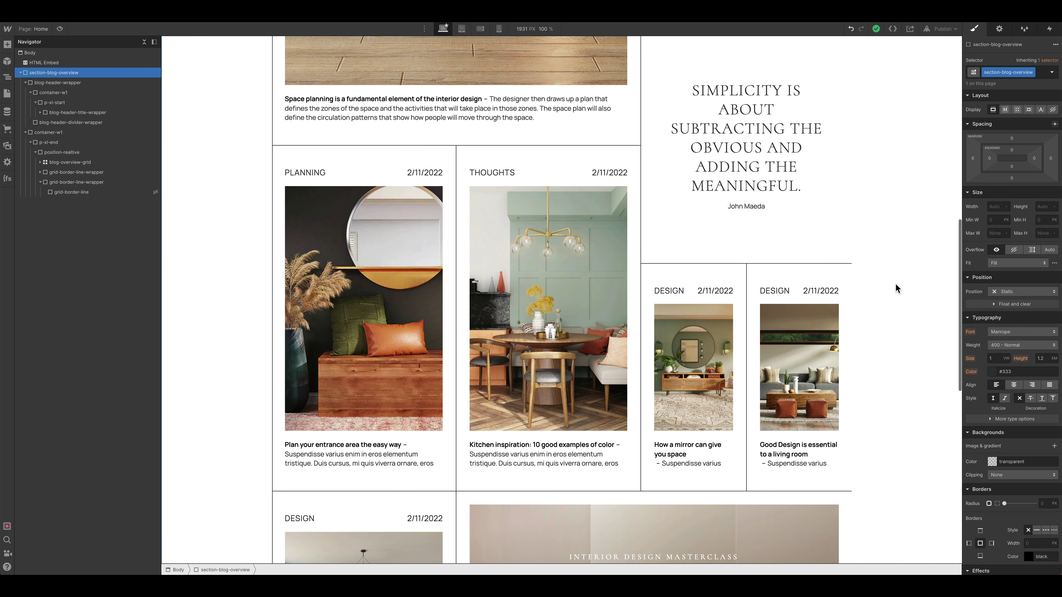
{"action": "scroll", "coordinate": [895, 289], "scroll_direction": "down", "scroll_amount": 13}
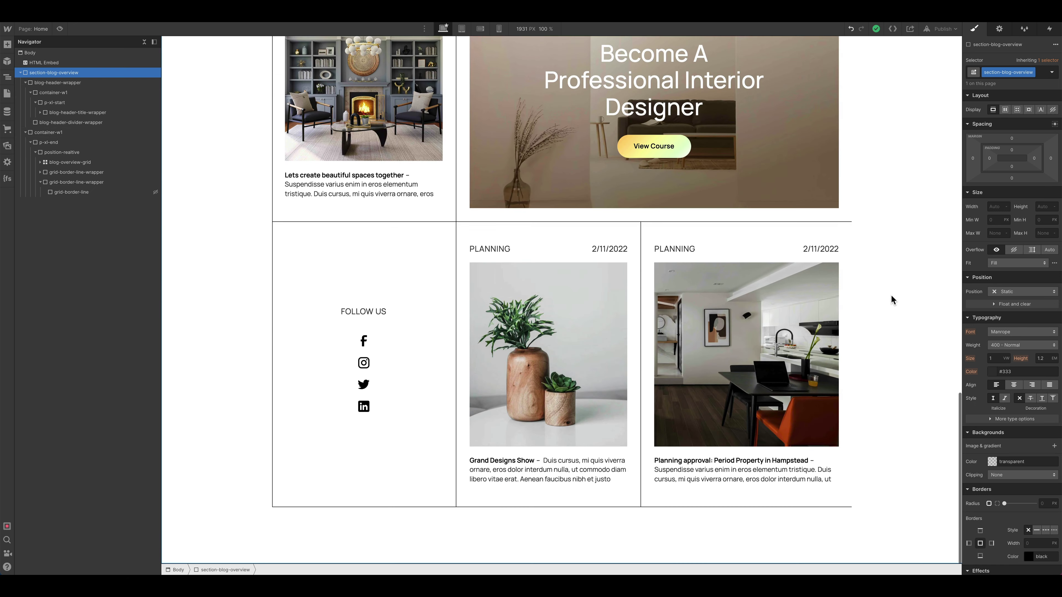
{"action": "scroll", "coordinate": [891, 295], "scroll_direction": "up", "scroll_amount": 20}
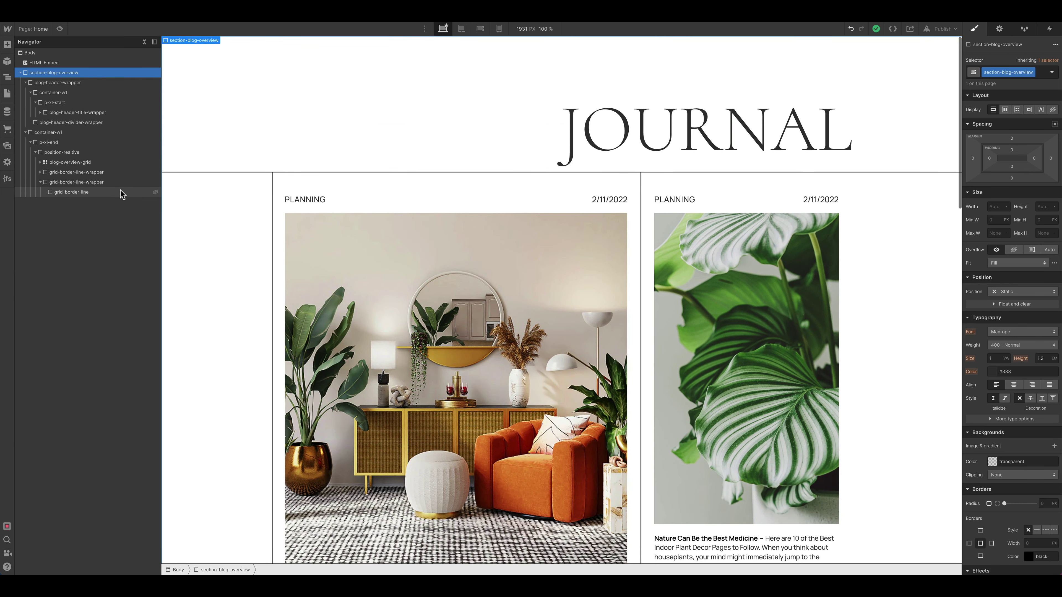
{"action": "left_click", "coordinate": [121, 193]}
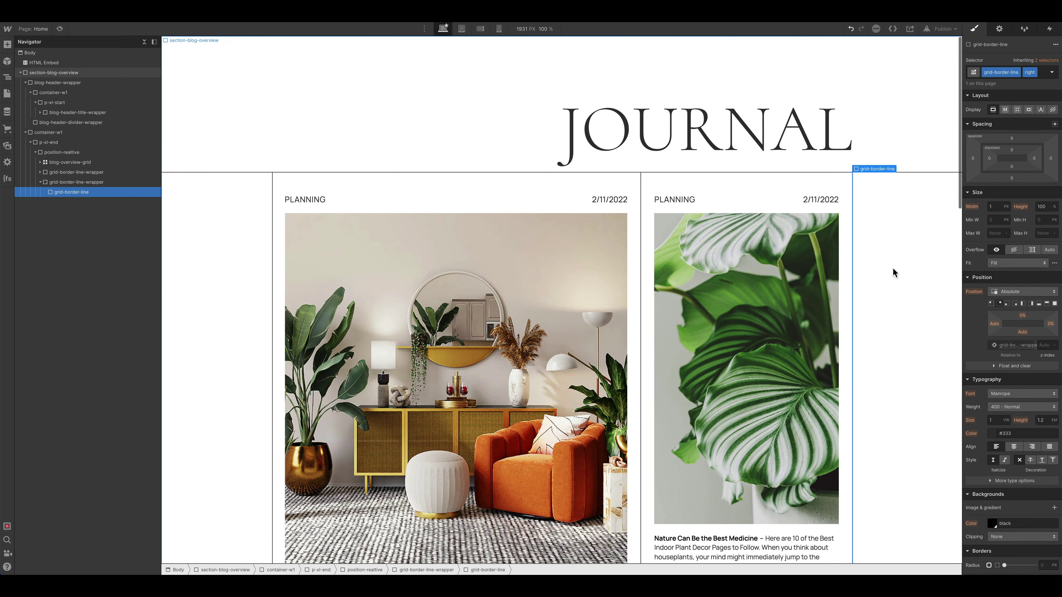
{"action": "left_click", "coordinate": [905, 237]}
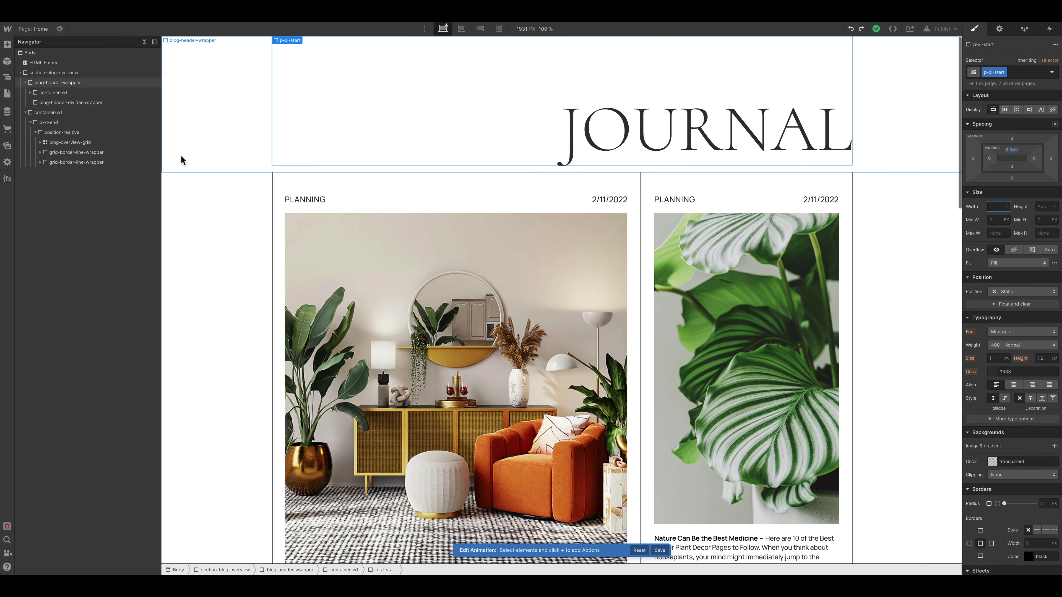
Step: Insert a Div Block inside blog-header-divider-wrapper
{"action": "left_click", "coordinate": [191, 172]}
{"action": "left_click", "coordinate": [75, 103]}
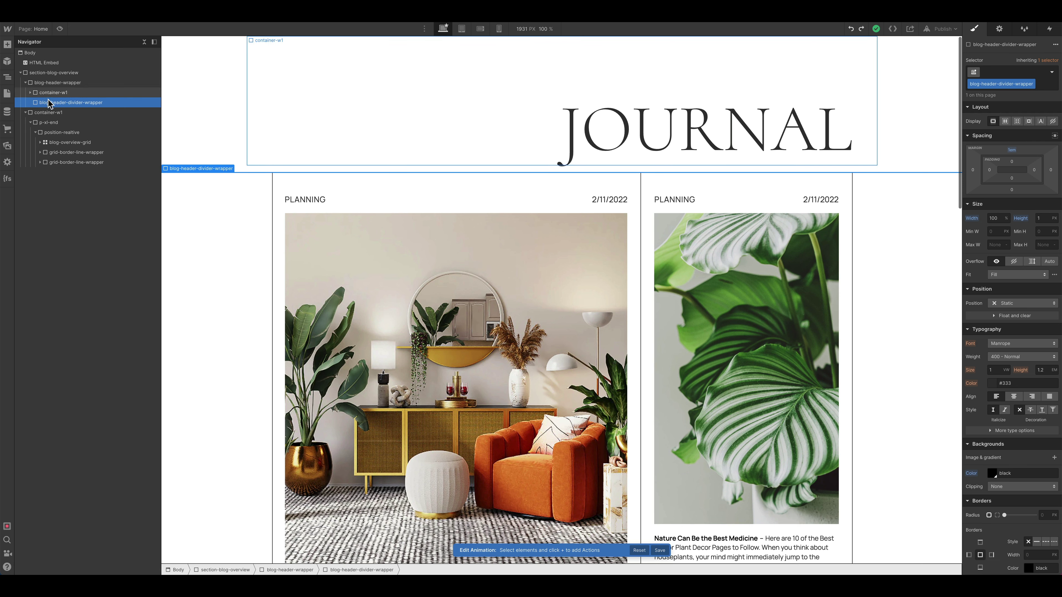
{"action": "key", "text": "ctrl+e"}
{"action": "type", "text": "div"}
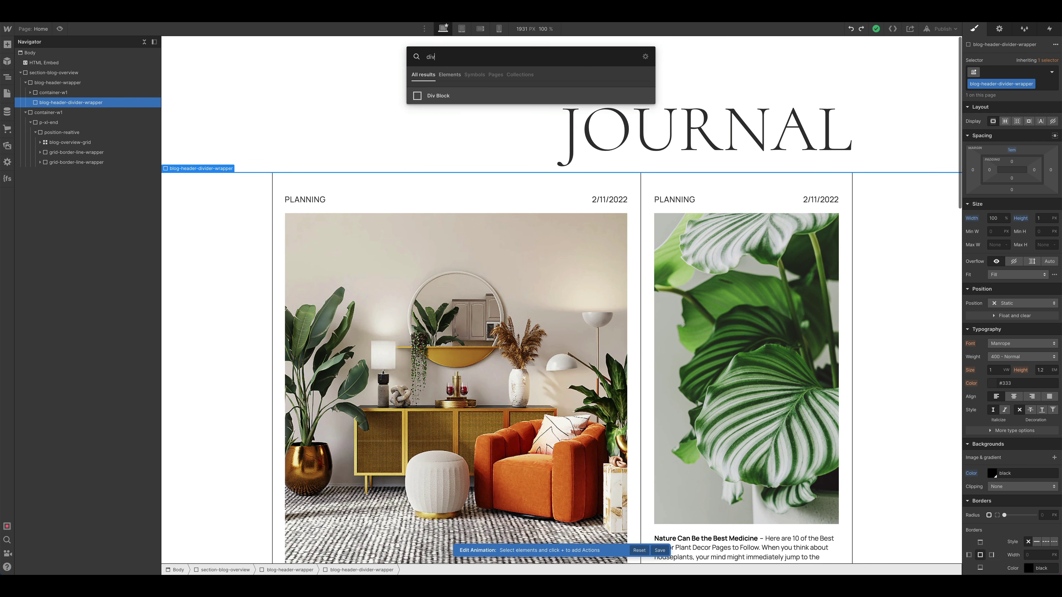
{"action": "key", "text": "Return"}
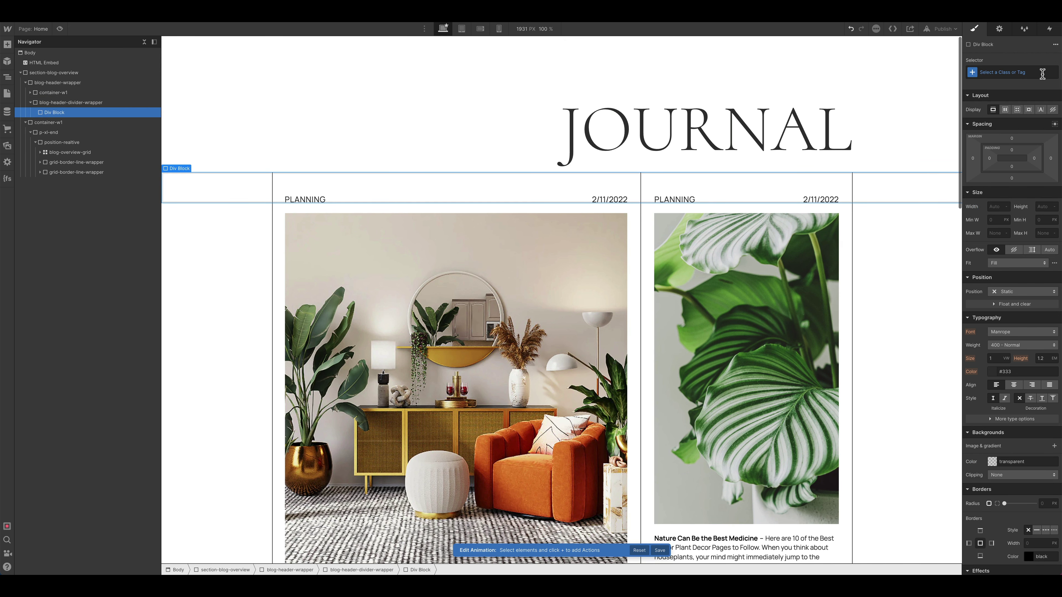
Step: Give the new Div Block inside blog-header-divider-wrapper the class blog-header-divider-inner
{"action": "left_click", "coordinate": [1019, 72]}
{"action": "type", "text": "blog-"}
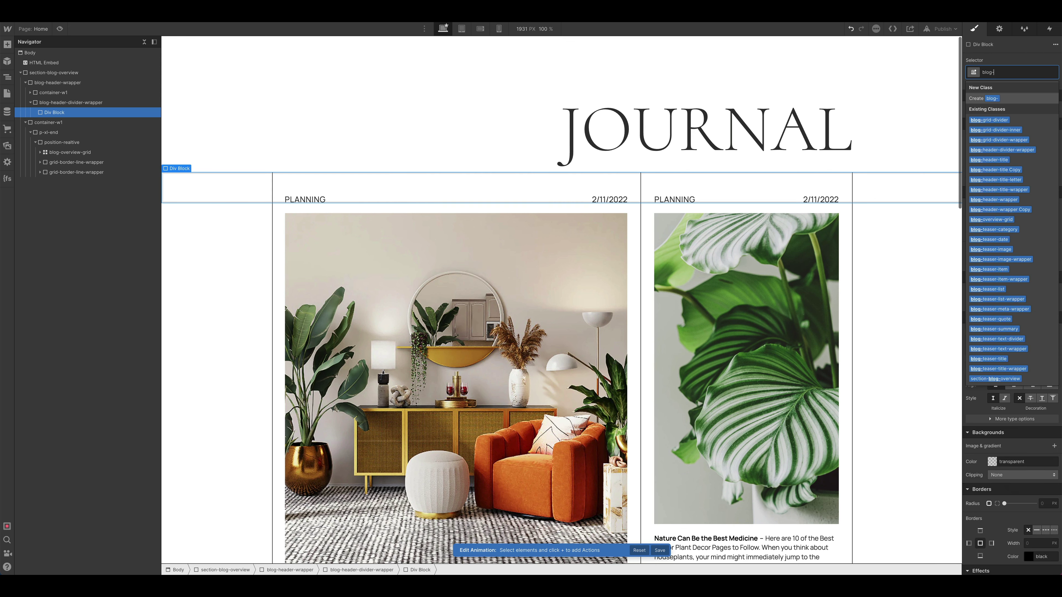
{"action": "type", "text": "header-di"}
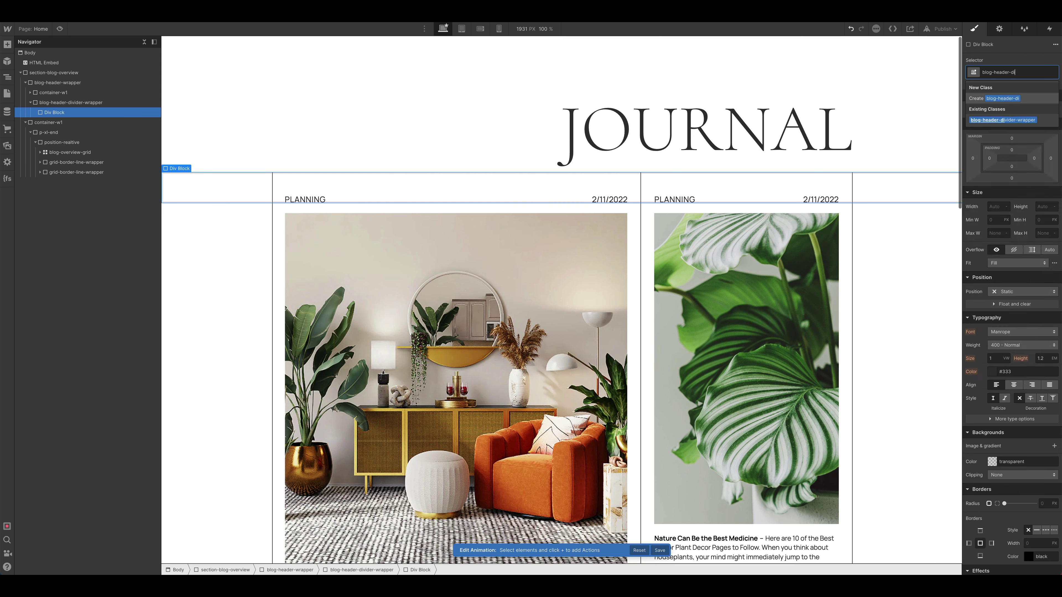
{"action": "type", "text": "vider-inner"}
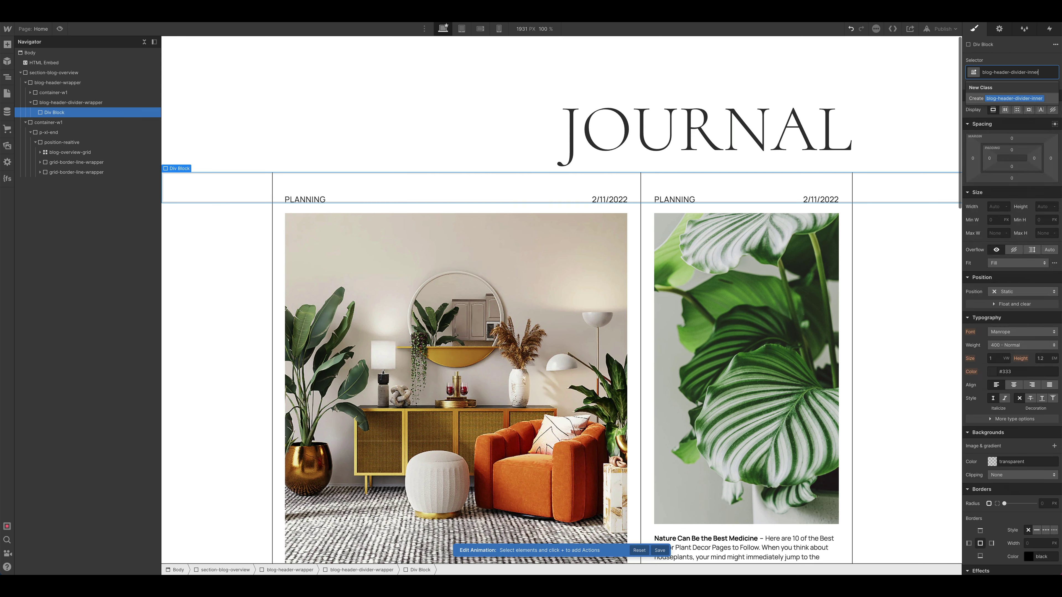
{"action": "key", "text": "Return"}
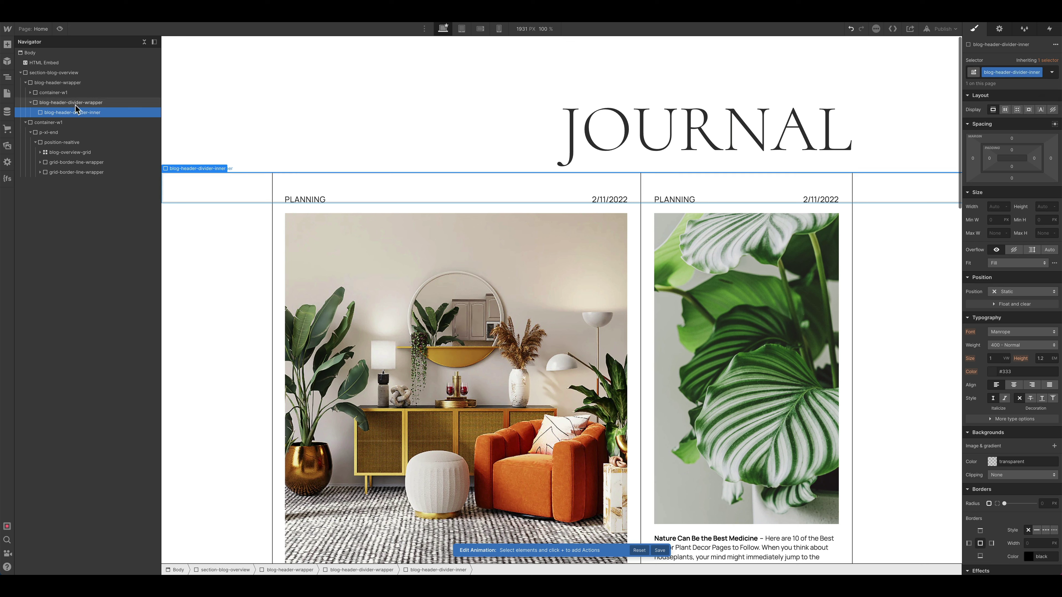
Step: Nest a copy of blog-header-divider-inner inside itself and give the copy a duplicated class renamed blog-header-divider
{"action": "key", "text": "ctrl+c"}
{"action": "key", "text": "ctrl+v"}
{"action": "left_click_drag", "start_coordinate": [58, 121], "coordinate": [73, 117]}
{"action": "left_click", "coordinate": [1037, 72]}
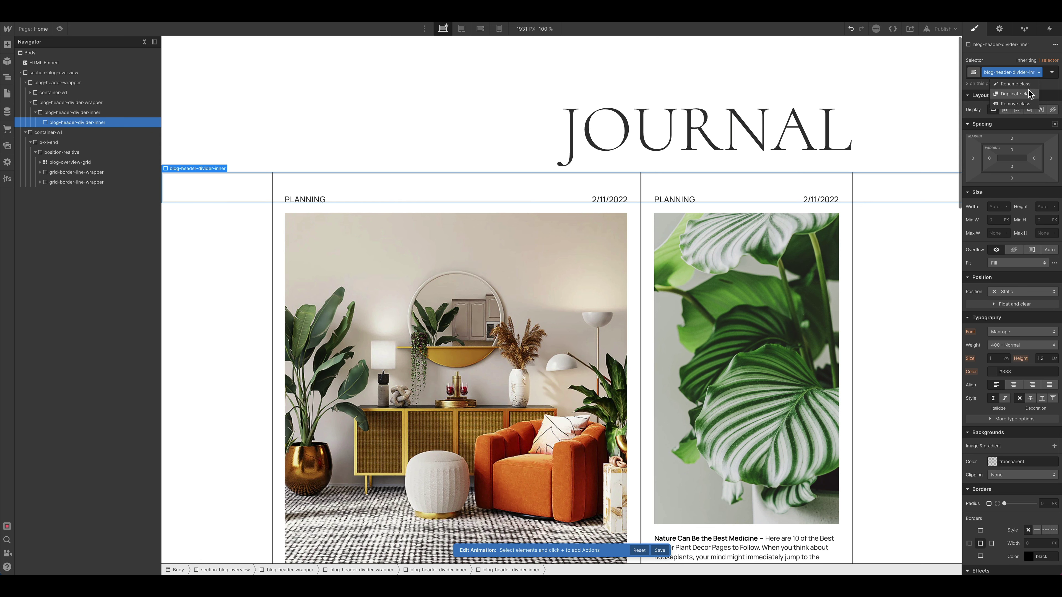
{"action": "left_click", "coordinate": [1029, 90]}
{"action": "key", "text": "BackSpace"}
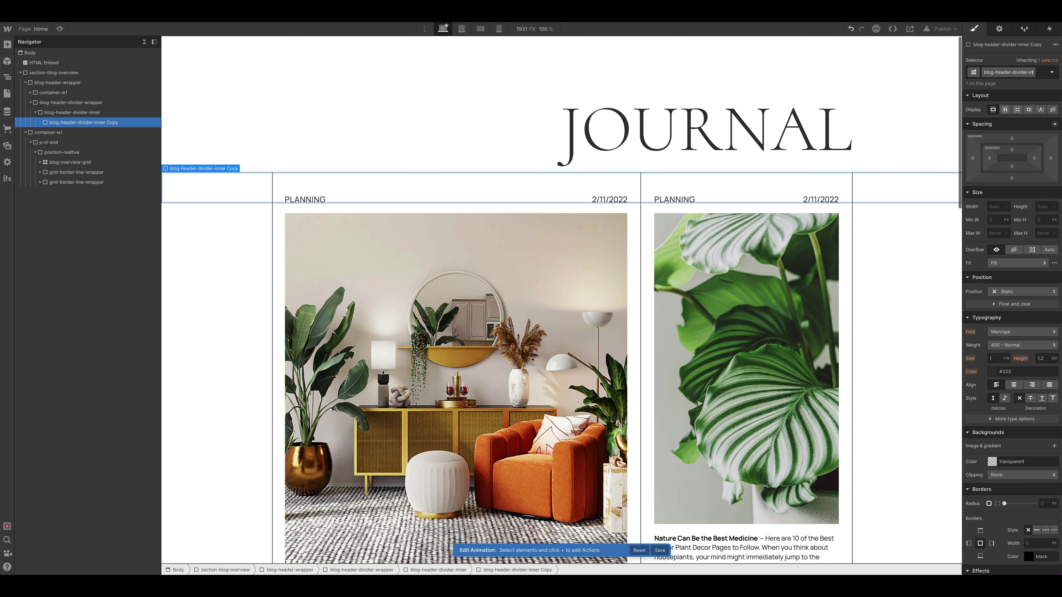
{"action": "key", "text": "Return"}
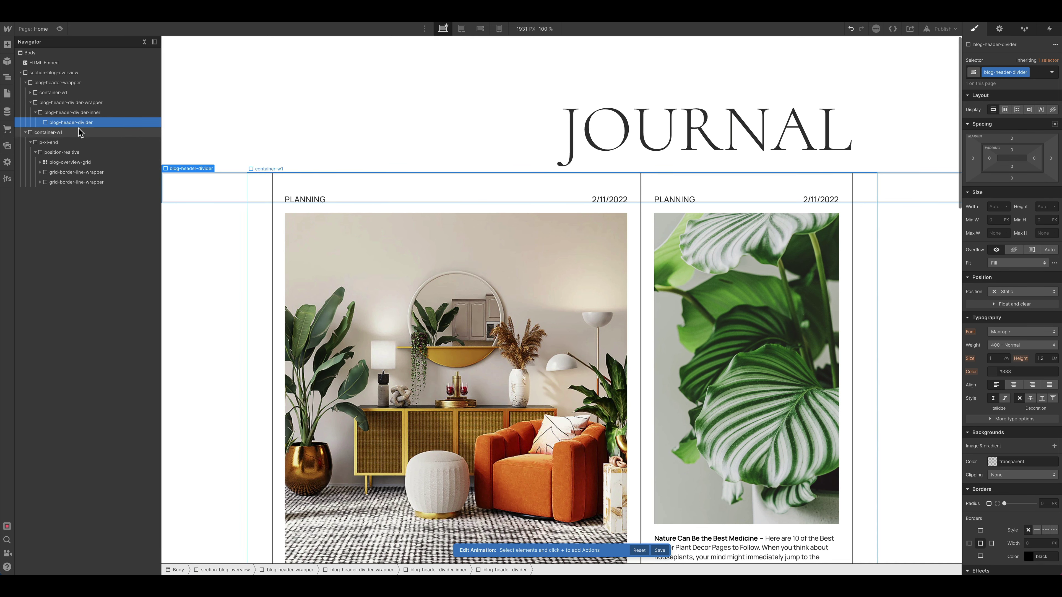
Step: Set blog-header-divider-wrapper to a horizontal flex layout with its content justified to the center
{"action": "left_click", "coordinate": [67, 103]}
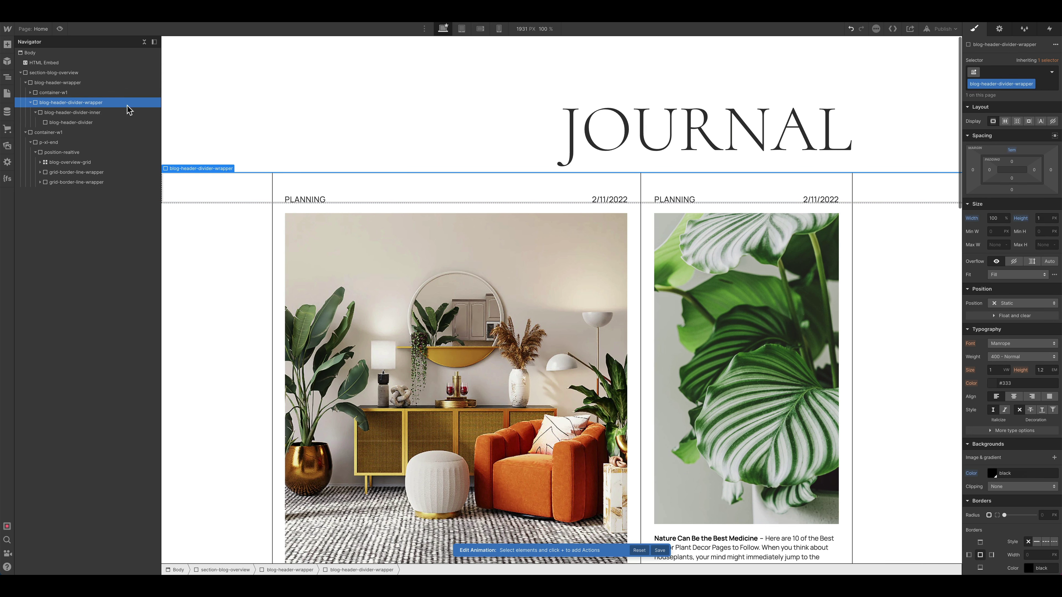
{"action": "left_click", "coordinate": [1005, 121]}
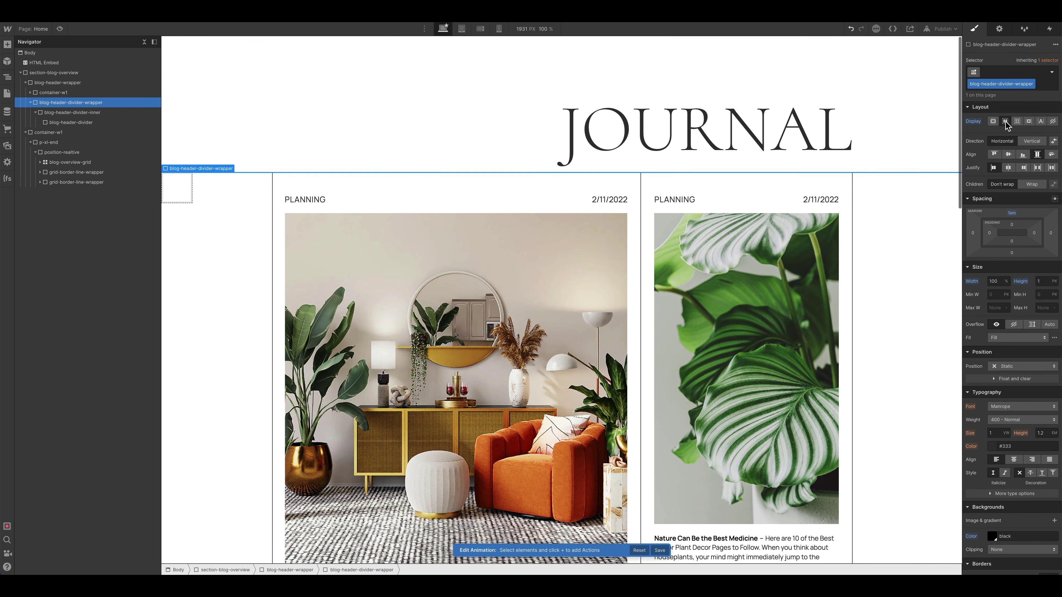
{"action": "left_click", "coordinate": [1009, 167]}
{"action": "left_click", "coordinate": [994, 168]}
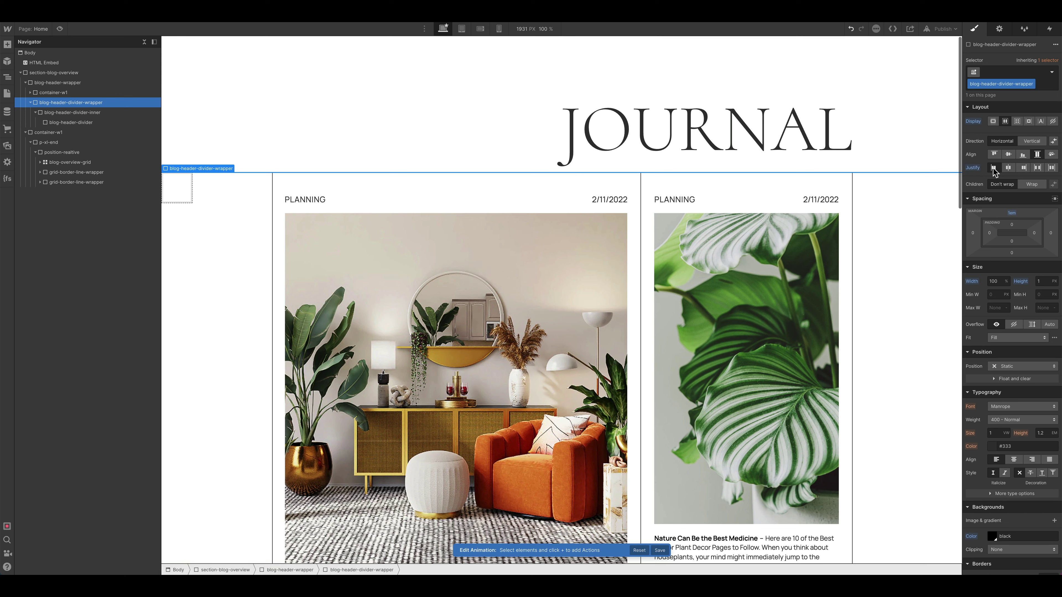
{"action": "left_click", "coordinate": [1009, 167]}
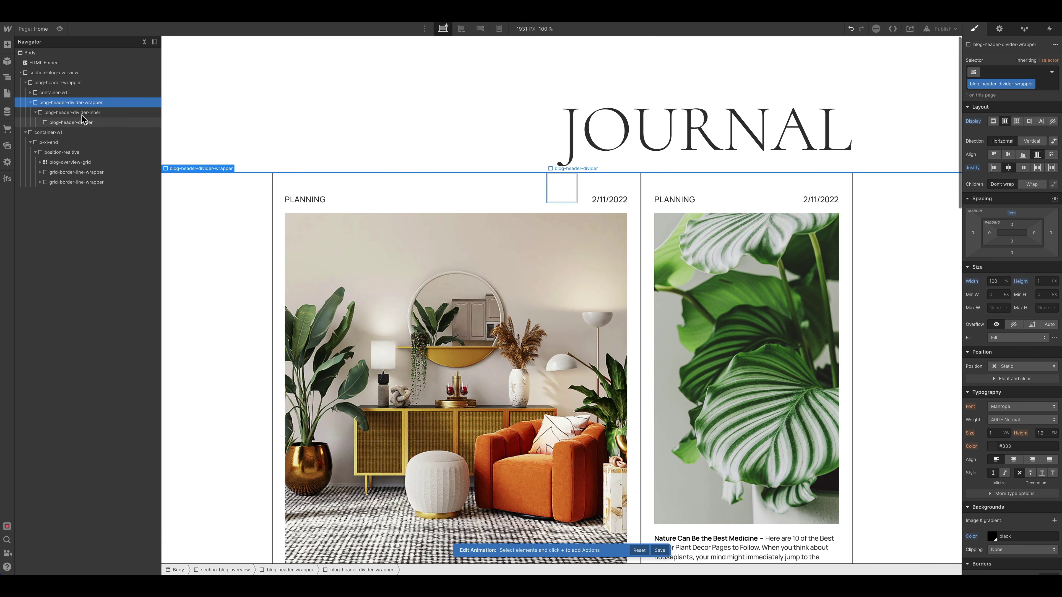
Step: Set the width of blog-header-divider-inner to 50% and duplicate it together with its nested divider
{"action": "left_click", "coordinate": [64, 113]}
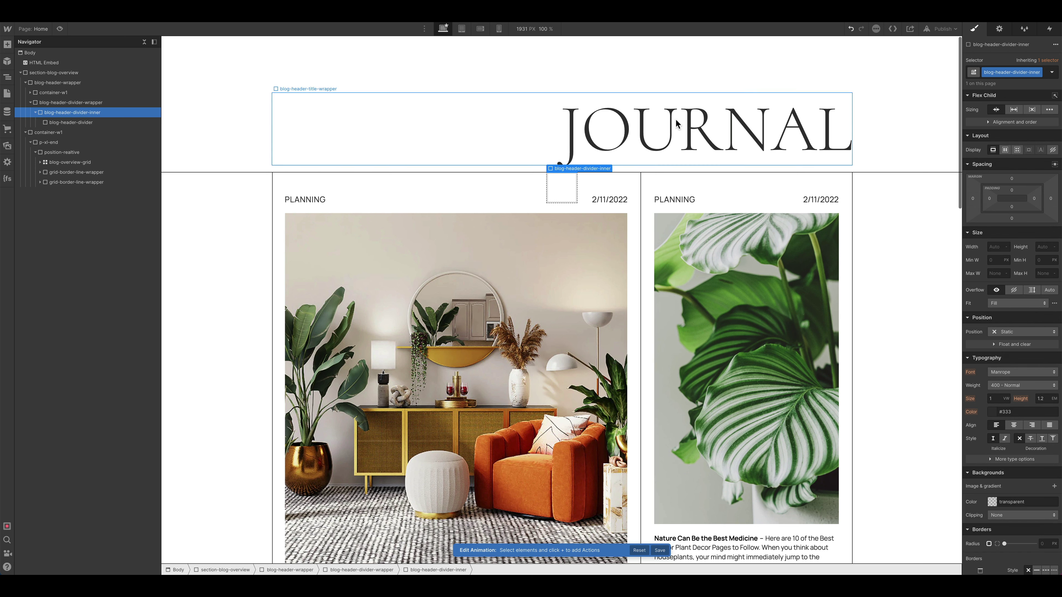
{"action": "left_click", "coordinate": [994, 246]}
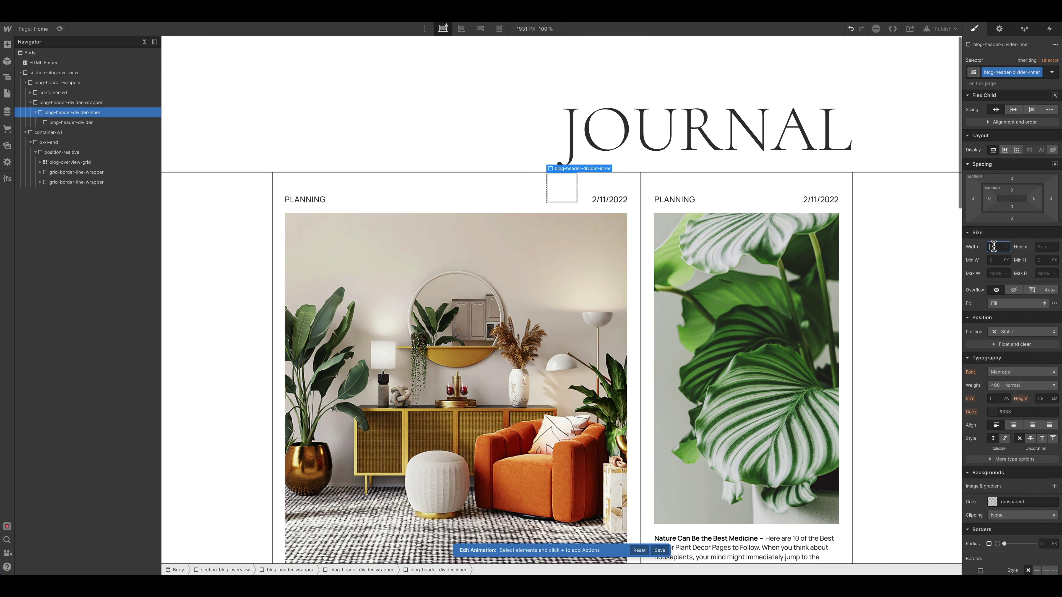
{"action": "key", "text": "Return"}
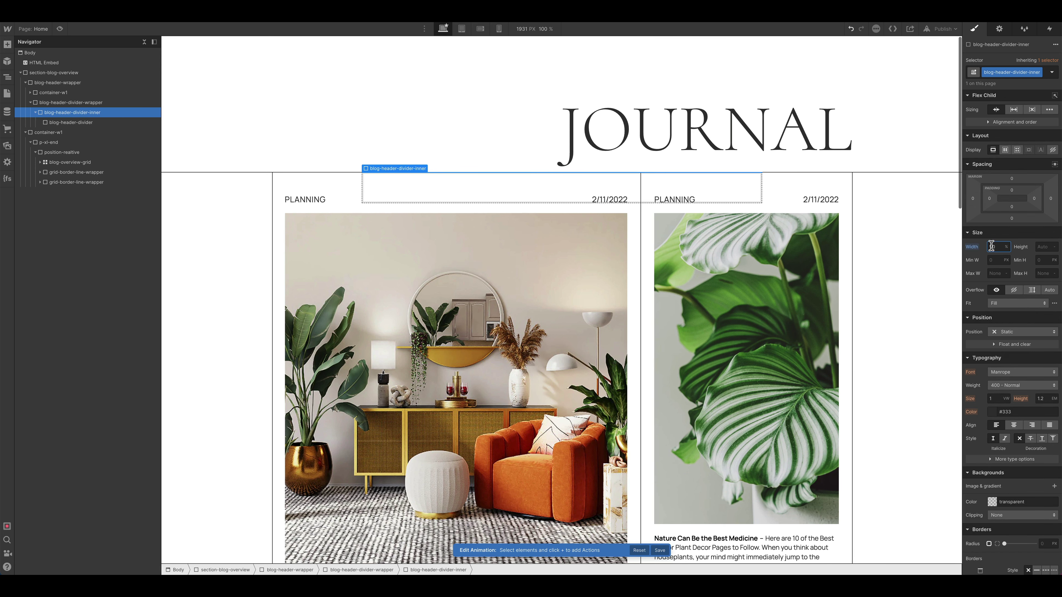
{"action": "left_click", "coordinate": [35, 112]}
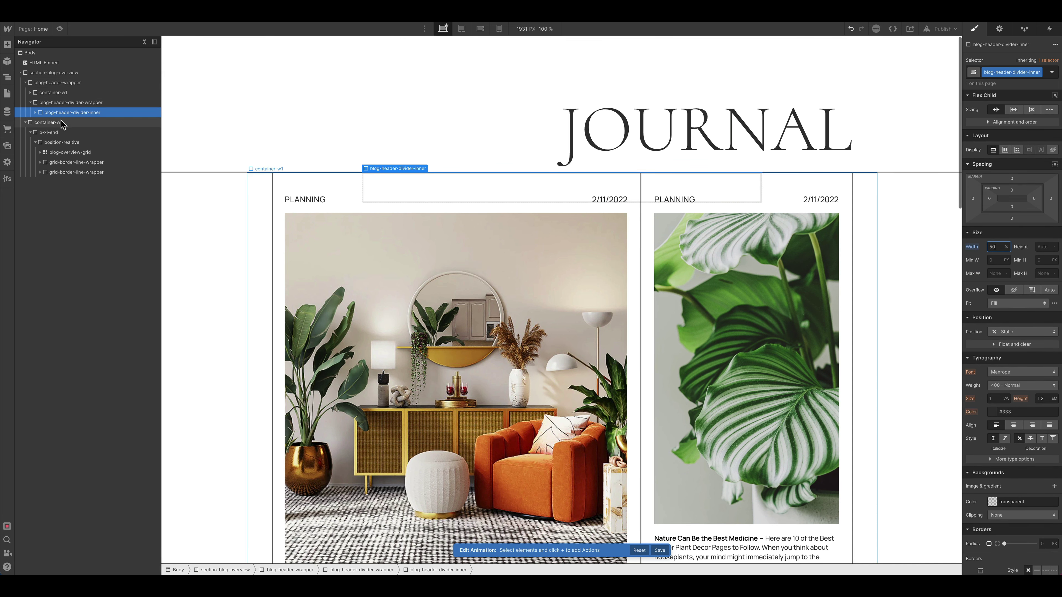
{"action": "key", "text": "ctrl+d"}
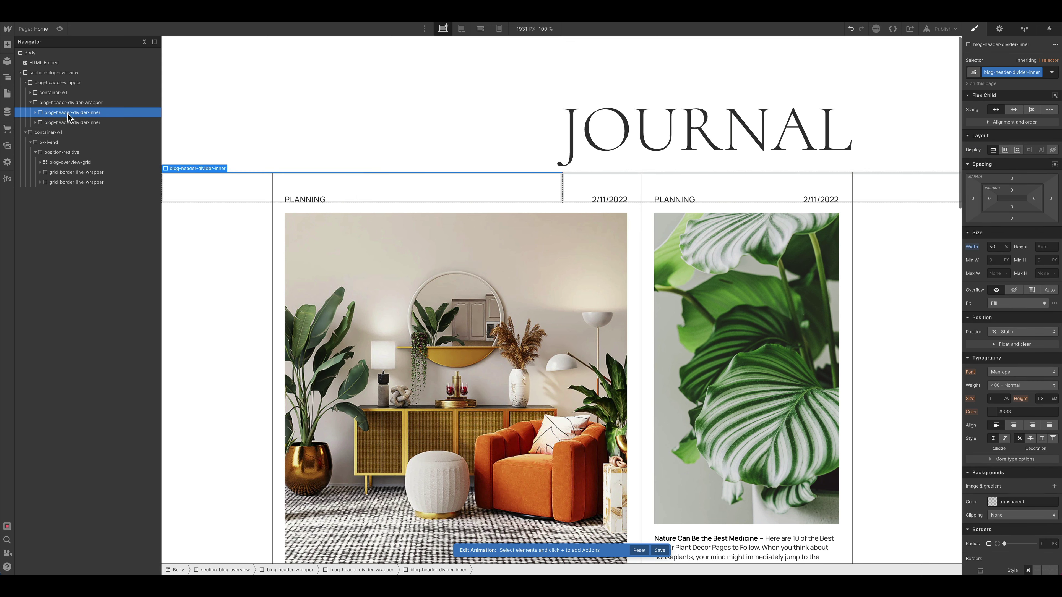
{"action": "left_click", "coordinate": [65, 123]}
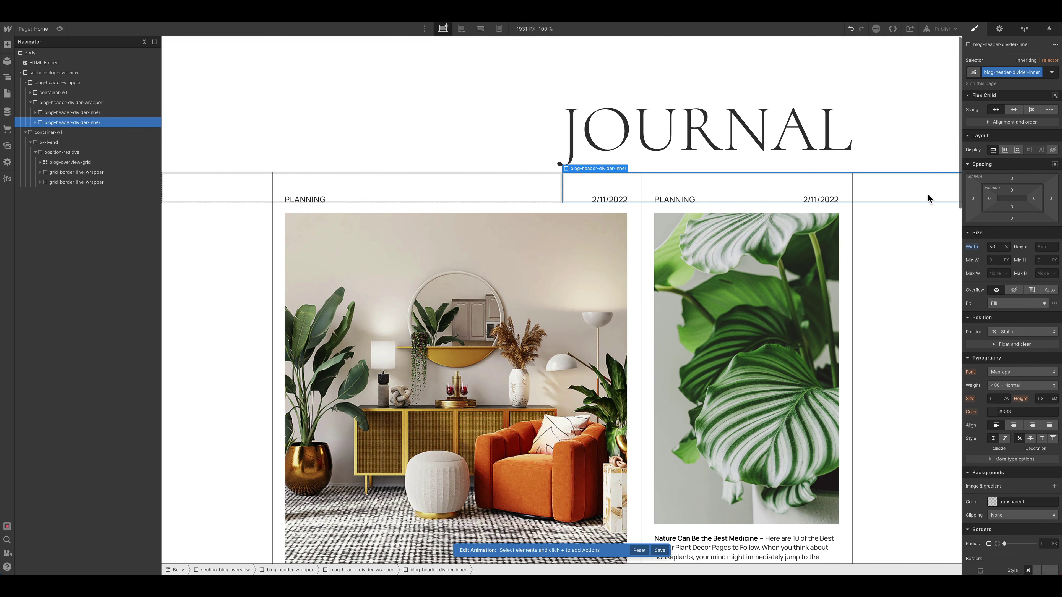
Step: Set the height of blog-header-divider-inner to 1 px and its position to Relative
{"action": "left_click", "coordinate": [77, 113]}
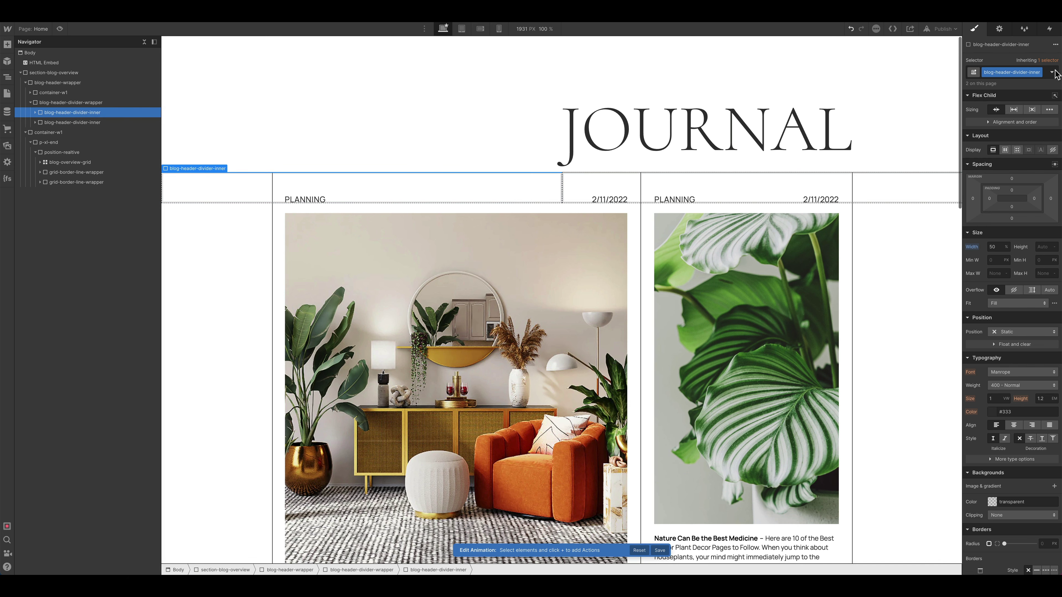
{"action": "left_click", "coordinate": [1043, 246]}
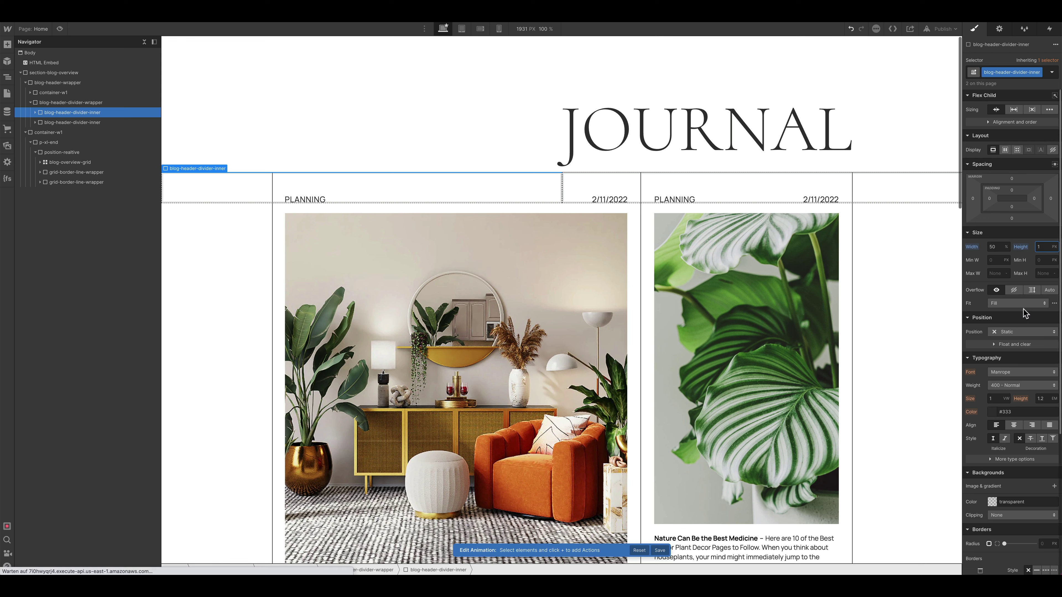
{"action": "left_click", "coordinate": [1020, 333]}
{"action": "left_click", "coordinate": [1016, 342]}
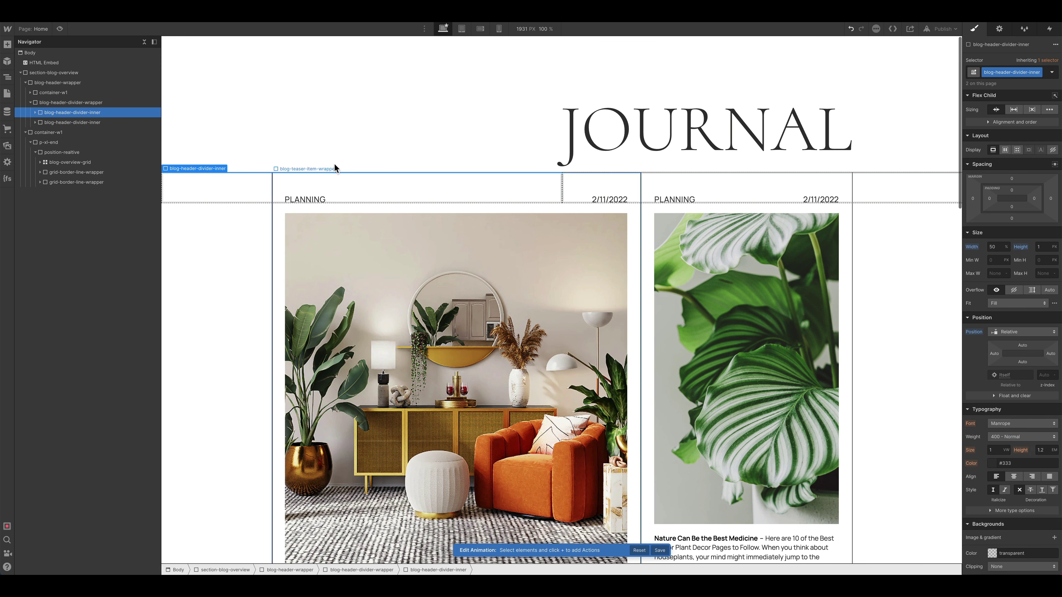
Step: Position blog-header-divider absolutely at the top right of its inner parent and set its width to 100%
{"action": "left_click", "coordinate": [36, 112]}
{"action": "left_click", "coordinate": [65, 123]}
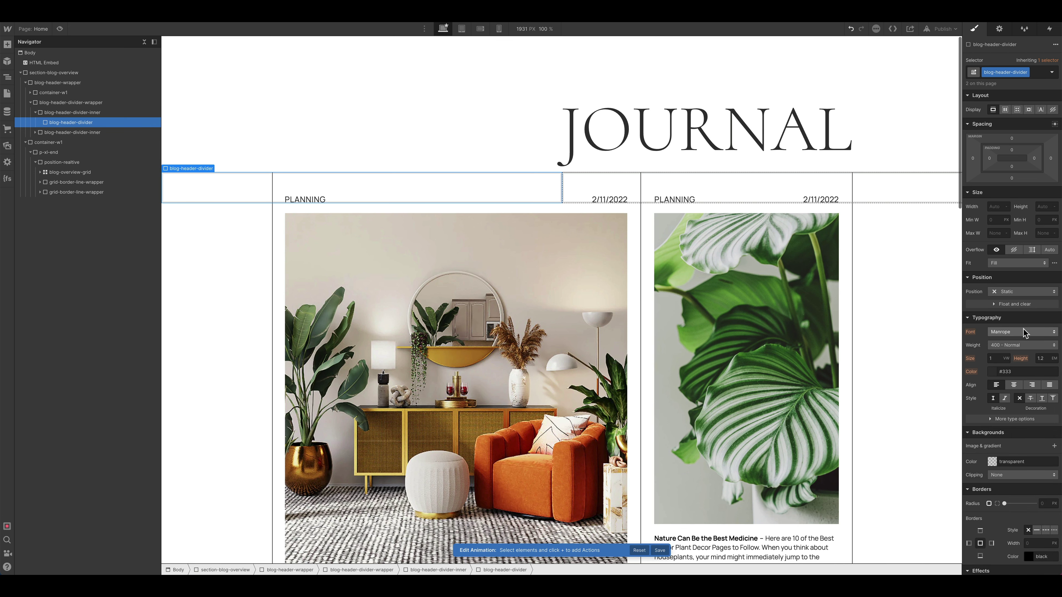
{"action": "left_click", "coordinate": [1014, 292]}
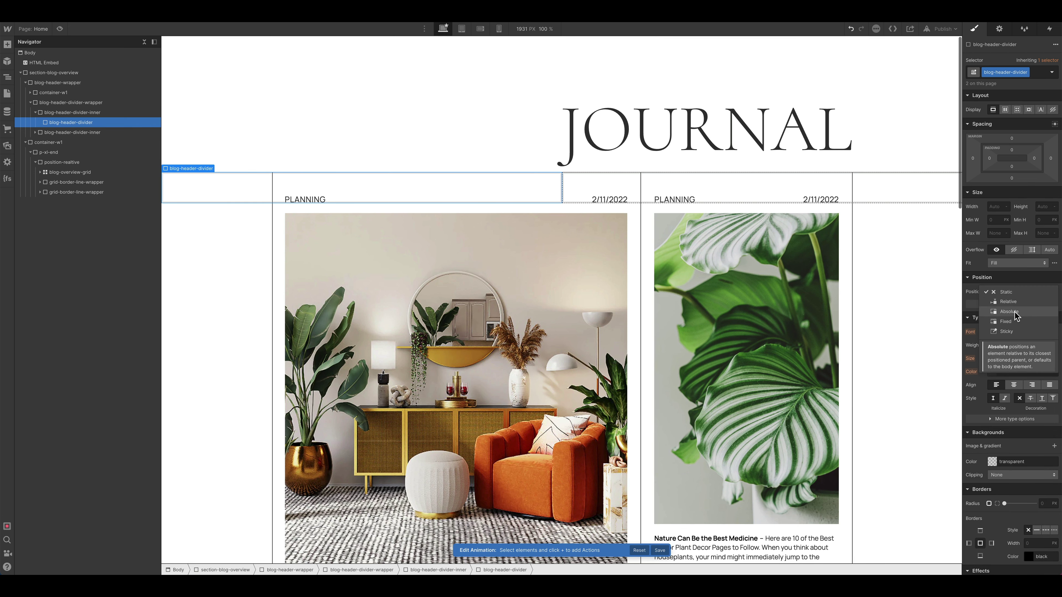
{"action": "left_click", "coordinate": [1014, 311]}
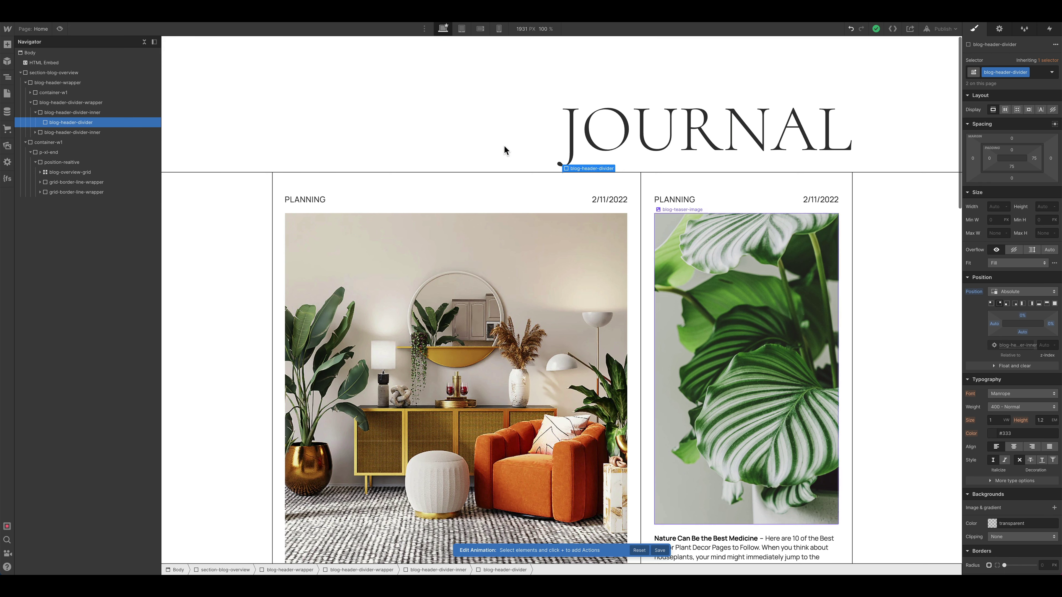
{"action": "left_click", "coordinate": [990, 207]}
{"action": "type", "text": "10"}
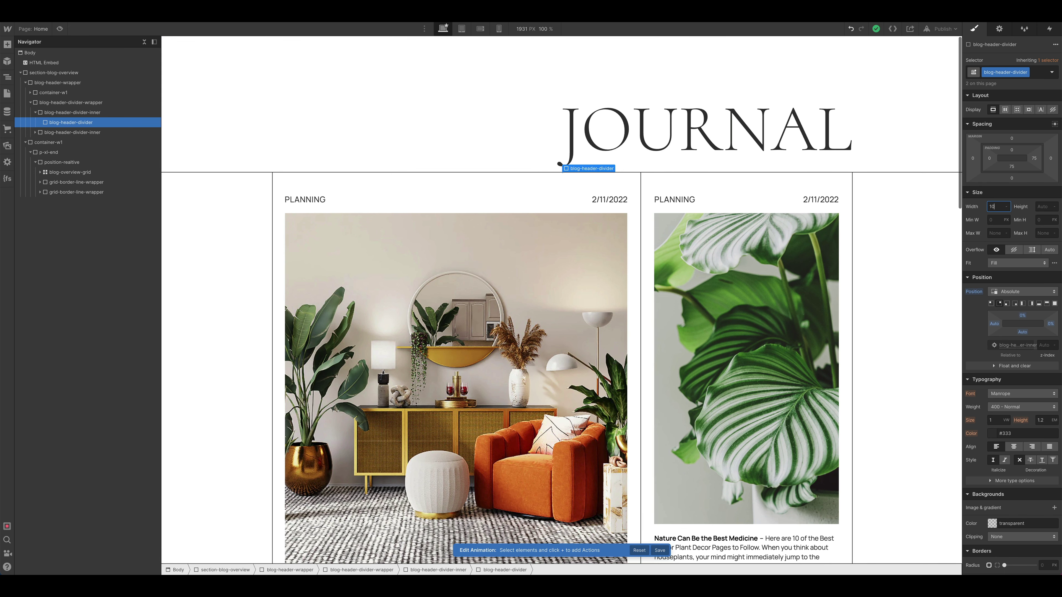
{"action": "type", "text": "0%"}
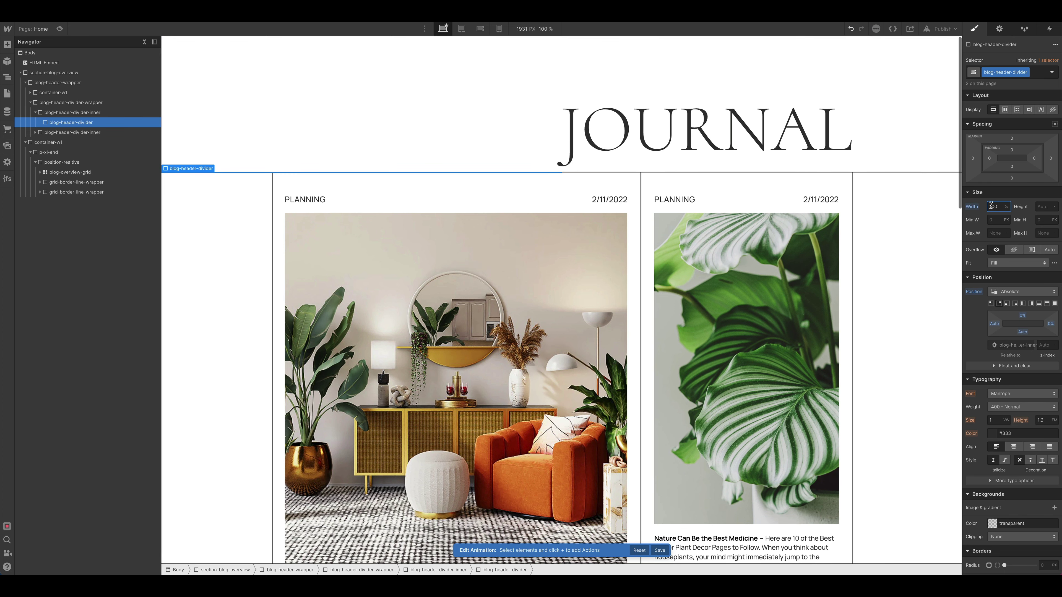
Step: Set the height of blog-header-divider to 1 px and its background color to black
{"action": "left_click", "coordinate": [91, 113]}
{"action": "left_click", "coordinate": [92, 124]}
{"action": "left_click", "coordinate": [1040, 206]}
{"action": "scroll", "coordinate": [1018, 309], "scroll_direction": "down", "scroll_amount": 5}
{"action": "left_click", "coordinate": [997, 304]}
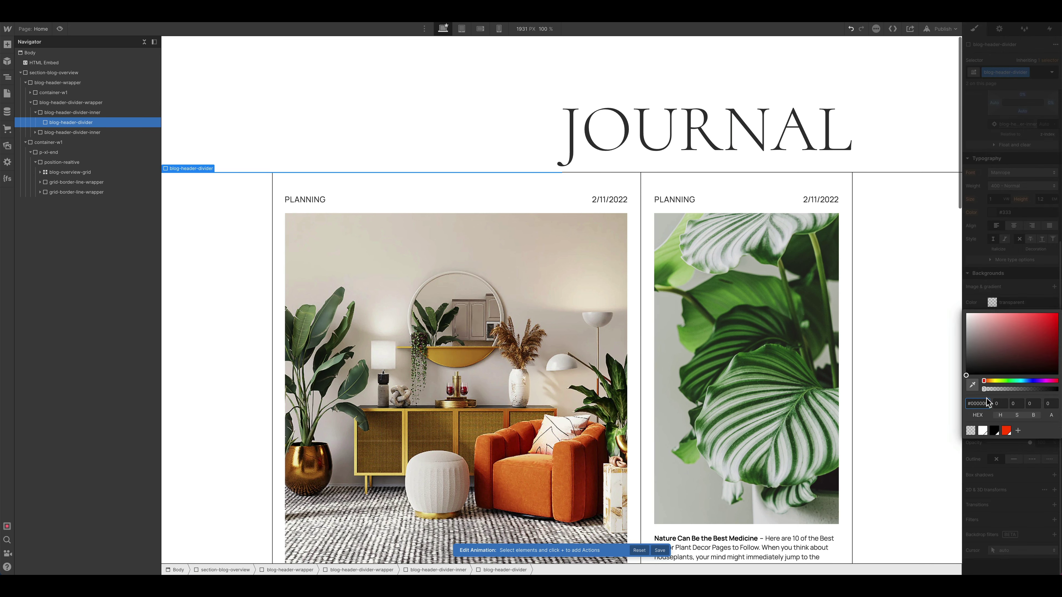
{"action": "left_click", "coordinate": [994, 432]}
{"action": "key", "text": "Escape"}
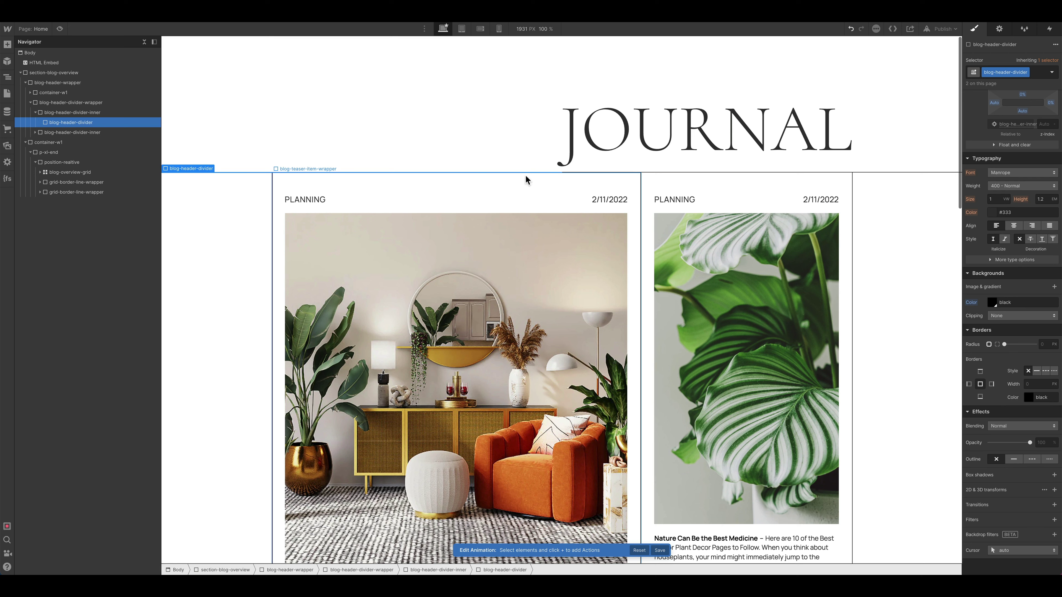
Step: Add the combo class right to the second inner's blog-header-divider and pin it to the top left of its parent
{"action": "left_click", "coordinate": [35, 132]}
{"action": "left_click", "coordinate": [71, 142]}
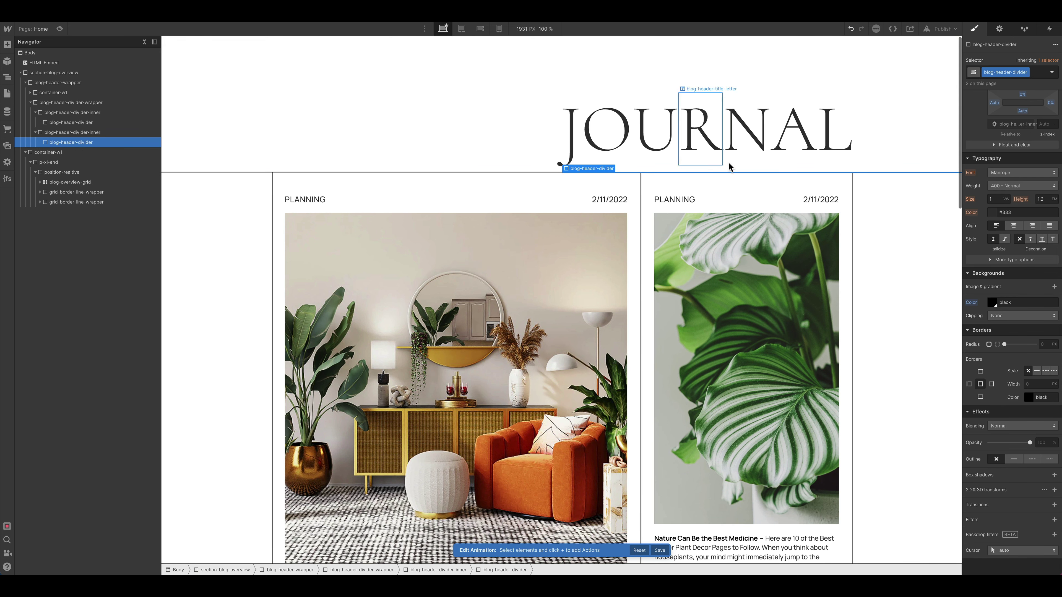
{"action": "scroll", "coordinate": [1012, 293], "scroll_direction": "up", "scroll_amount": 5}
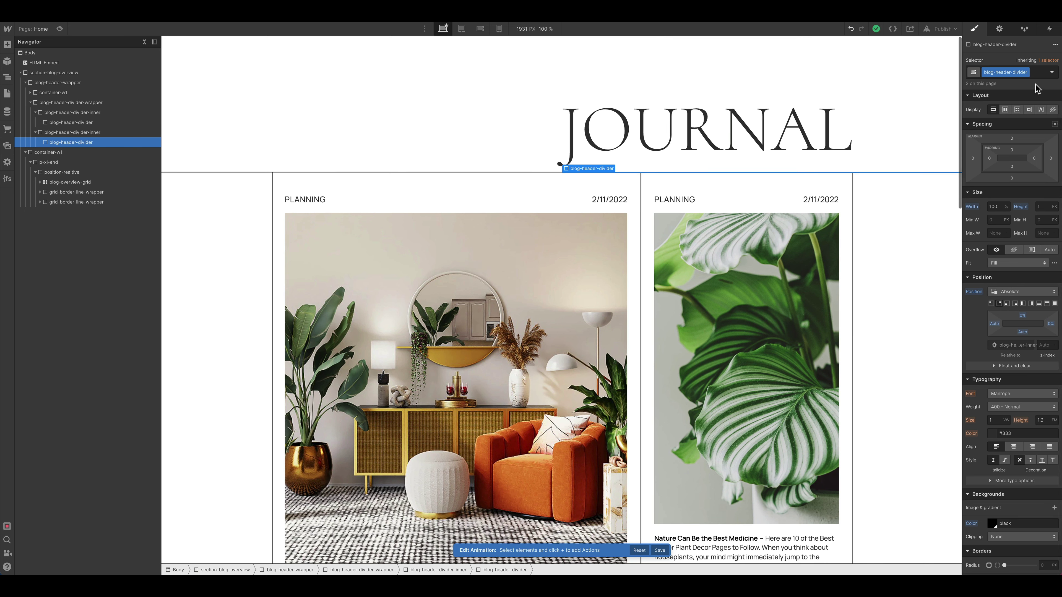
{"action": "left_click", "coordinate": [1036, 73]}
{"action": "type", "text": "right"}
{"action": "key", "text": "Return"}
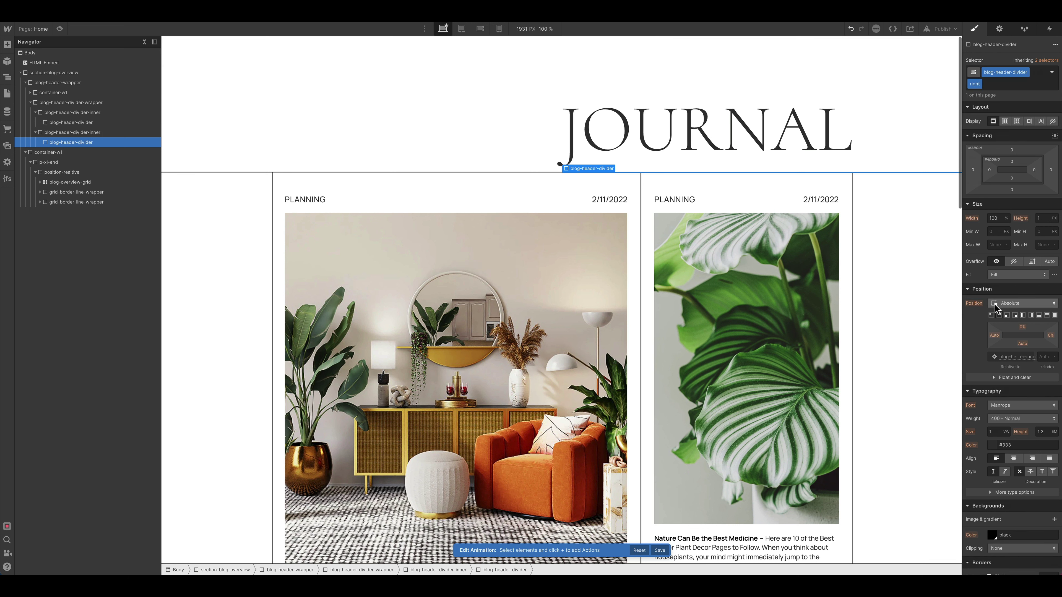
Step: Test how the right divider line grows from its left edge by varying its width, including 50% and 80%
{"action": "left_click", "coordinate": [1001, 218]}
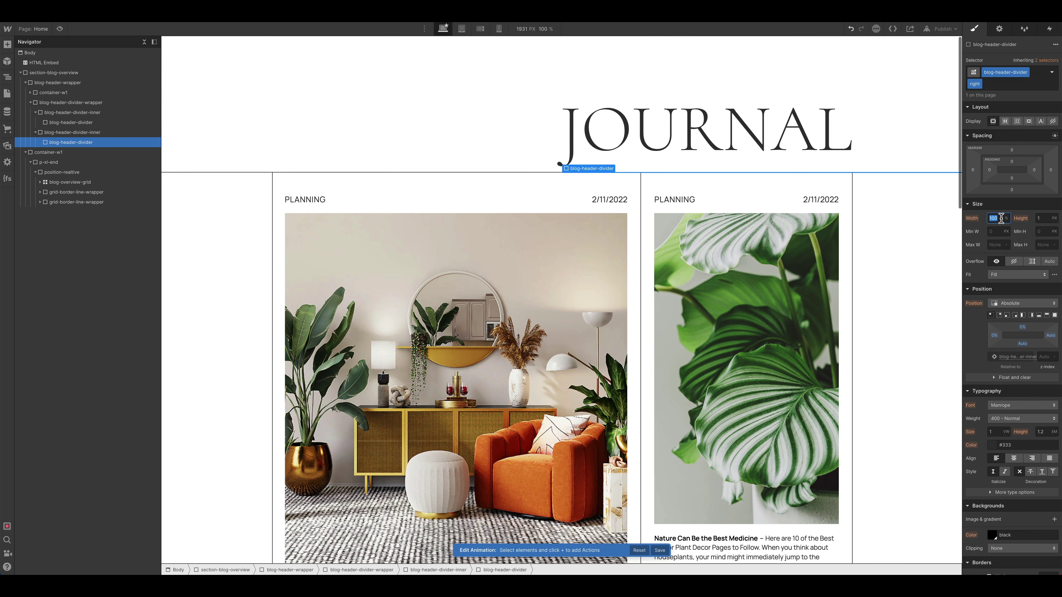
{"action": "type", "text": "50"}
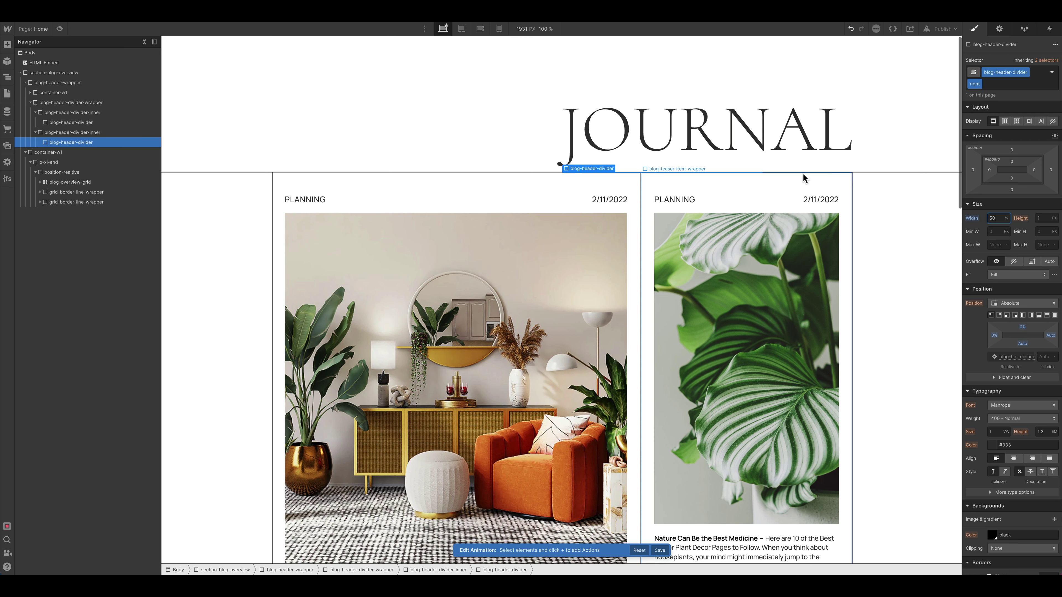
{"action": "key", "text": "BackSpace"}
{"action": "key", "text": "BackSpace"}
{"action": "type", "text": "80"}
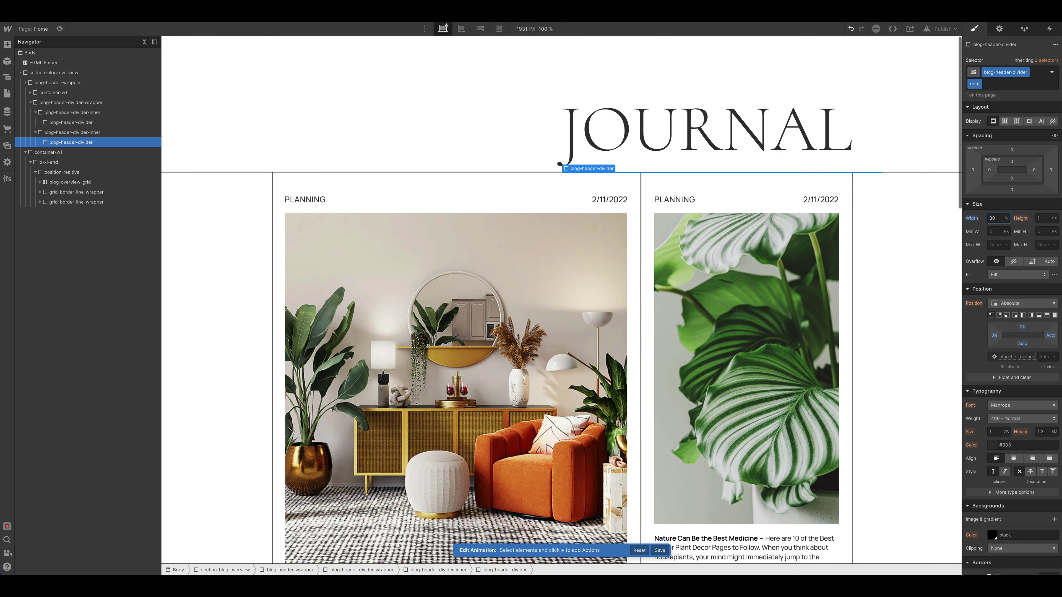
{"action": "key", "text": "shift+Down"}
{"action": "key", "text": "shift+Down"}
{"action": "key", "text": "shift+Up"}
{"action": "key", "text": "shift+Up"}
{"action": "key", "text": "shift+Up"}
{"action": "key", "text": "shift+Up"}
{"action": "key", "text": "shift+Up"}
{"action": "key", "text": "shift+Up"}
Step: Add a page load trigger that starts a new timed animation named Blog Overview Grid Animation when the page starts loading
{"action": "left_click", "coordinate": [204, 174]}
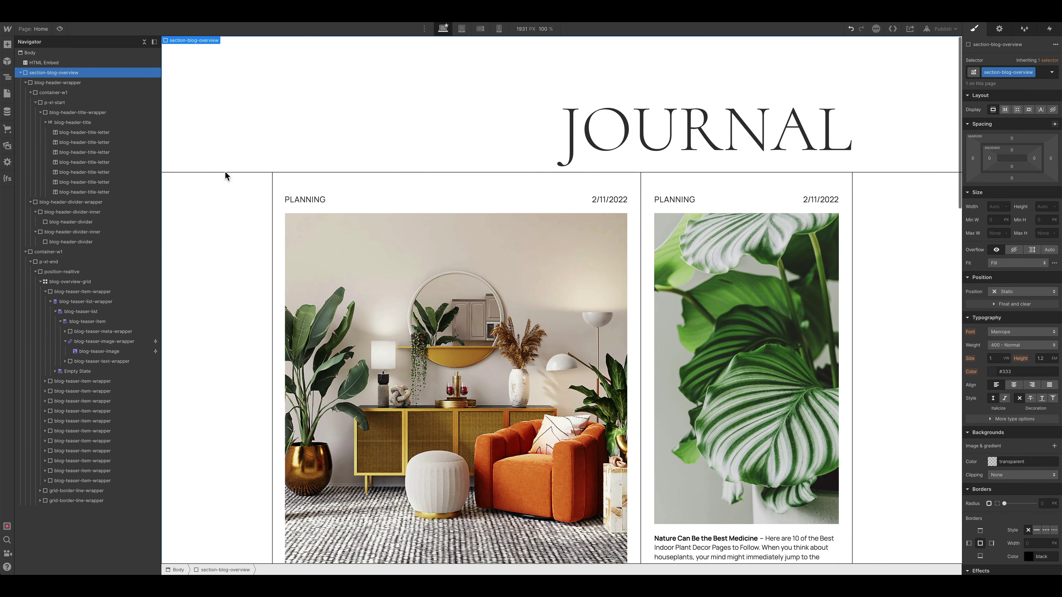
{"action": "left_click", "coordinate": [1050, 29]}
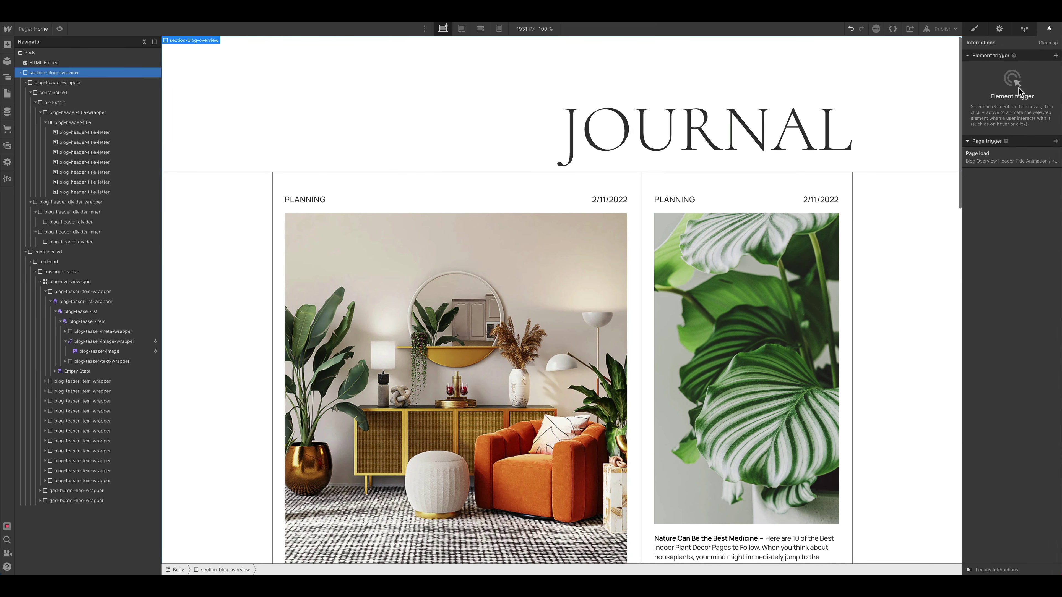
{"action": "left_click", "coordinate": [1056, 141]}
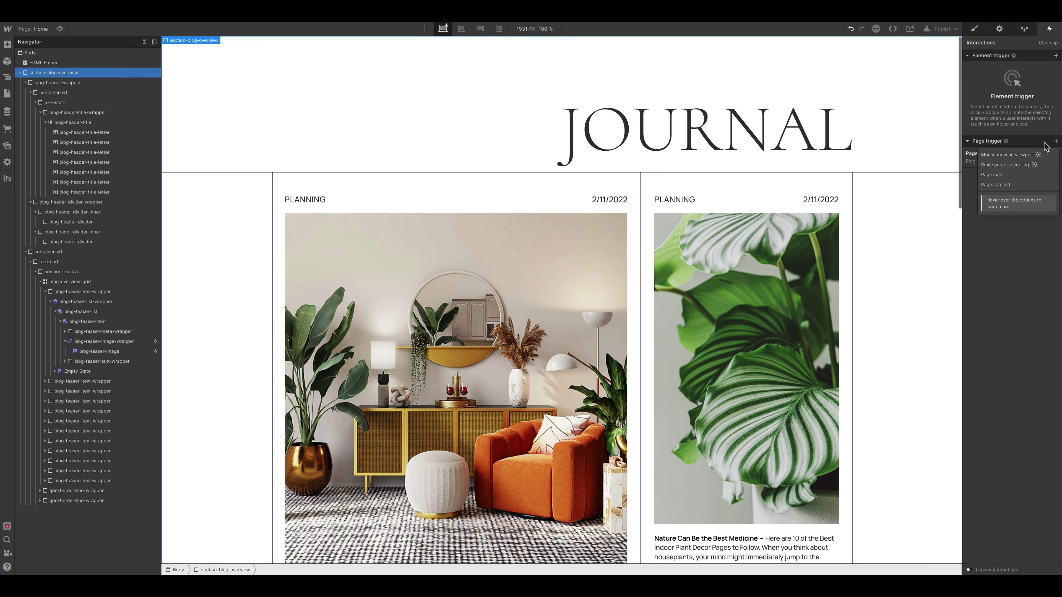
{"action": "left_click", "coordinate": [1003, 174]}
{"action": "left_click", "coordinate": [1008, 100]}
{"action": "left_click", "coordinate": [1010, 120]}
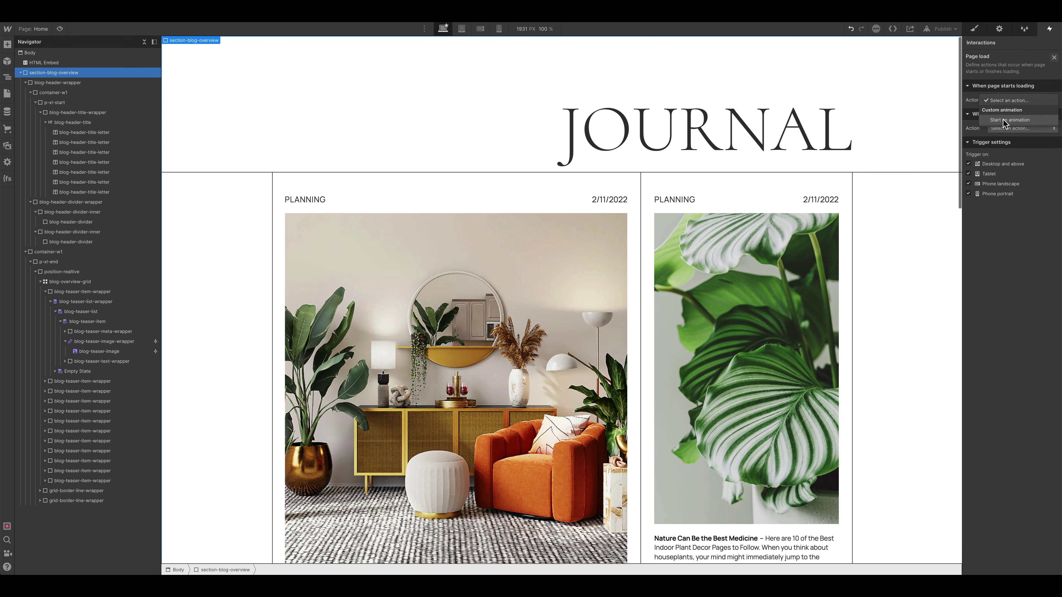
{"action": "left_click", "coordinate": [1052, 116]}
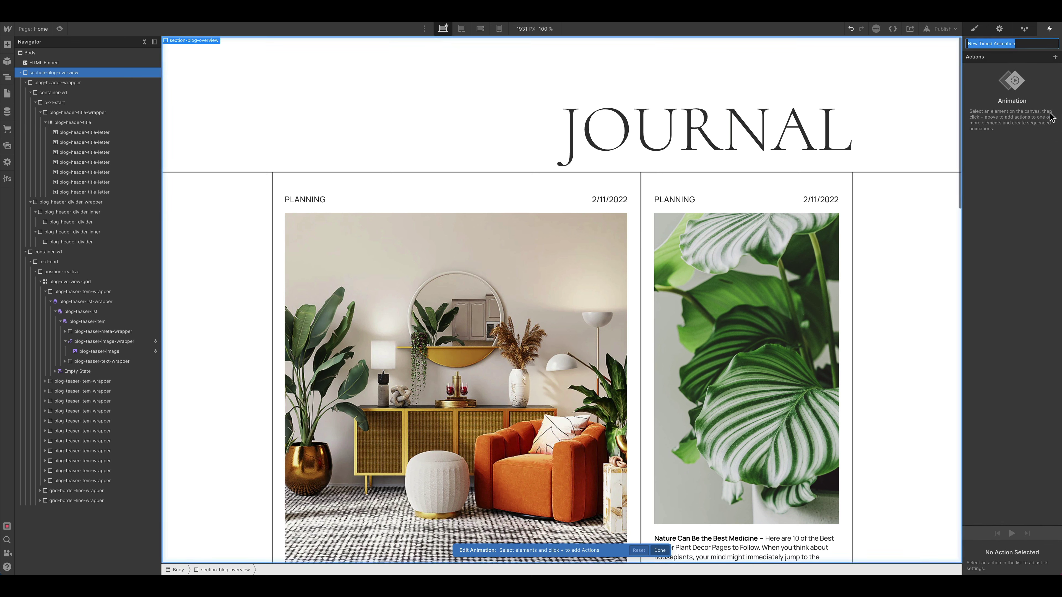
{"action": "type", "text": "Blog Overvi"}
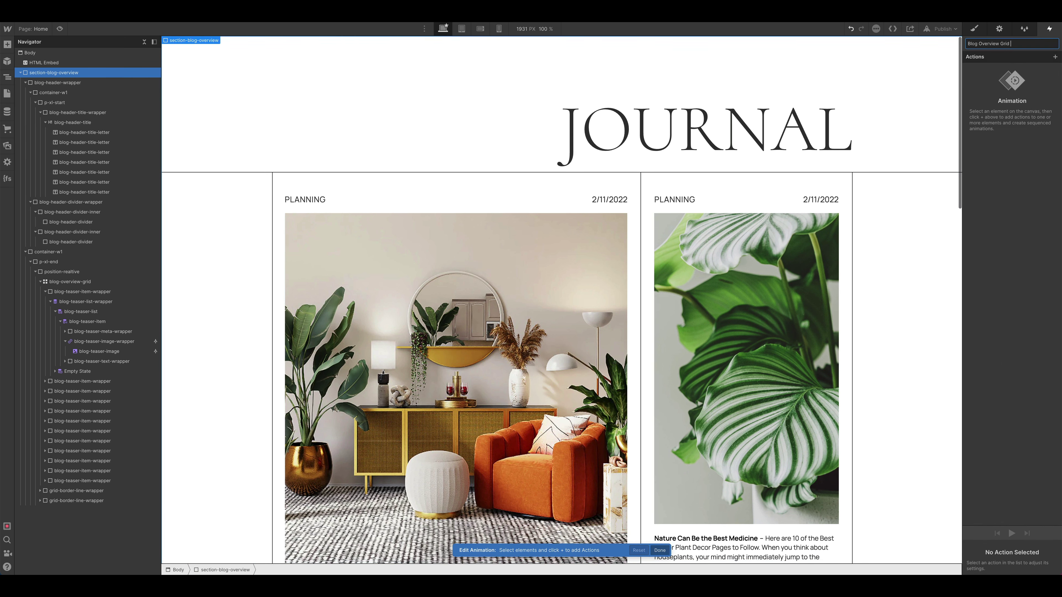
{"action": "key", "text": "Return"}
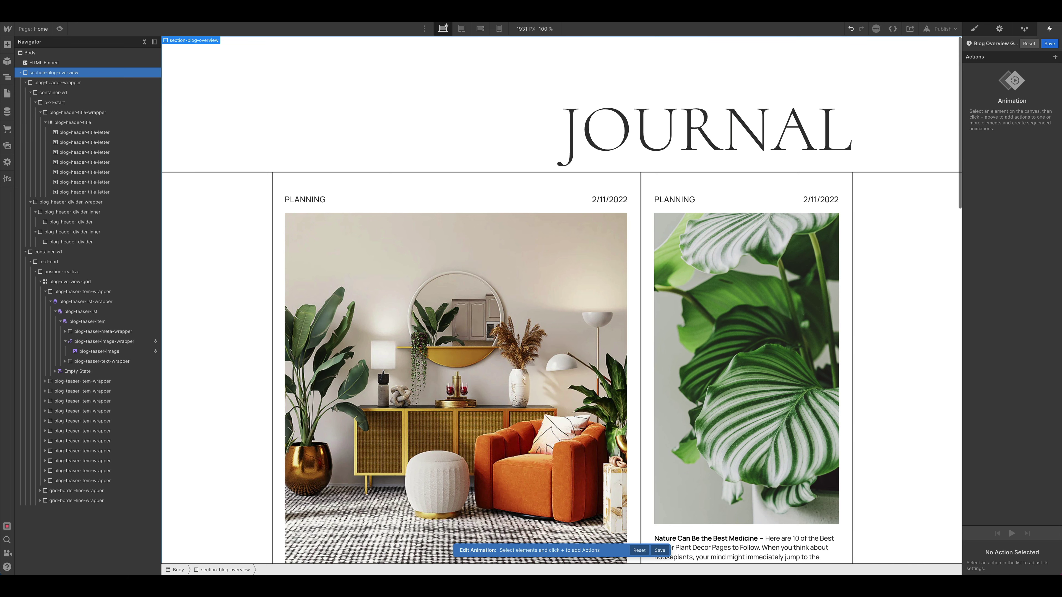
Step: Add a Size action for the left blog-header-divider and make it affect all elements with that class
{"action": "left_click", "coordinate": [211, 172]}
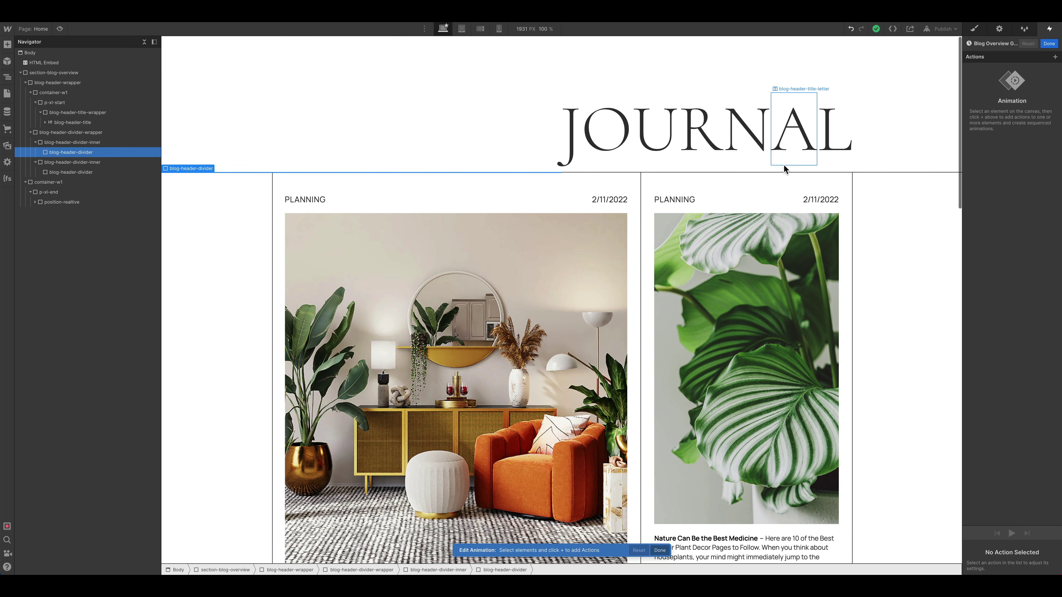
{"action": "left_click", "coordinate": [1054, 59]}
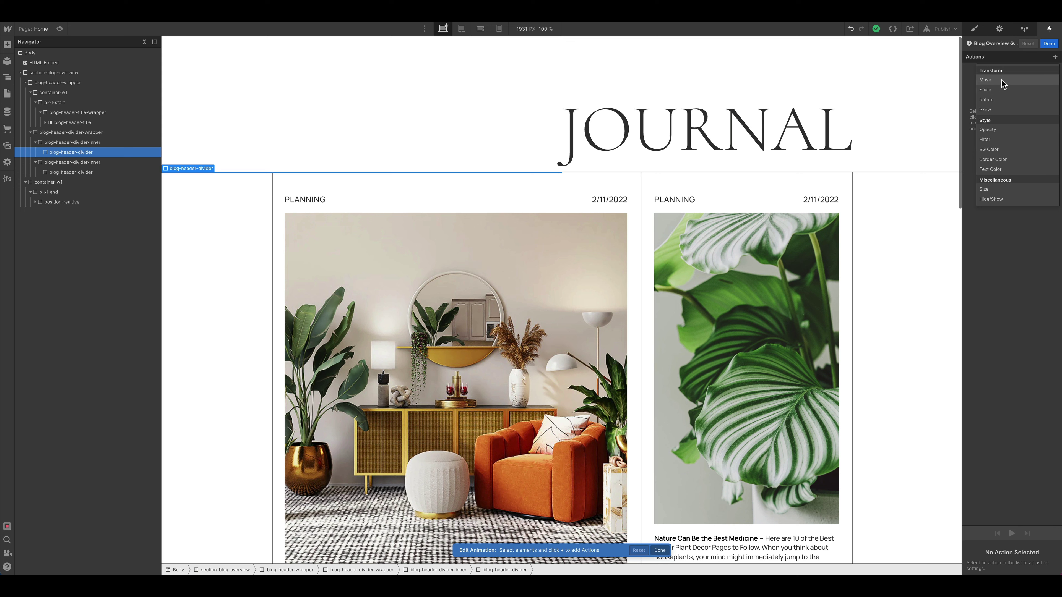
{"action": "left_click", "coordinate": [1000, 189]}
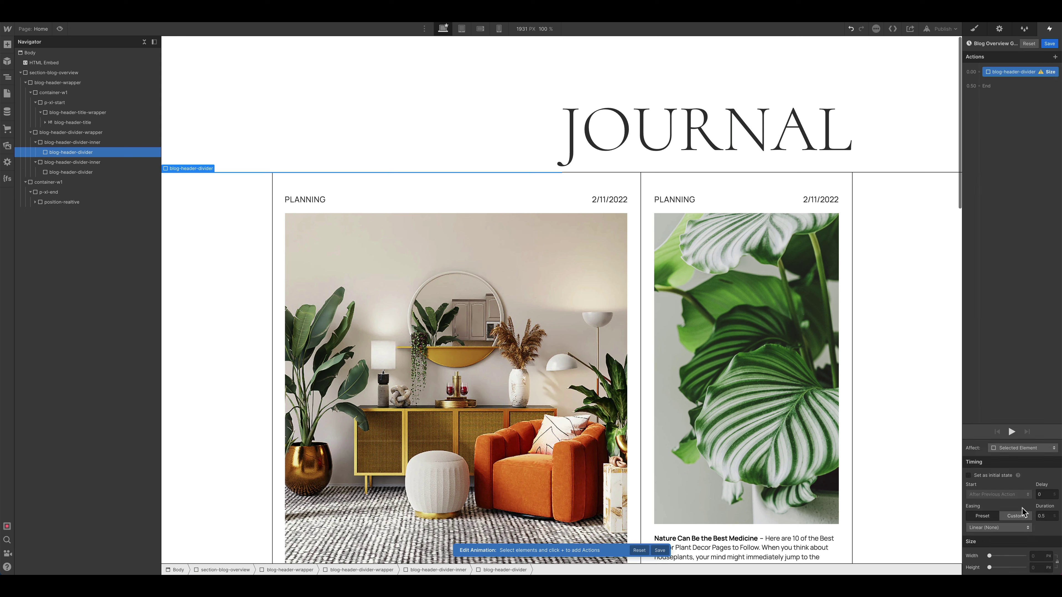
{"action": "left_click", "coordinate": [1021, 448]}
{"action": "left_click", "coordinate": [1013, 438]}
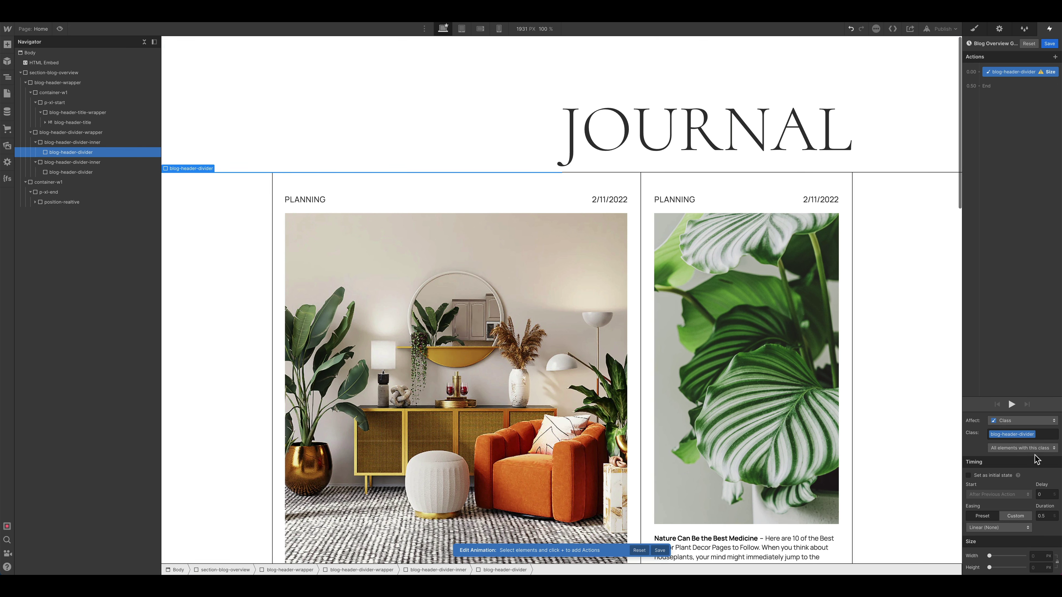
Step: Set the divider's Size action to 0% width and 1 px height as its initial state
{"action": "left_click", "coordinate": [1034, 553]}
{"action": "type", "text": "0%"}
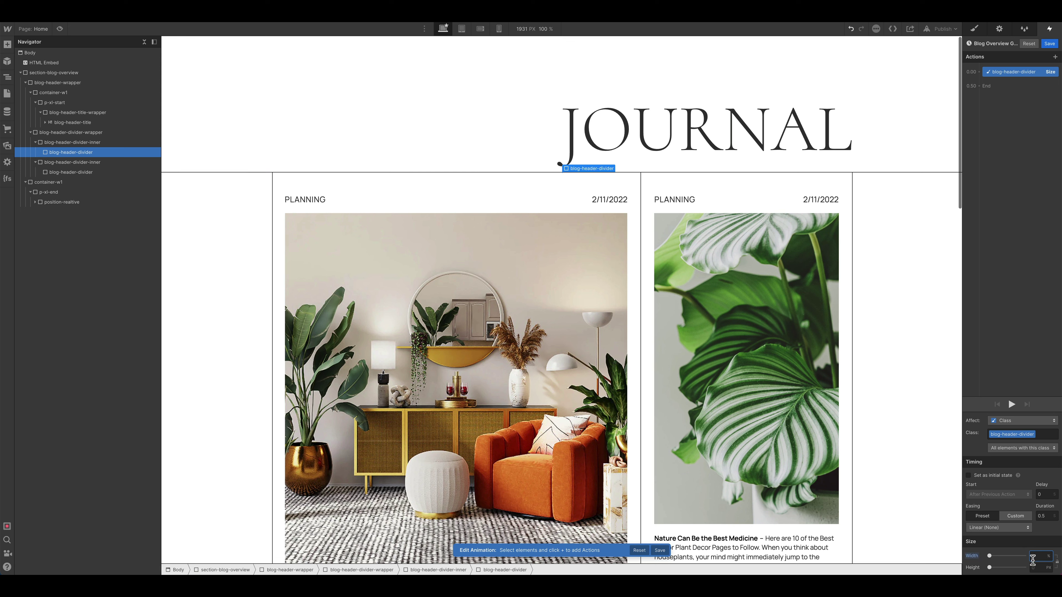
{"action": "left_click", "coordinate": [1034, 568]}
{"action": "left_click", "coordinate": [989, 476]}
Step: Duplicate the divider's Size action after the initial state with 100% width, 2 s duration and Ease easing, preview it and save the animation
{"action": "left_click_drag", "start_coordinate": [1008, 72], "coordinate": [1010, 97]}
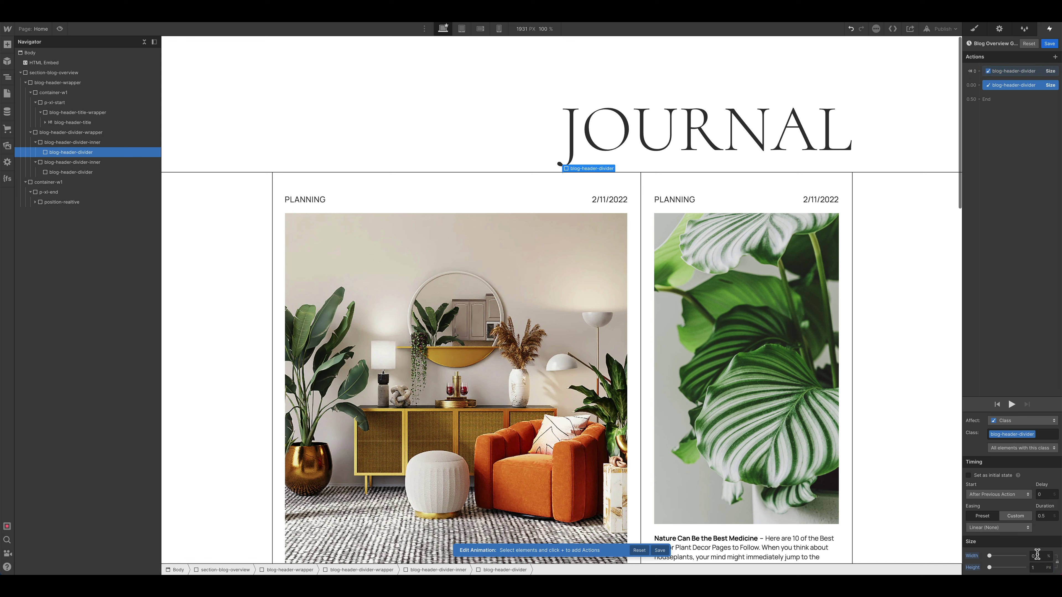
{"action": "key", "text": "Return"}
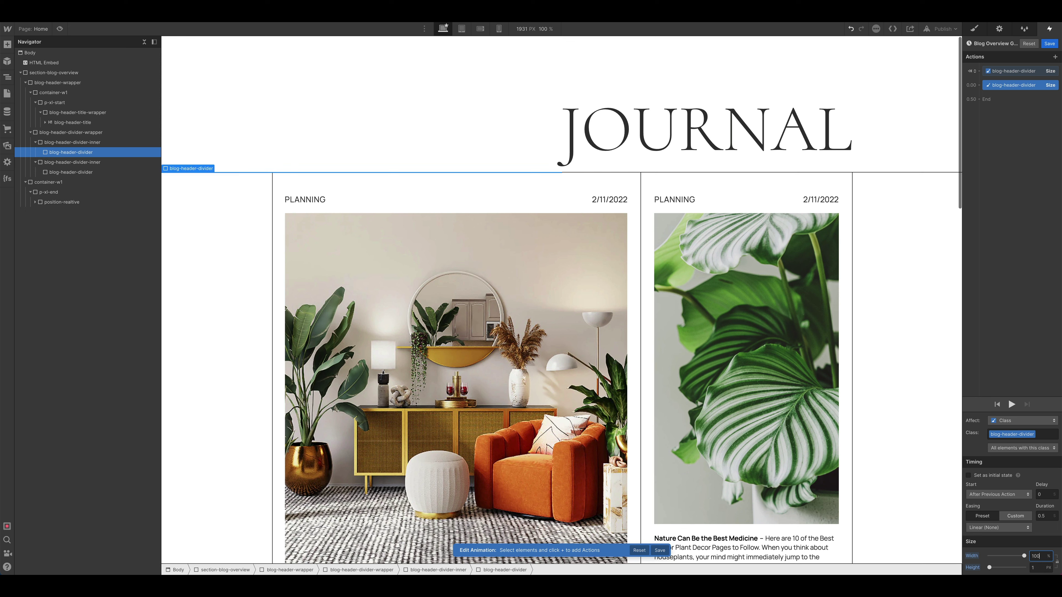
{"action": "left_click", "coordinate": [1045, 517]}
{"action": "left_click", "coordinate": [1012, 528]}
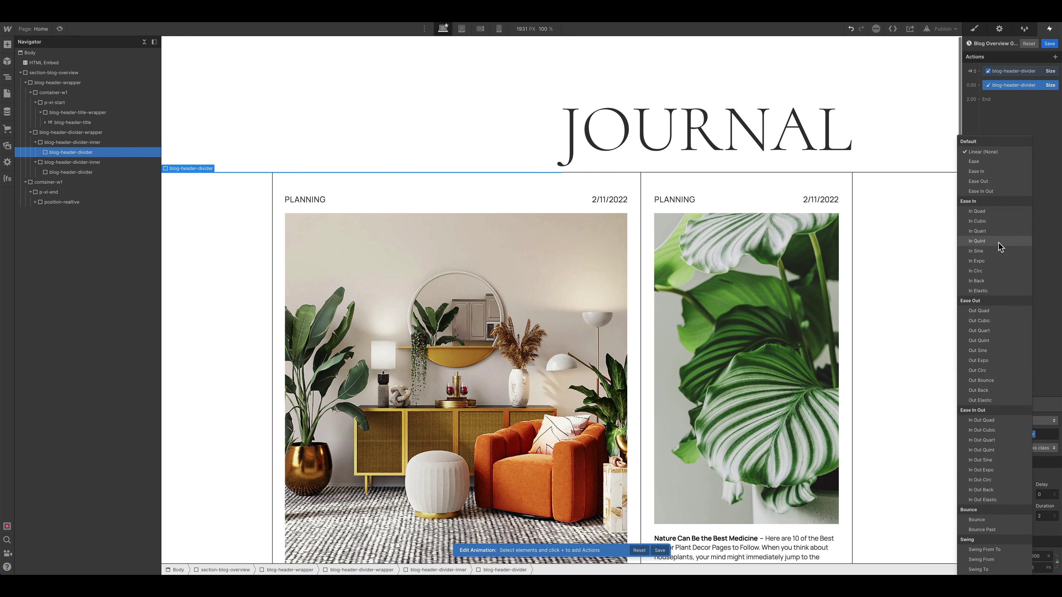
{"action": "left_click", "coordinate": [983, 161]}
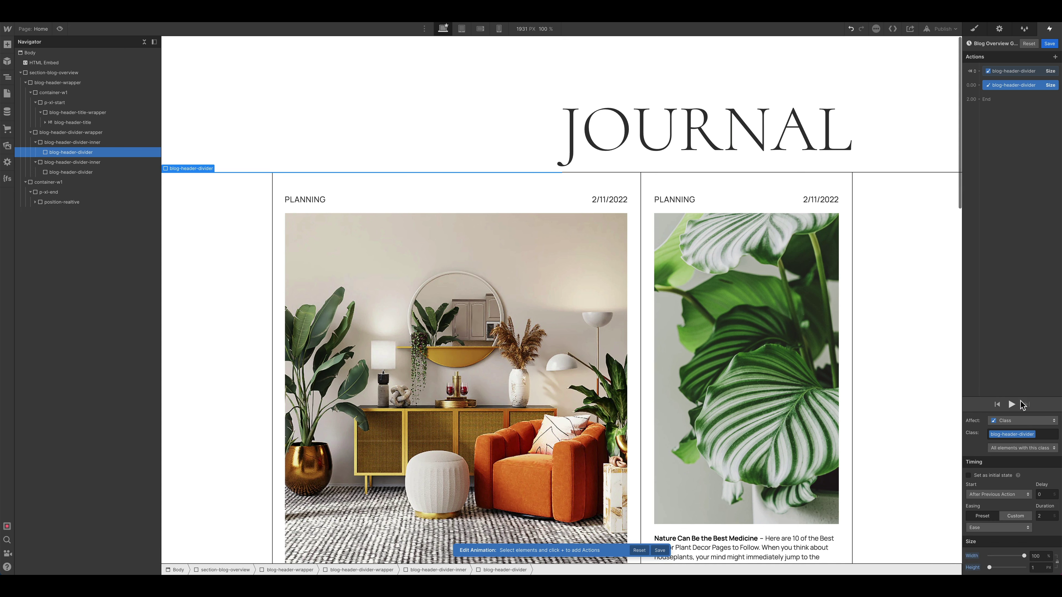
{"action": "left_click", "coordinate": [1012, 404]}
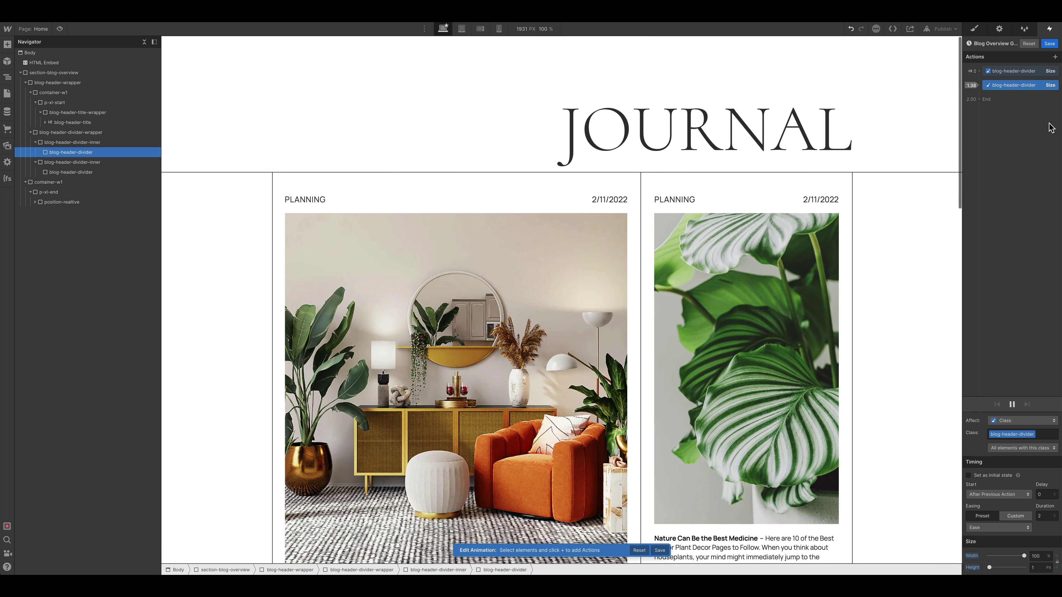
{"action": "left_click", "coordinate": [1033, 72]}
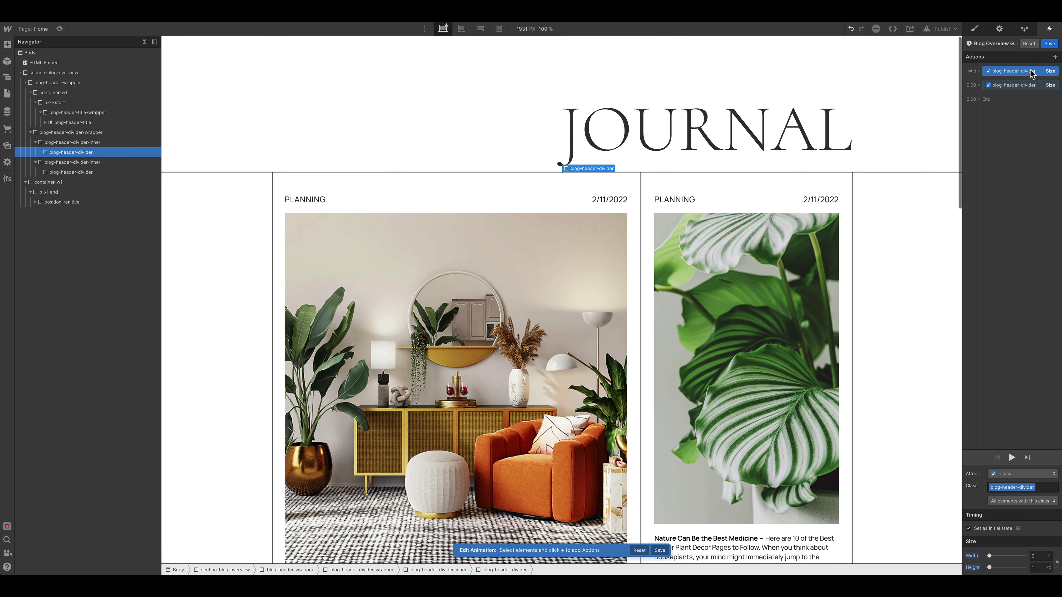
{"action": "left_click", "coordinate": [1049, 44]}
Step: Remove the black background color from blog-header-divider-wrapper
{"action": "left_click", "coordinate": [75, 112]}
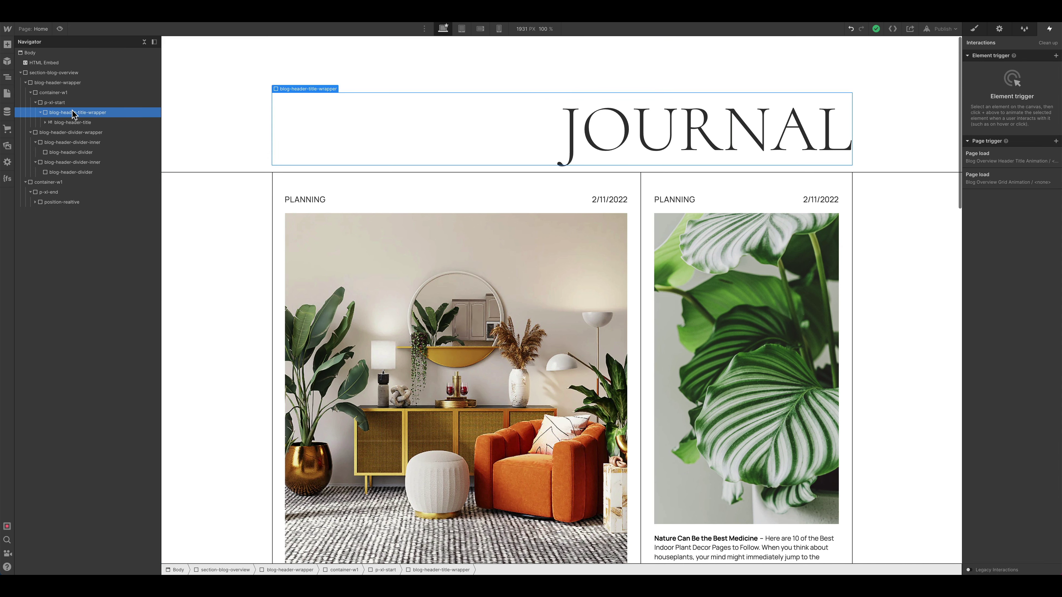
{"action": "left_click", "coordinate": [53, 131]}
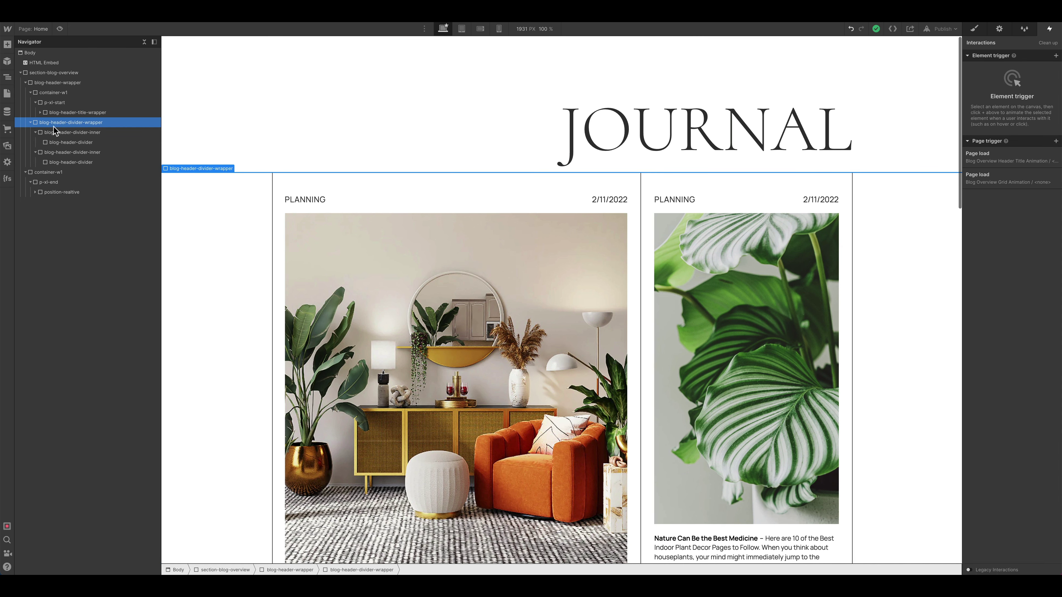
{"action": "left_click", "coordinate": [36, 132]}
{"action": "key", "text": "s"}
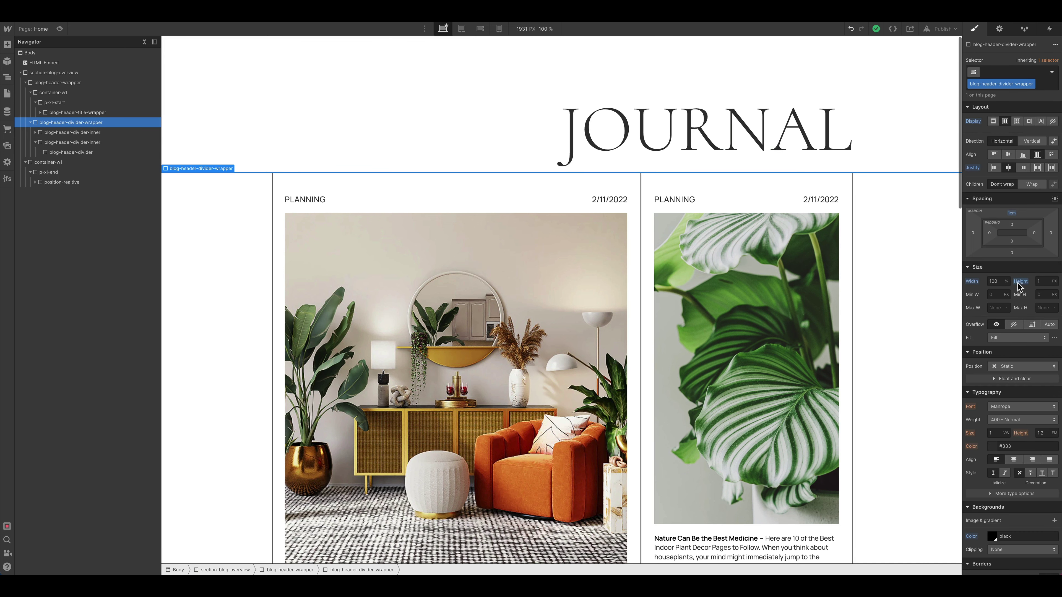
{"action": "scroll", "coordinate": [1018, 287], "scroll_direction": "down", "scroll_amount": 5}
{"action": "left_click", "coordinate": [976, 306], "text": "alt"}
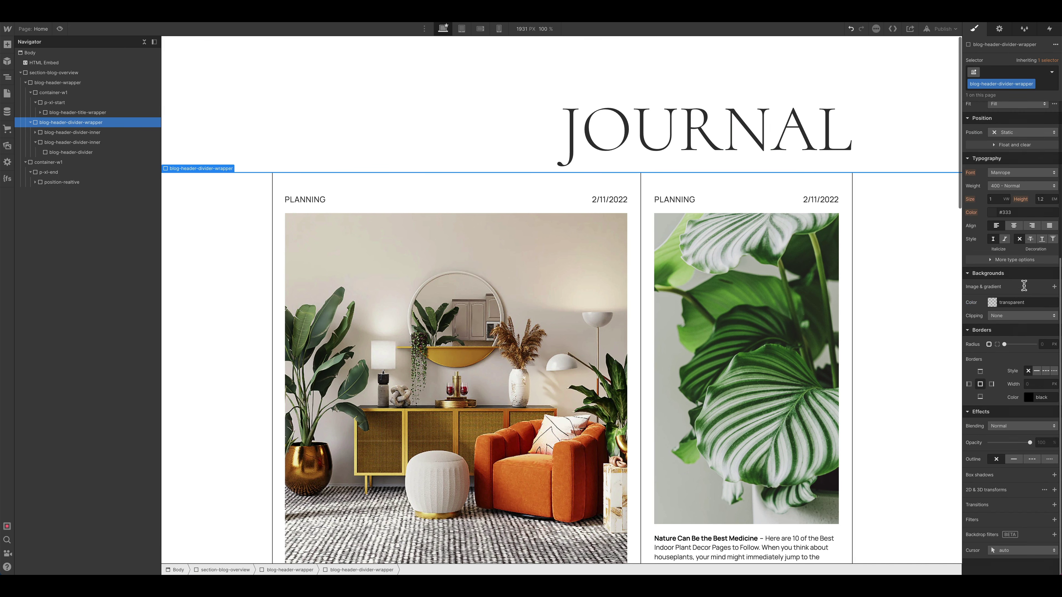
Step: Reopen Blog Overview Grid Animation for editing and preview how the header divider lines animate on page load
{"action": "left_click", "coordinate": [1050, 30]}
{"action": "left_click", "coordinate": [1016, 175]}
{"action": "left_click", "coordinate": [1015, 143]}
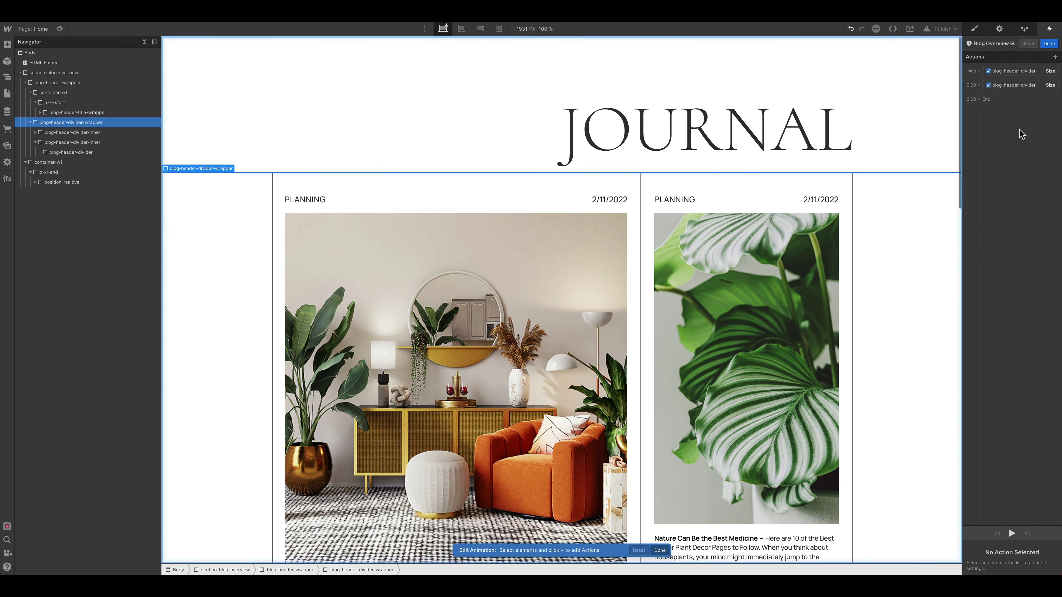
{"action": "left_click", "coordinate": [60, 28]}
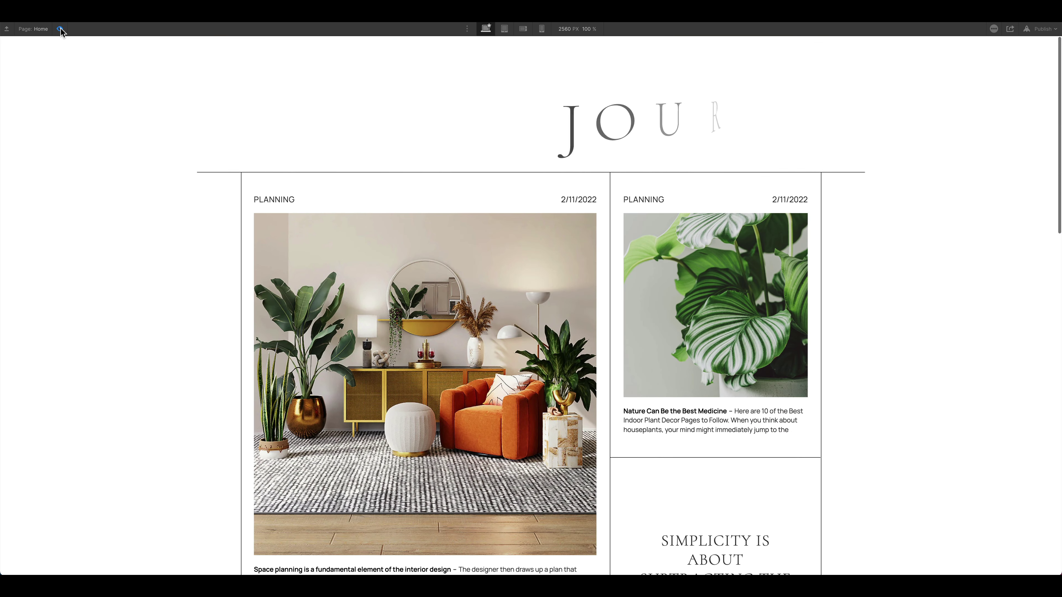
{"action": "left_click", "coordinate": [61, 29]}
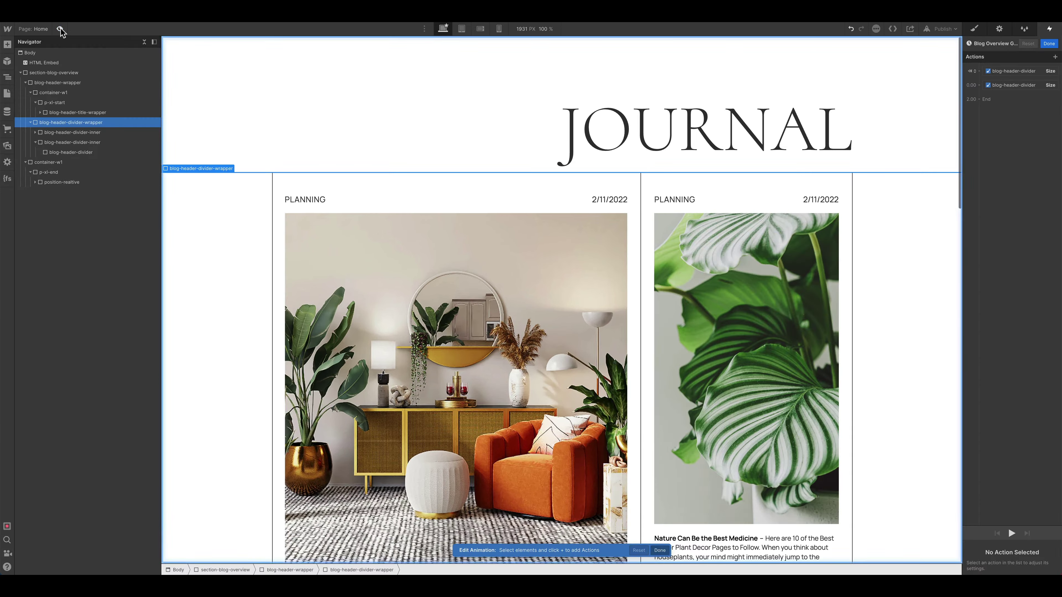
{"action": "left_click", "coordinate": [60, 28]}
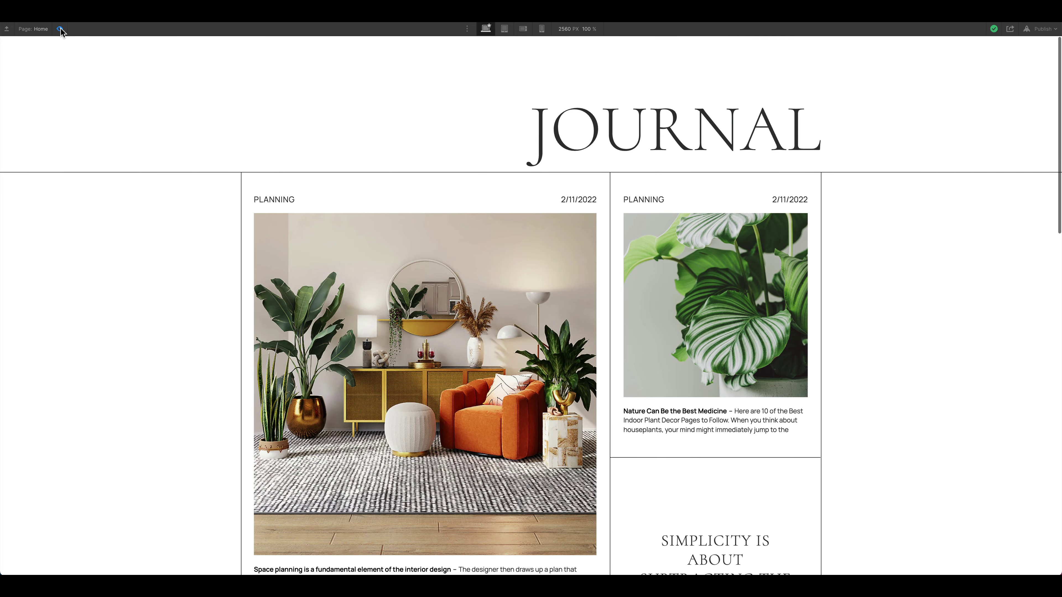
{"action": "left_click", "coordinate": [61, 28]}
{"action": "left_click", "coordinate": [60, 29]}
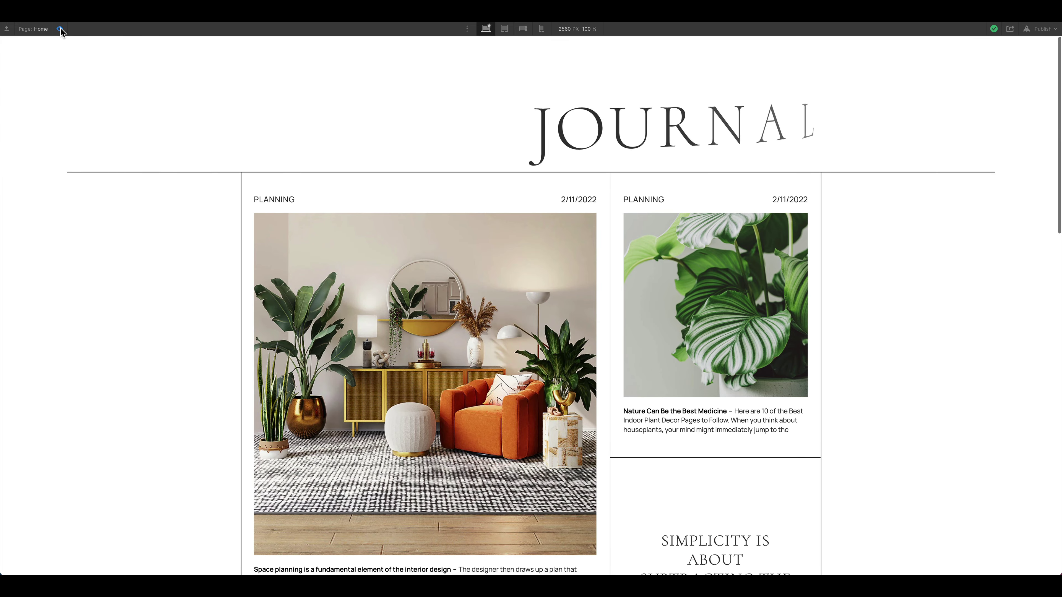
{"action": "left_click", "coordinate": [60, 28]}
Step: Add an Opacity action for the blog-header-divider class with 0% opacity as its initial state
{"action": "left_click", "coordinate": [980, 72]}
{"action": "left_click", "coordinate": [982, 78]}
{"action": "left_click", "coordinate": [1003, 145]}
{"action": "left_click_drag", "start_coordinate": [1006, 87], "coordinate": [1034, 525]}
{"action": "left_click", "coordinate": [1045, 568]}
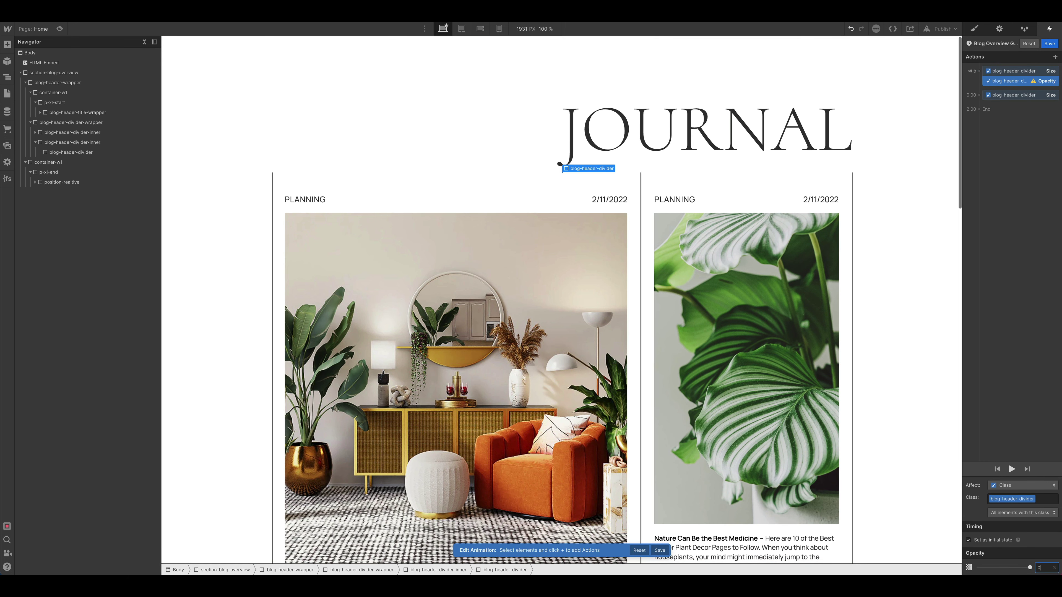
Step: Duplicate the divider's Opacity action alongside the growing Size action with 100% opacity, 1 s duration and Ease easing, and preview the animation
{"action": "left_click_drag", "start_coordinate": [1014, 85], "coordinate": [1008, 111]}
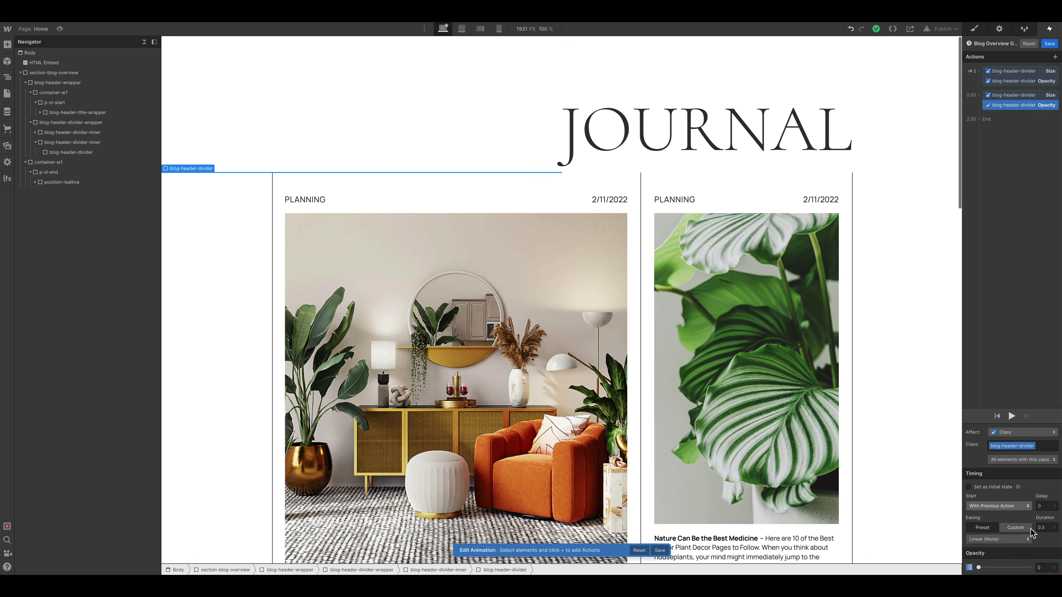
{"action": "left_click", "coordinate": [1045, 568]}
{"action": "type", "text": "100"}
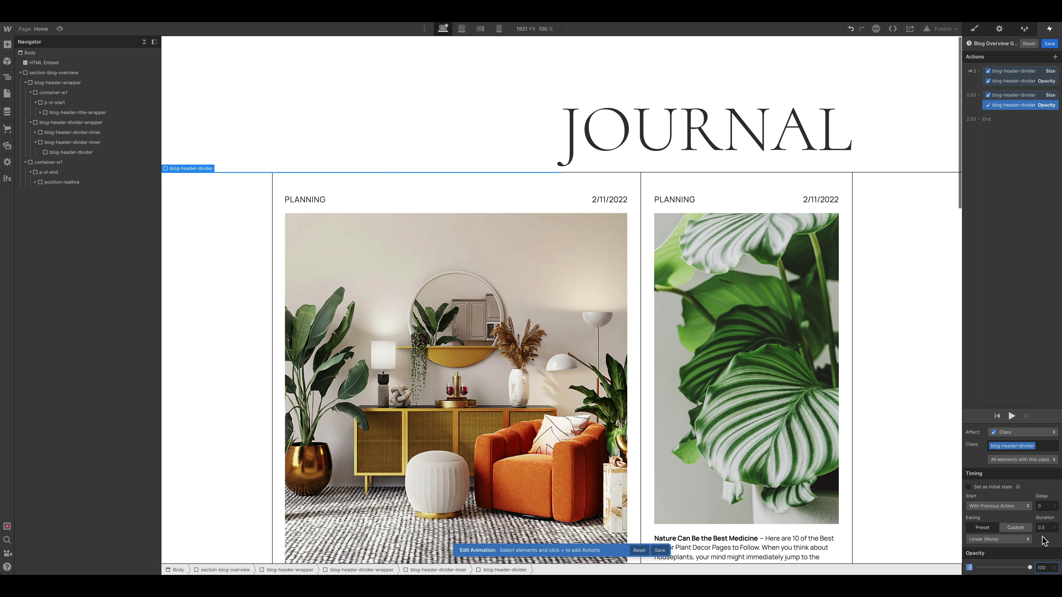
{"action": "left_click", "coordinate": [1045, 527]}
{"action": "type", "text": "1"}
{"action": "left_click", "coordinate": [1023, 539]}
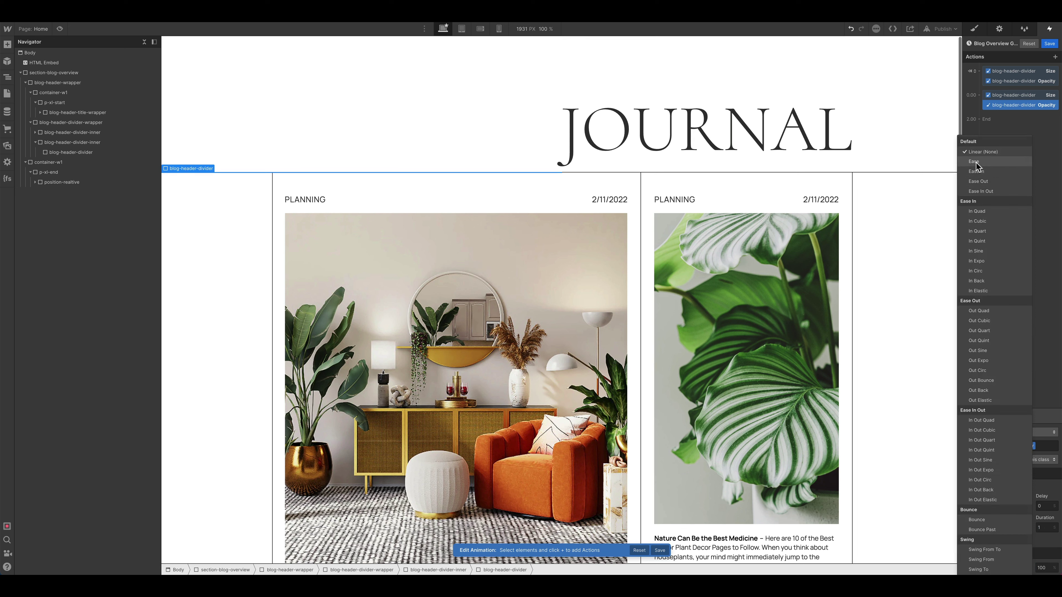
{"action": "left_click", "coordinate": [995, 162]}
{"action": "left_click", "coordinate": [1014, 415]}
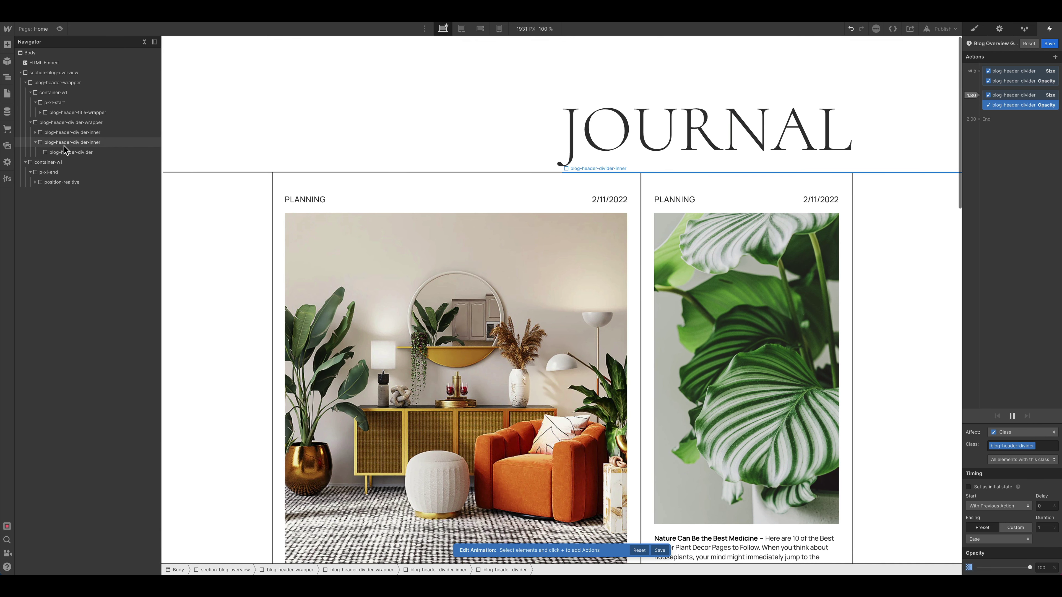
Step: Add a Size action for grid-border-line to the initial-state group, placed after the blog-header-divider Opacity action
{"action": "left_click", "coordinate": [273, 248]}
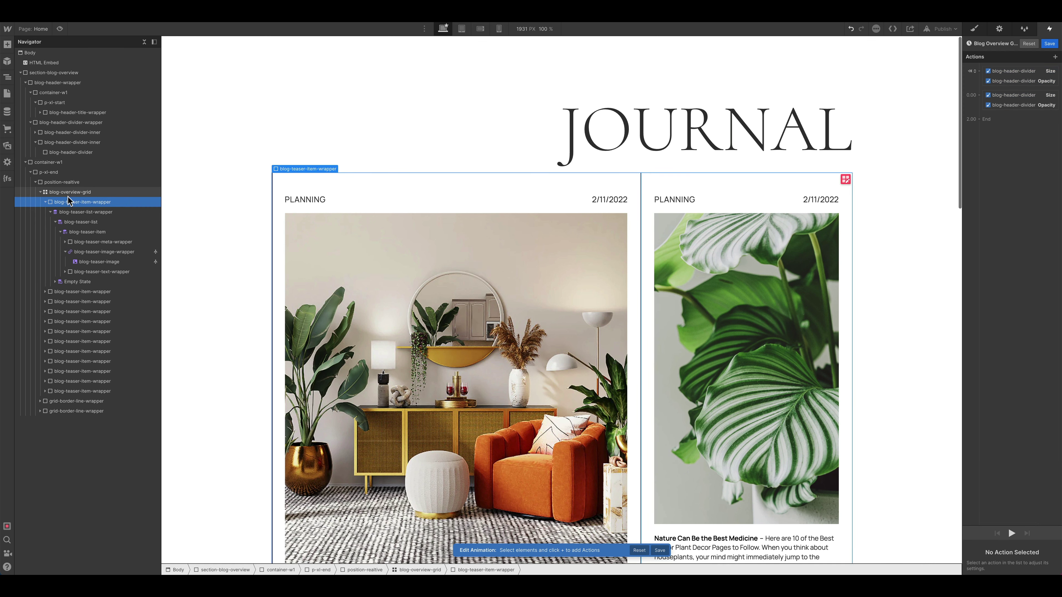
{"action": "left_click", "coordinate": [41, 192]}
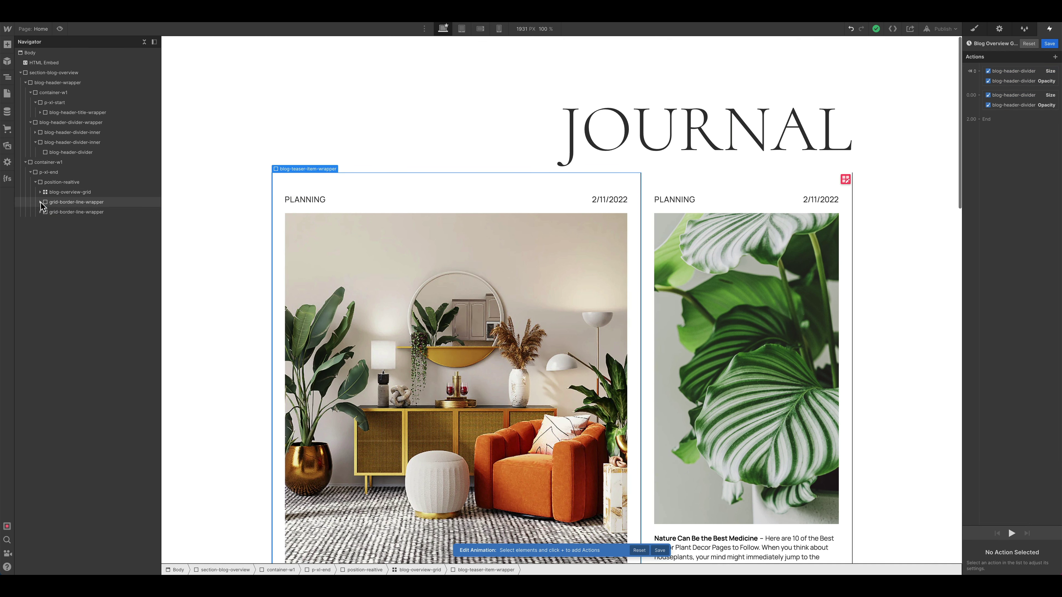
{"action": "left_click", "coordinate": [41, 202]}
{"action": "left_click", "coordinate": [49, 213]}
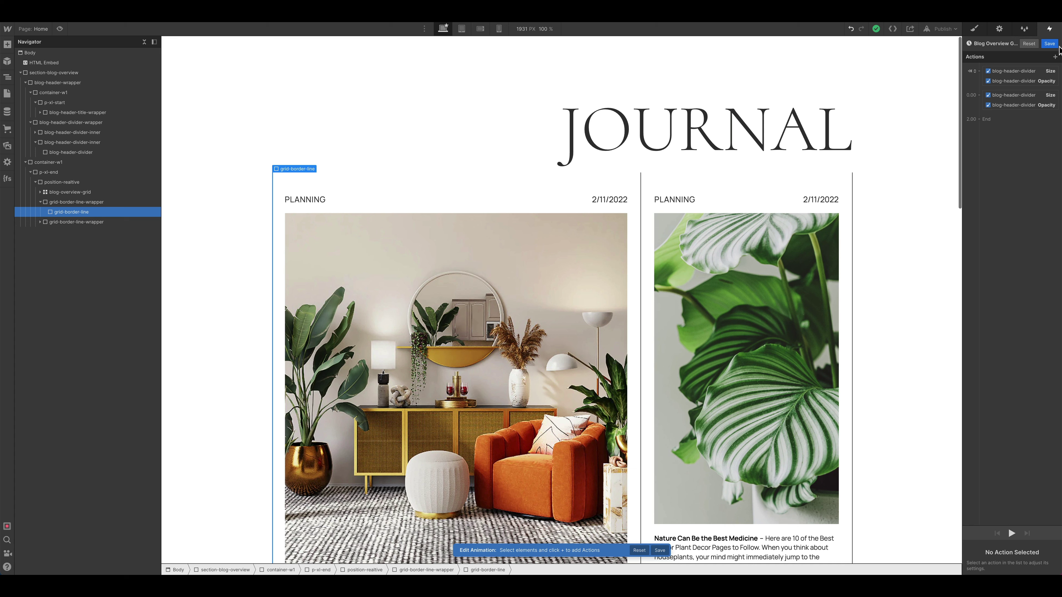
{"action": "left_click", "coordinate": [980, 71]}
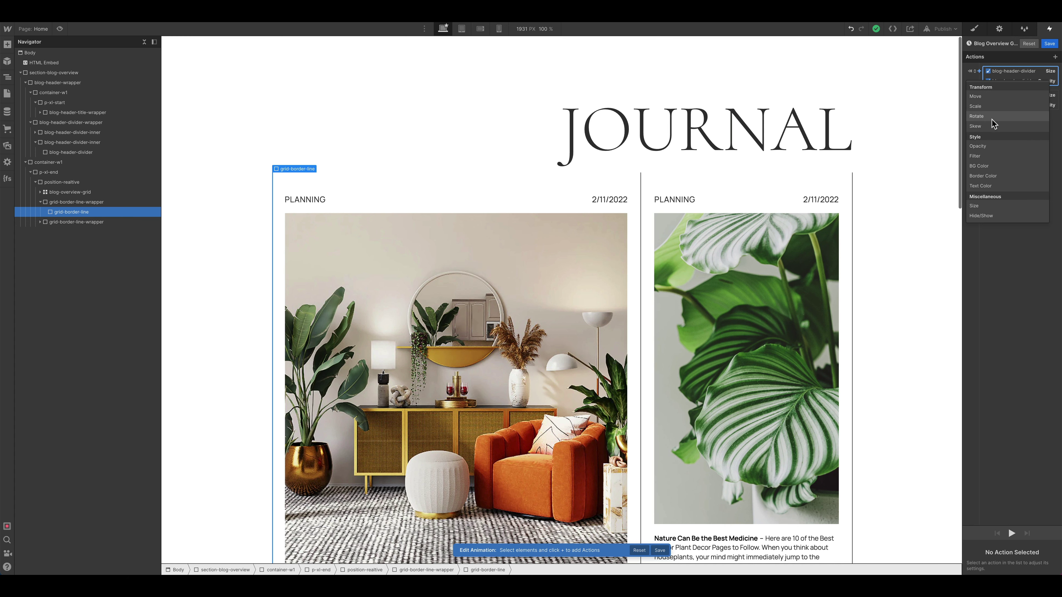
{"action": "left_click", "coordinate": [990, 204]}
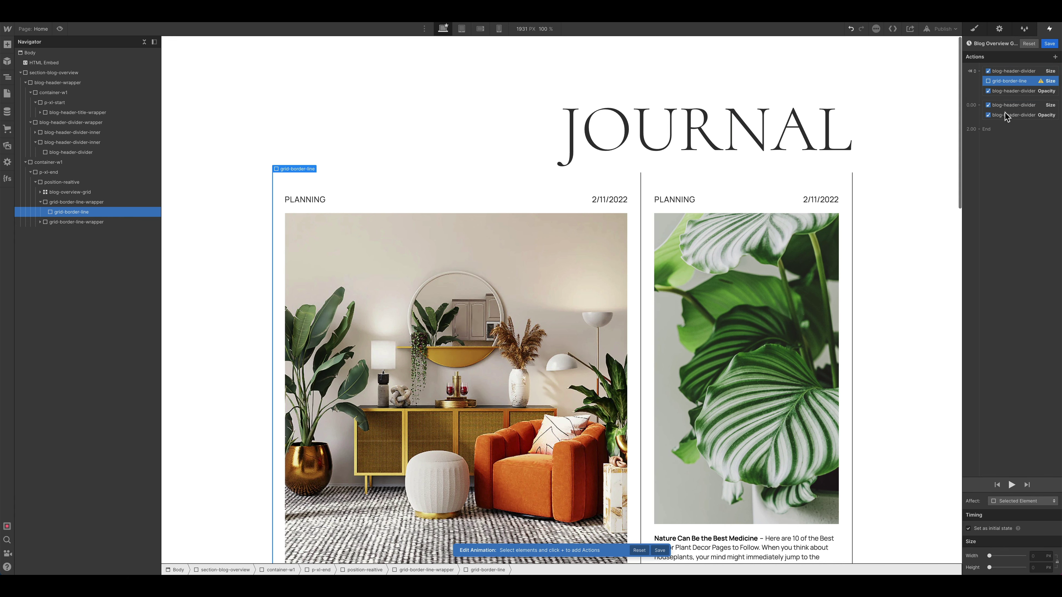
{"action": "left_click_drag", "start_coordinate": [1008, 80], "coordinate": [1008, 91]}
Step: Apply the new Size action to the grid-border-line class, with 1 px width and 0% height as its initial state
{"action": "left_click", "coordinate": [1030, 501]}
{"action": "left_click", "coordinate": [1029, 491]}
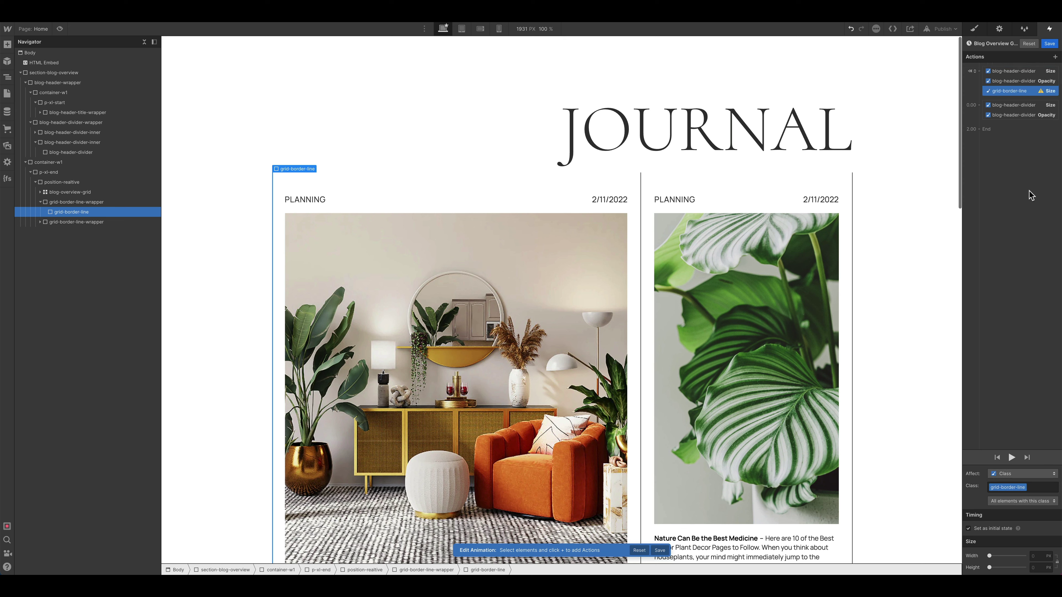
{"action": "left_click", "coordinate": [1036, 557]}
{"action": "left_click", "coordinate": [1034, 567]}
{"action": "type", "text": "0%"}
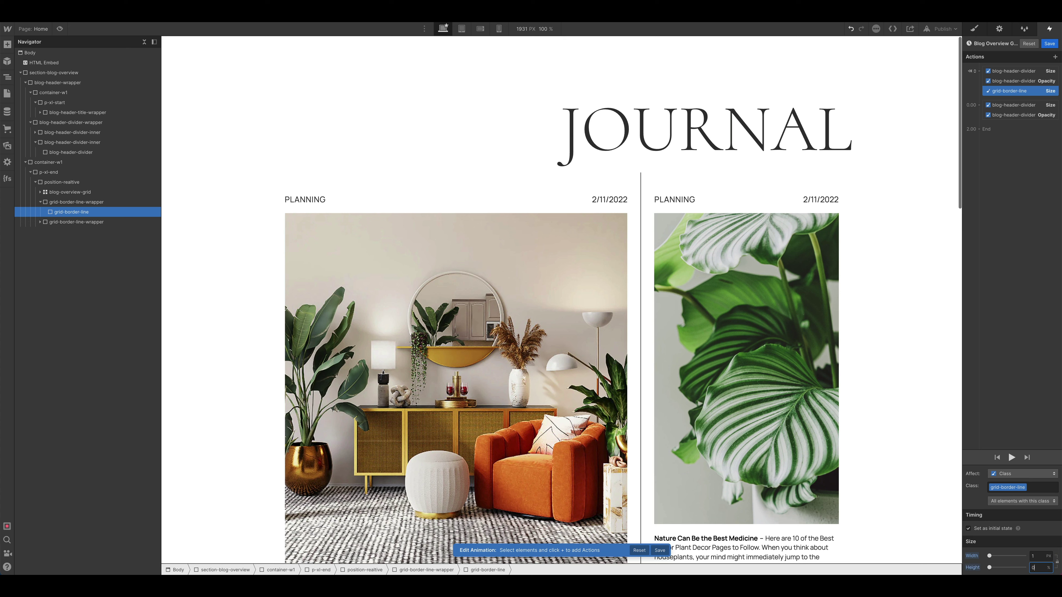
Step: Duplicate the grid-border-line Size action after the timed divider actions with 100% height, 3 s duration and Ease easing, and preview it
{"action": "left_click_drag", "start_coordinate": [1022, 94], "coordinate": [1007, 134]}
{"action": "left_click", "coordinate": [1041, 567]}
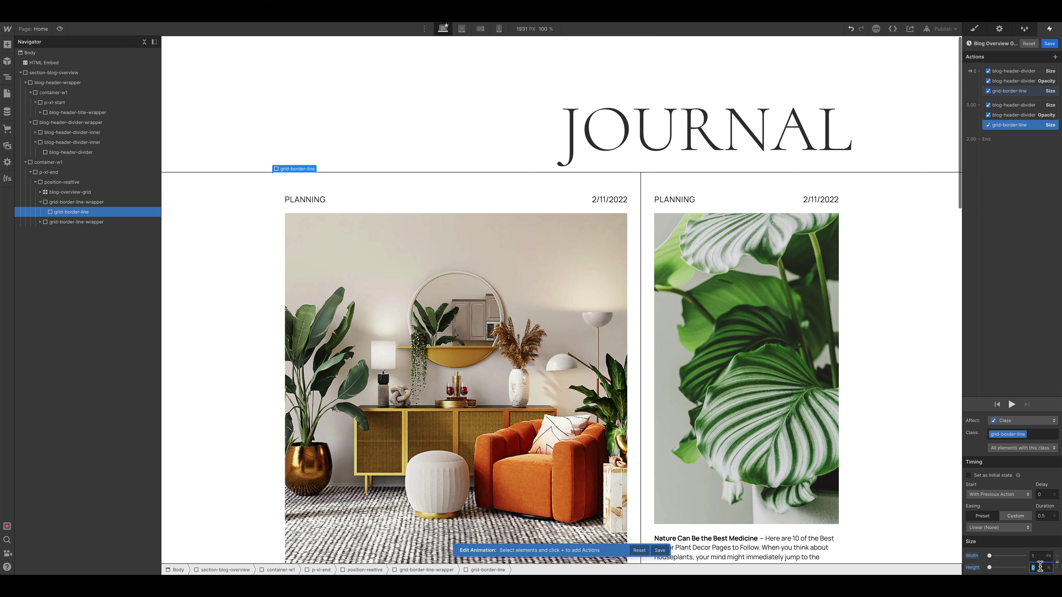
{"action": "type", "text": "100"}
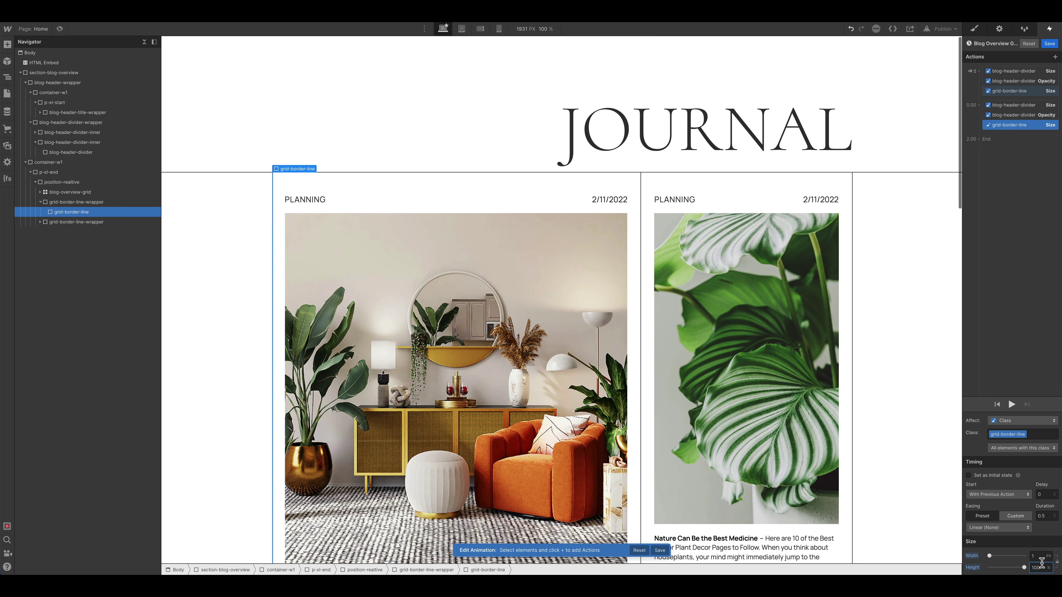
{"action": "left_click", "coordinate": [1042, 519]}
{"action": "left_click", "coordinate": [1027, 525]}
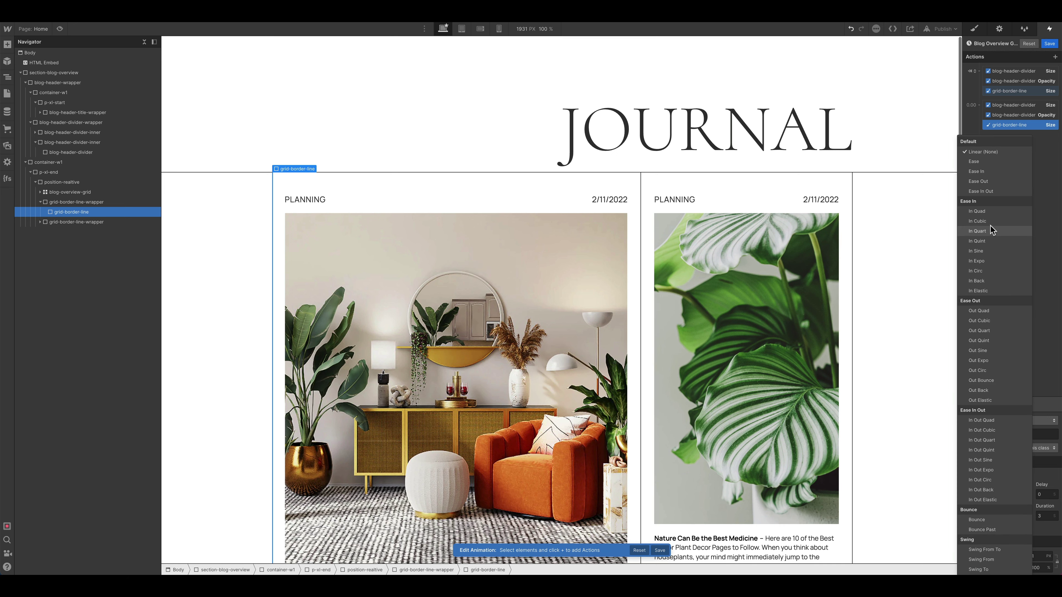
{"action": "left_click", "coordinate": [1002, 289]}
{"action": "left_click", "coordinate": [1012, 404]}
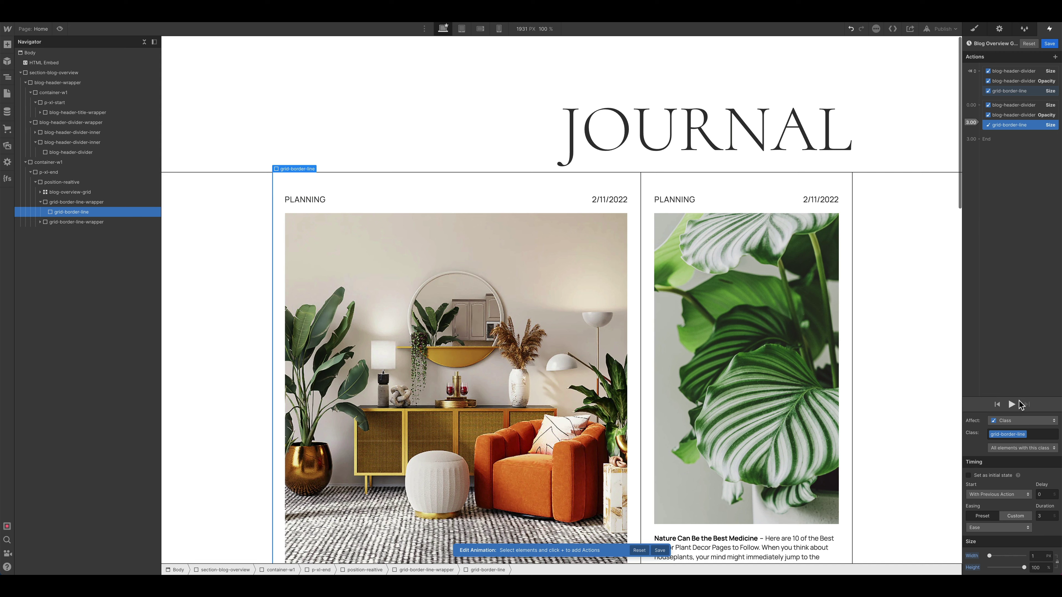
{"action": "left_click", "coordinate": [1012, 404]}
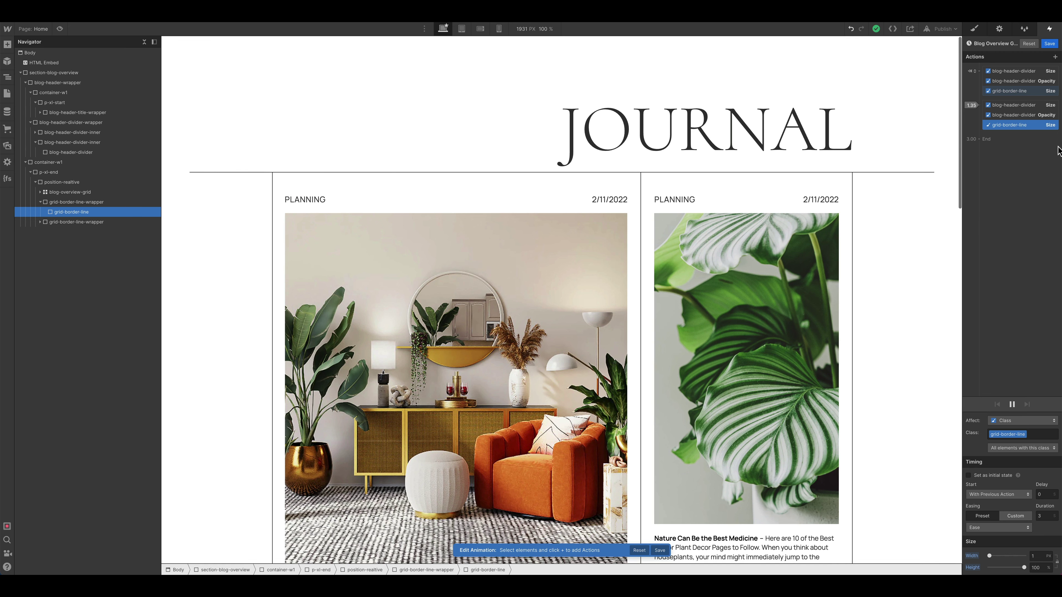
Step: Set the delay of the growing grid-border-line Size action to 0.8 s and preview the animation
{"action": "type", "text": "0"}
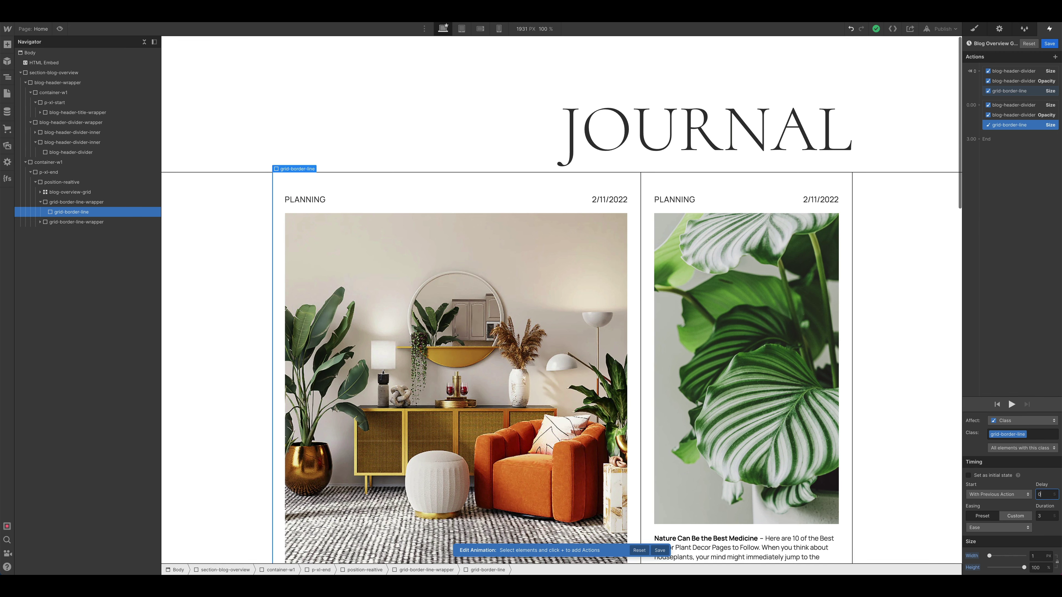
{"action": "left_click", "coordinate": [1011, 405]}
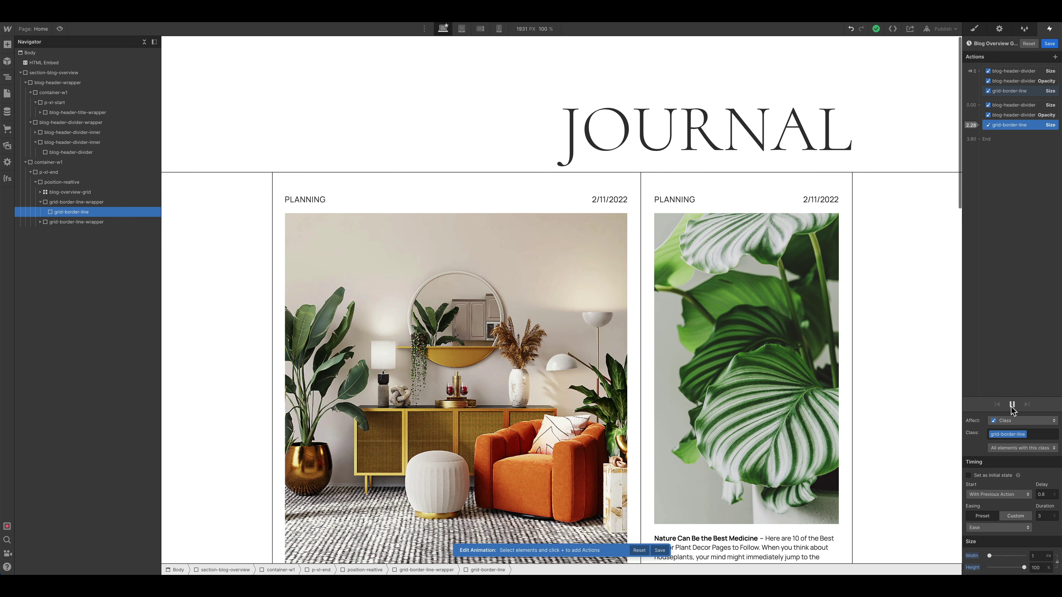
{"action": "left_click", "coordinate": [1012, 404]}
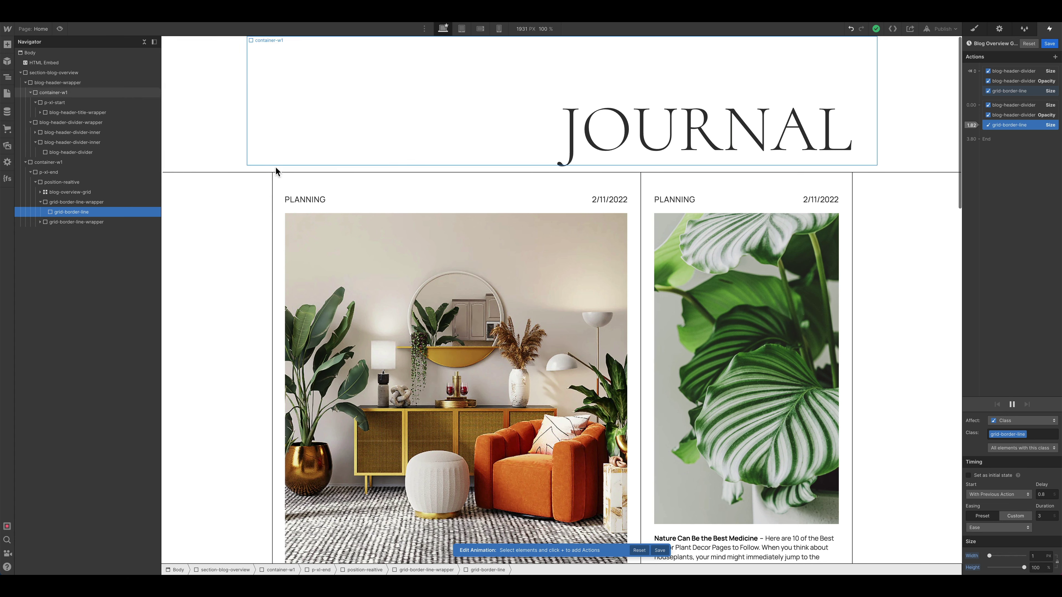
Step: Play the page-load animation twice in page preview mode, and return to editing Blog Overview Grid Animation
{"action": "left_click", "coordinate": [72, 122]}
{"action": "left_click", "coordinate": [59, 29]}
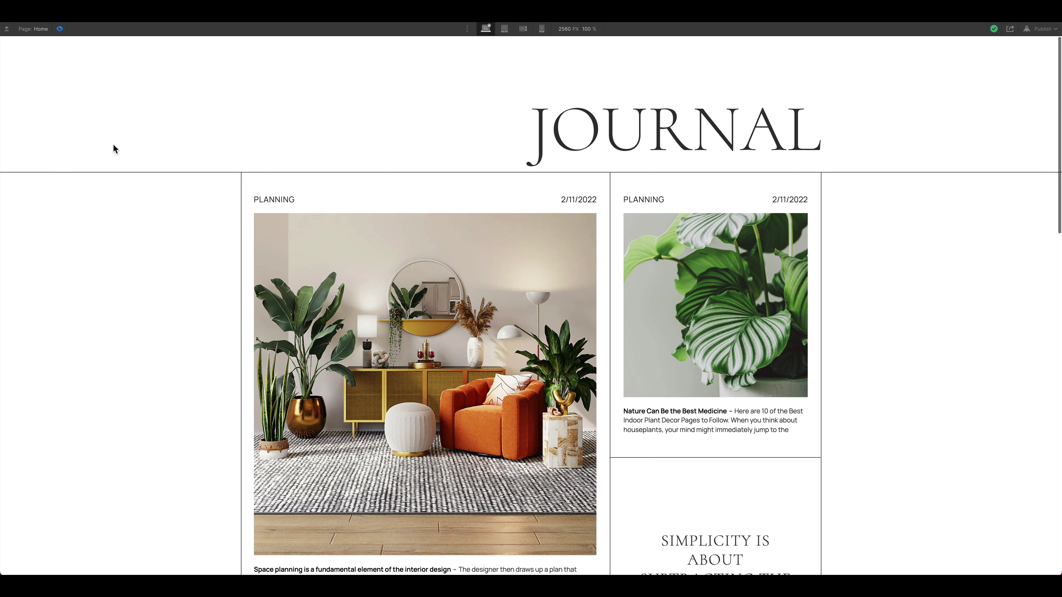
{"action": "left_click", "coordinate": [59, 29]}
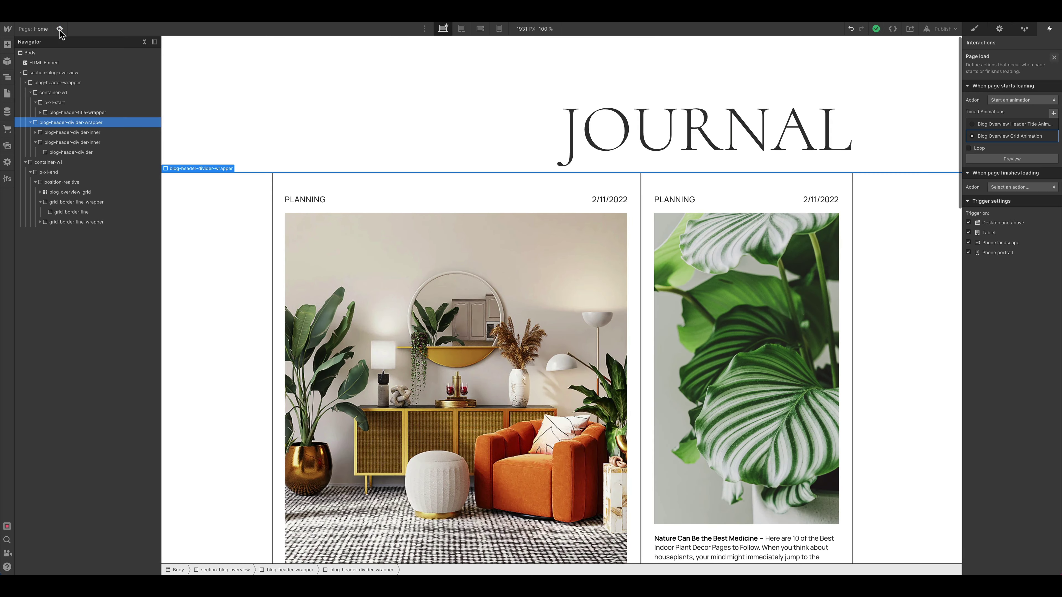
{"action": "left_click", "coordinate": [59, 29]}
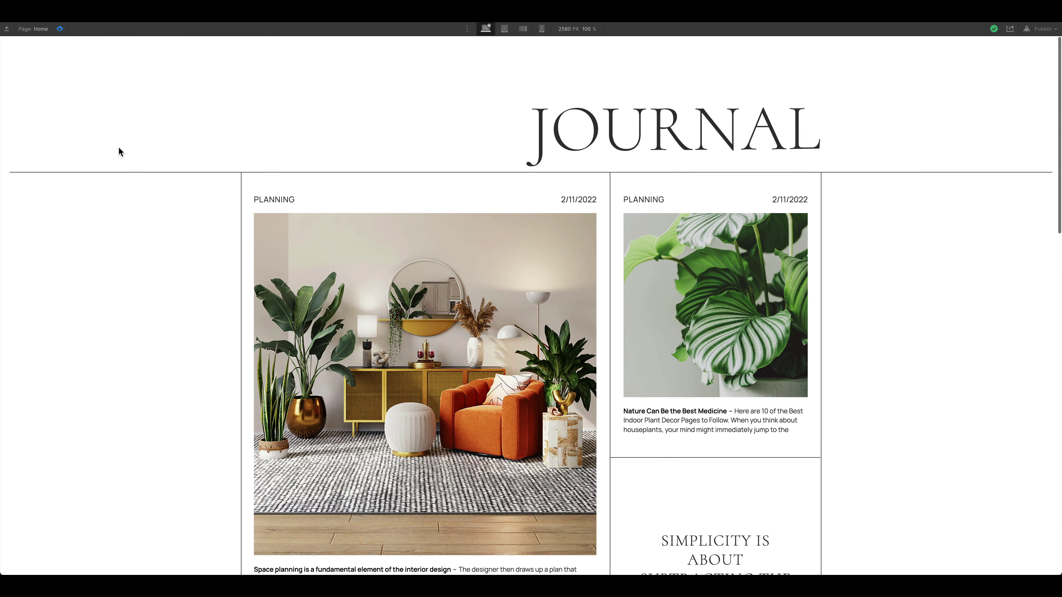
{"action": "left_click", "coordinate": [60, 29]}
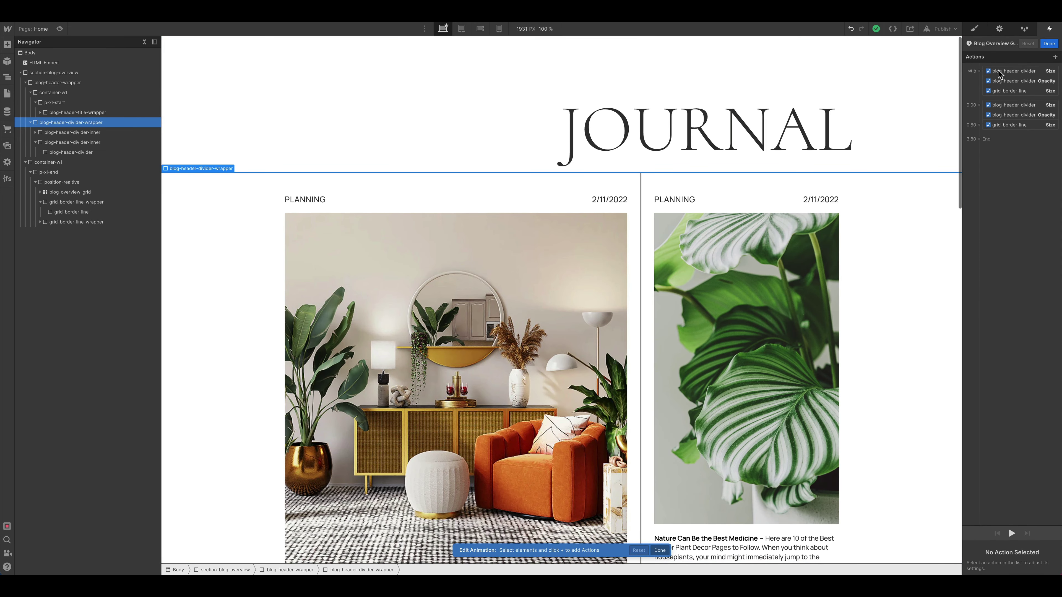
Step: Add an Opacity action for the blog-overview-grid class after the initial grid-border-line Size action, with 0% opacity as its initial state
{"action": "left_click", "coordinate": [339, 241]}
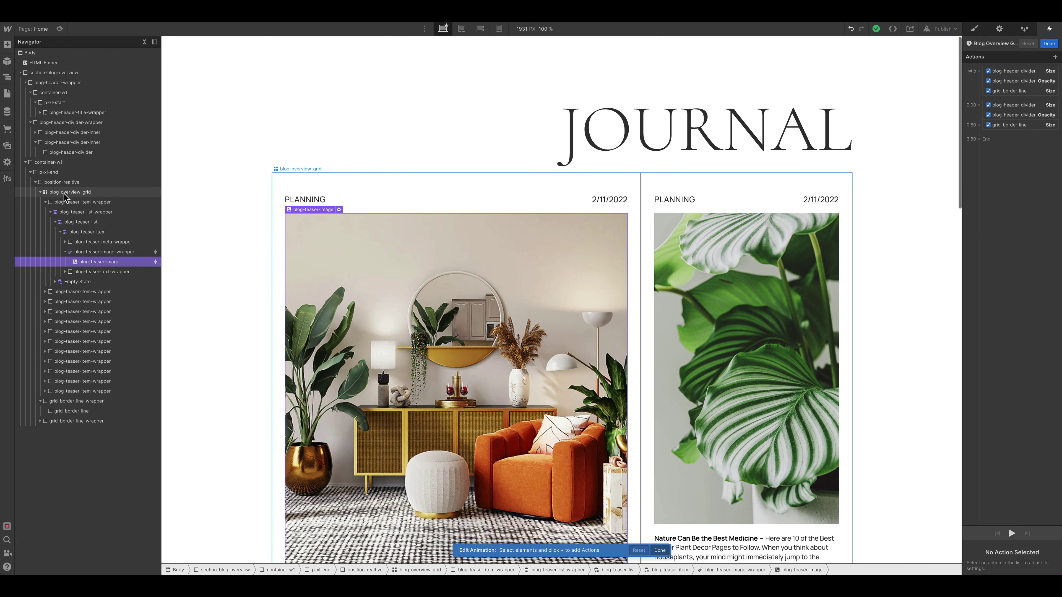
{"action": "left_click", "coordinate": [65, 194]}
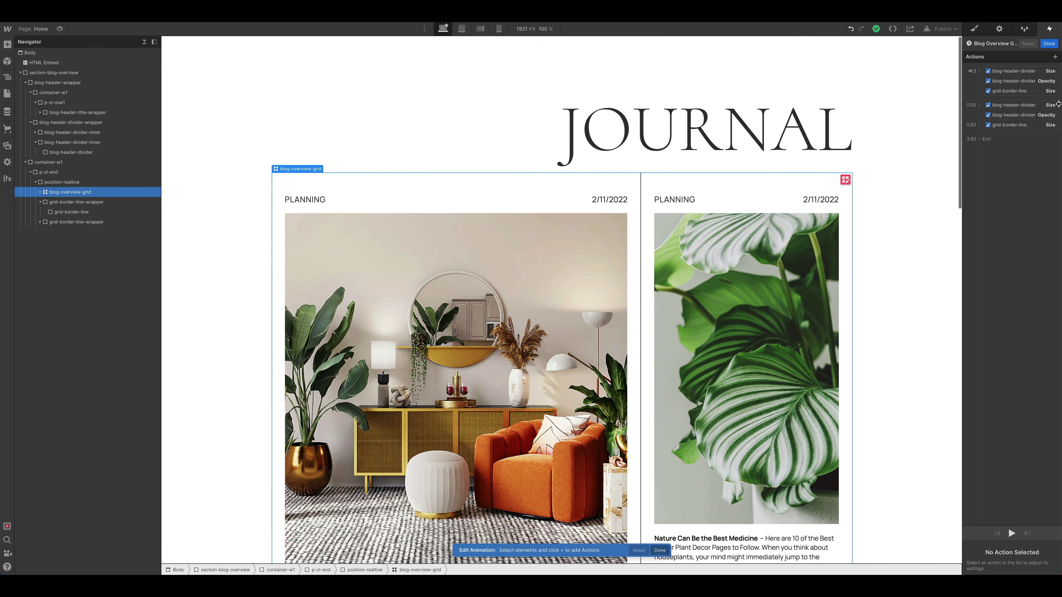
{"action": "left_click", "coordinate": [1055, 57]}
{"action": "left_click", "coordinate": [1020, 126]}
{"action": "mouse_move", "coordinate": [1008, 81]}
{"action": "left_mouse_down"}
{"action": "mouse_move", "coordinate": [984, 146]}
{"action": "mouse_move", "coordinate": [1017, 85]}
{"action": "mouse_move", "coordinate": [1014, 105]}
{"action": "left_mouse_up"}
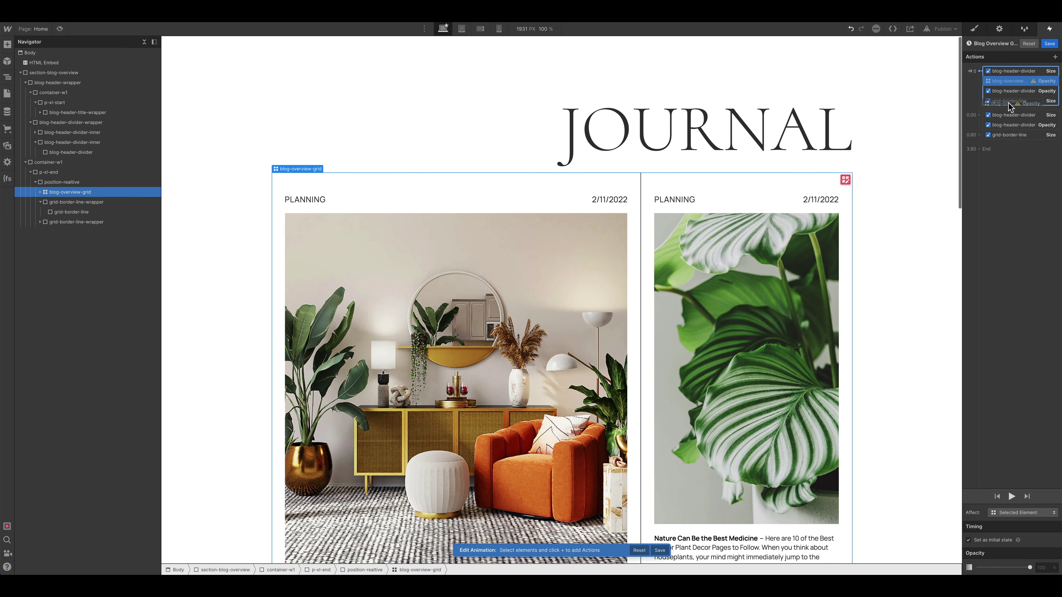
{"action": "left_click_drag", "start_coordinate": [1030, 569], "coordinate": [978, 568]}
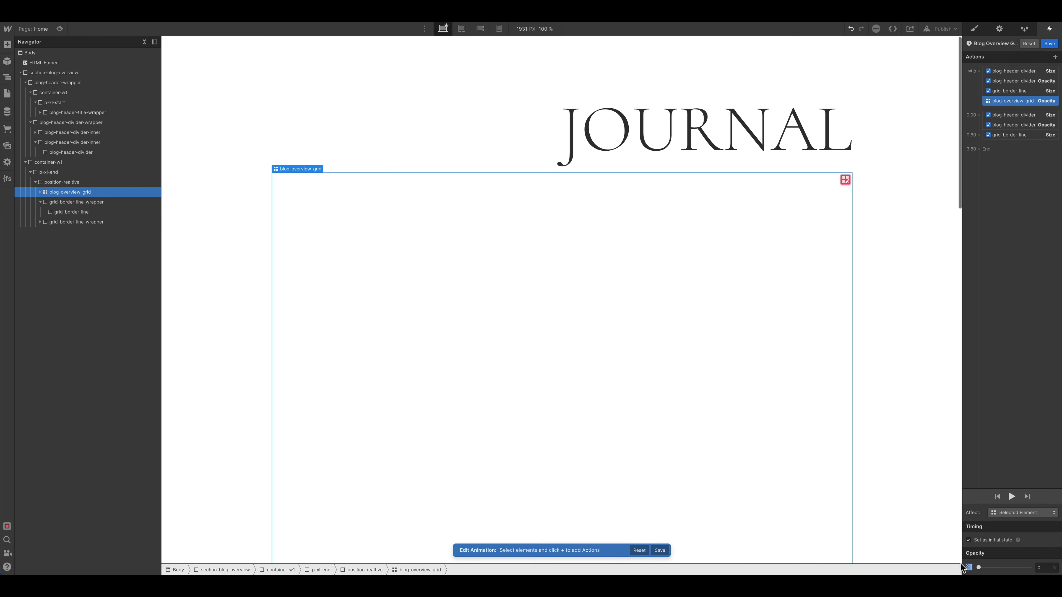
{"action": "left_click", "coordinate": [1007, 513]}
{"action": "left_click", "coordinate": [1005, 506]}
Step: Duplicate the blog-overview-grid Opacity action after the timed grid-border-line action with 100% opacity, 1 s duration and Ease easing, and preview it
{"action": "left_click_drag", "start_coordinate": [1012, 101], "coordinate": [1002, 147]}
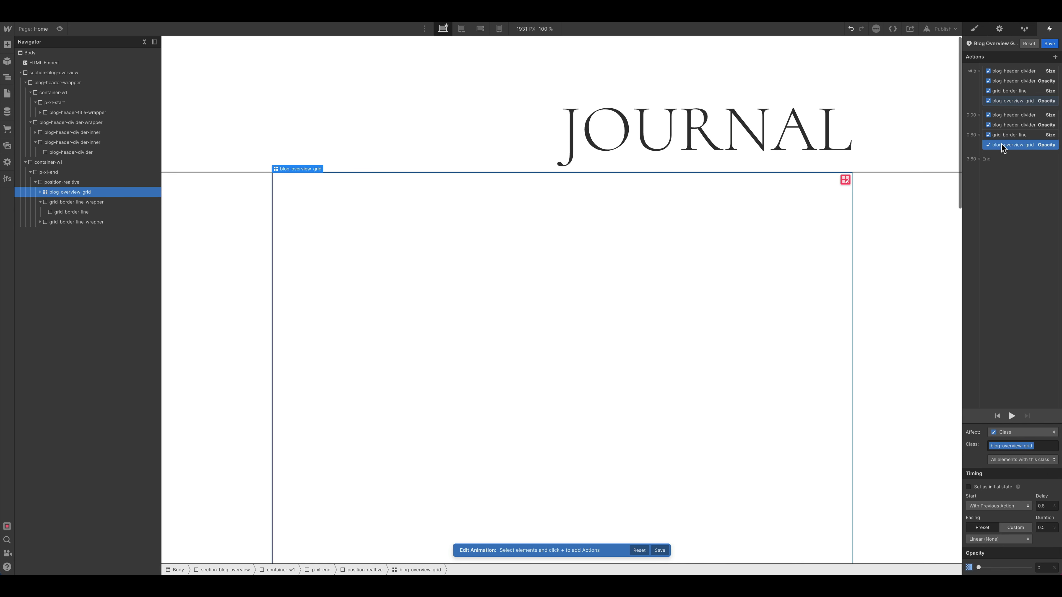
{"action": "double_click", "coordinate": [1042, 527]}
{"action": "type", "text": "1"}
{"action": "left_click", "coordinate": [1016, 539]}
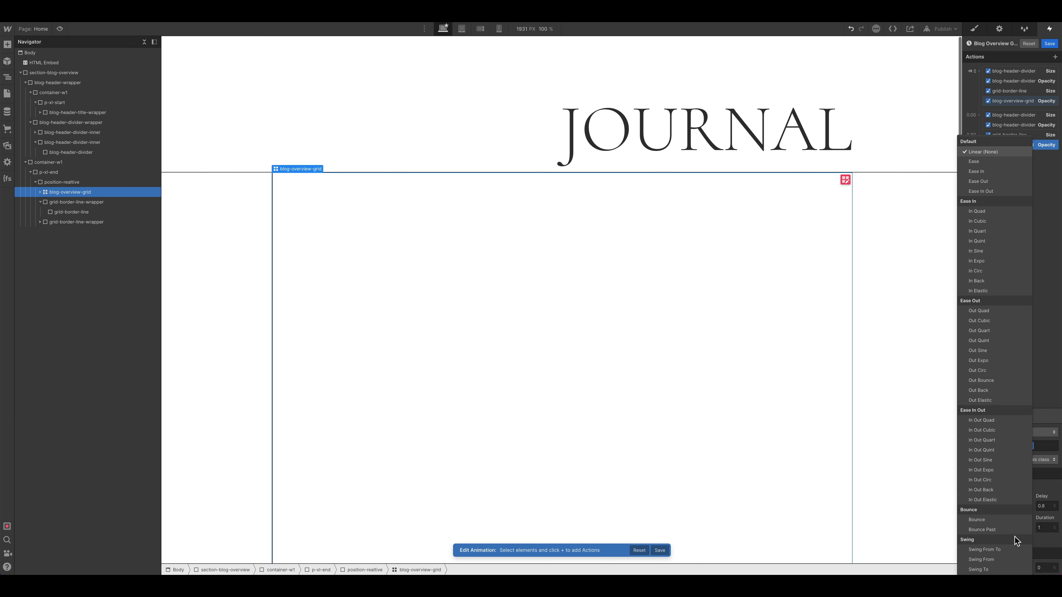
{"action": "left_click", "coordinate": [979, 162]}
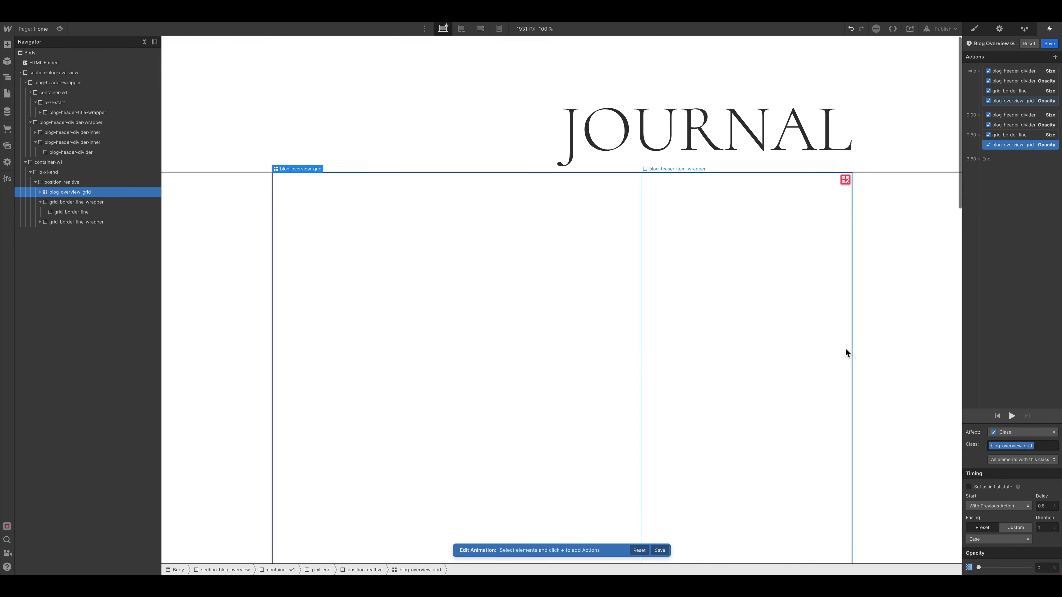
{"action": "left_click", "coordinate": [1012, 416]}
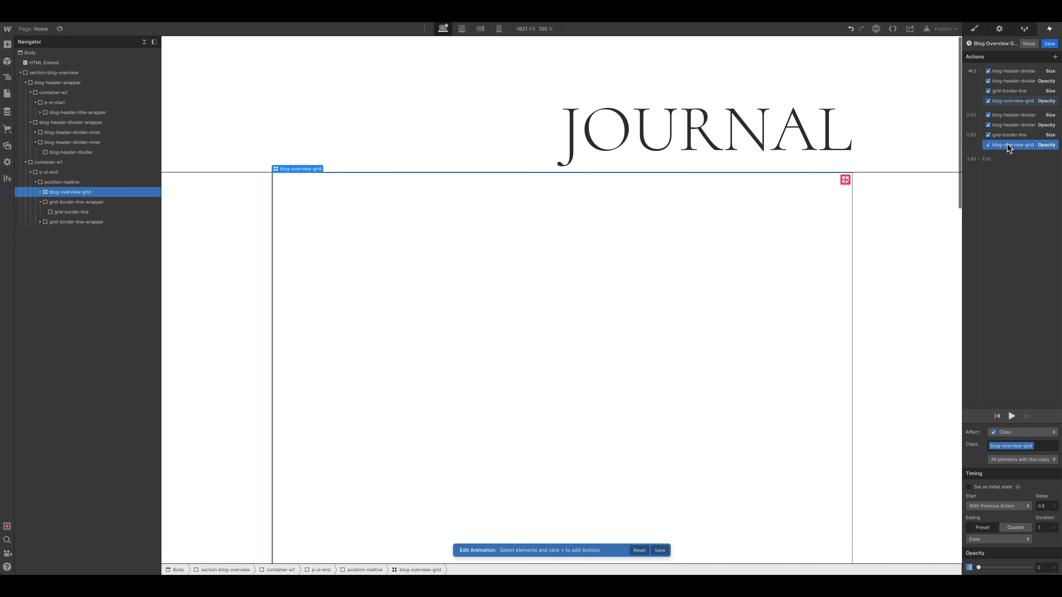
{"action": "left_click", "coordinate": [1012, 416]}
{"action": "left_click", "coordinate": [1012, 417]}
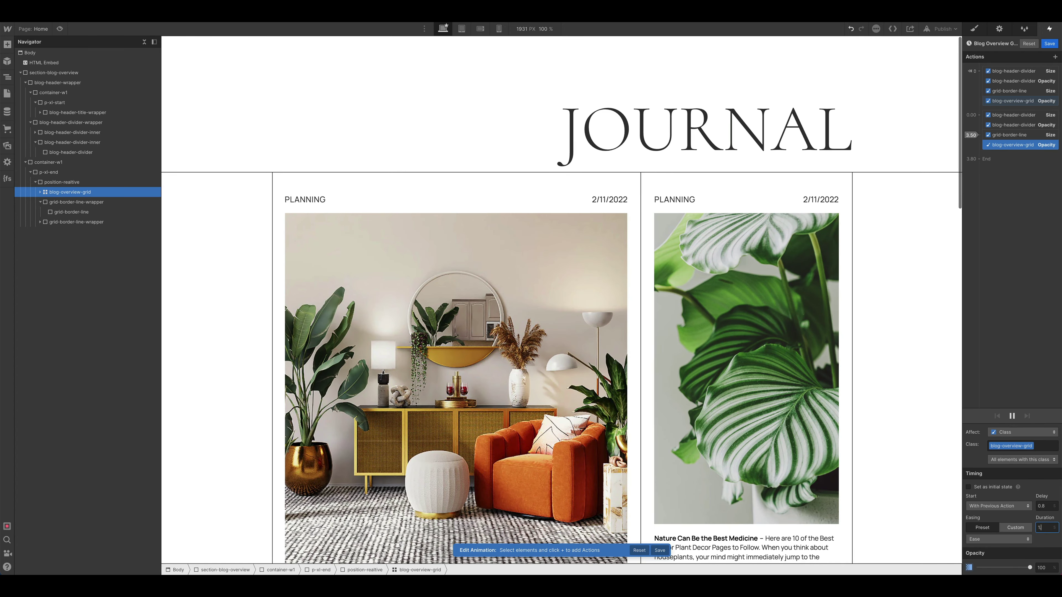
Step: Set the duration of the blog-overview-grid fade-in to 1.5 s and preview the animation
{"action": "type", "text": ".2"}
{"action": "left_click", "coordinate": [1011, 417]}
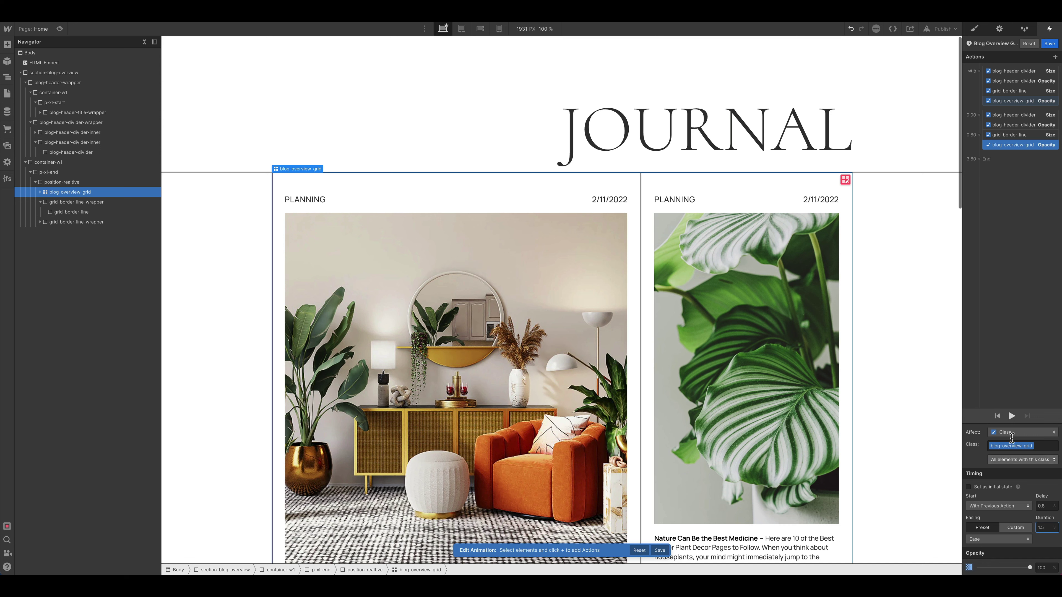
{"action": "left_click", "coordinate": [1012, 417]}
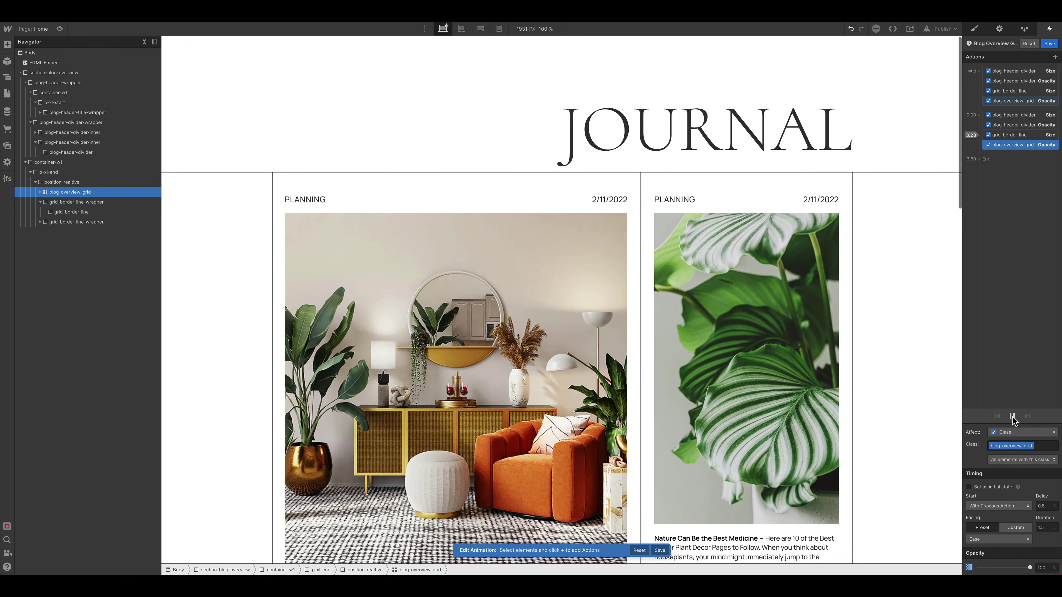
Step: Replay the complete page-load animation in page preview mode to check the title, lines and grid fade-in together
{"action": "left_click", "coordinate": [60, 28]}
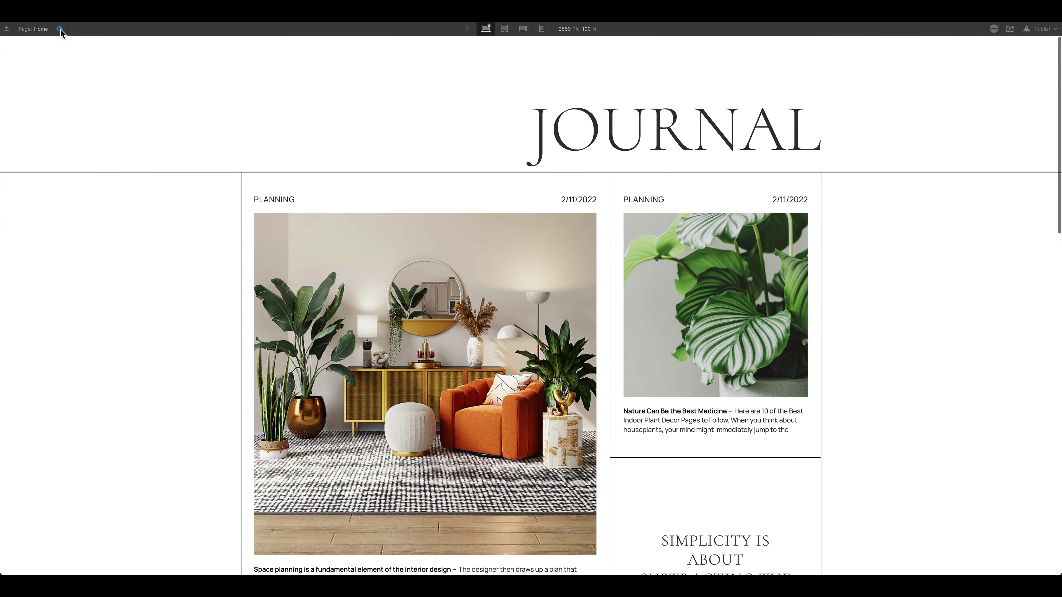
{"action": "left_click", "coordinate": [59, 28]}
{"action": "left_click", "coordinate": [60, 29]}
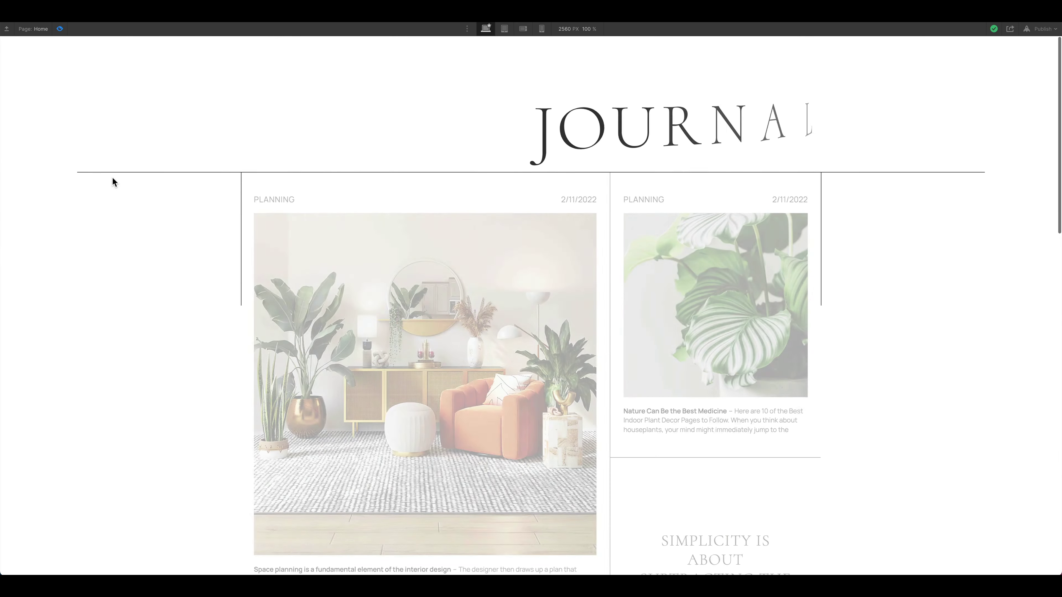
{"action": "left_click", "coordinate": [60, 29]}
{"action": "left_click", "coordinate": [59, 28]}
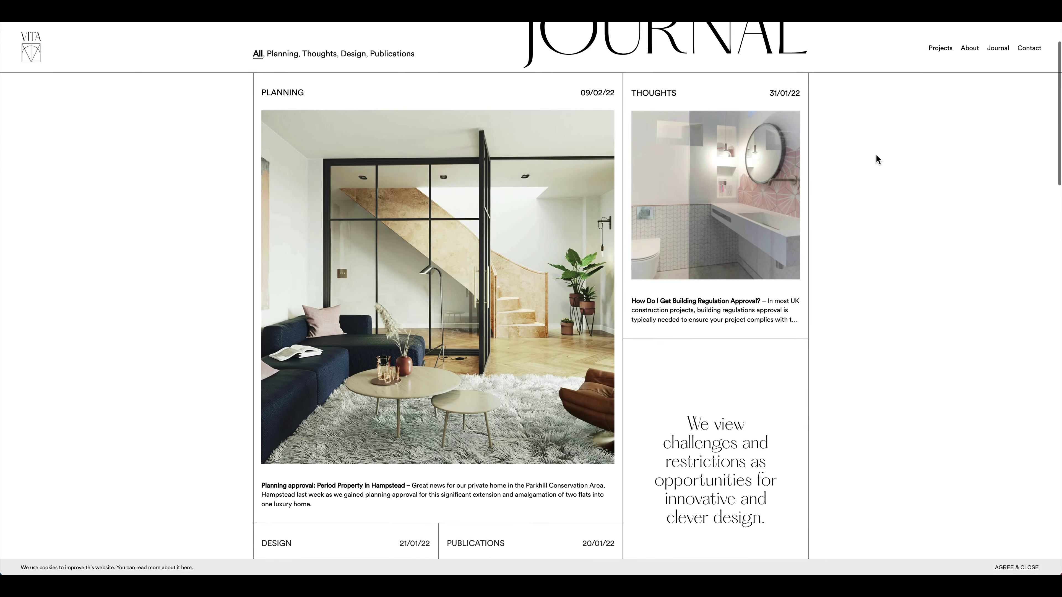
Step: Switch to the Vita Architecture journal page and examine how its teaser items appear while scrolling down the grid
{"action": "scroll", "coordinate": [876, 156], "scroll_direction": "down", "scroll_amount": 5}
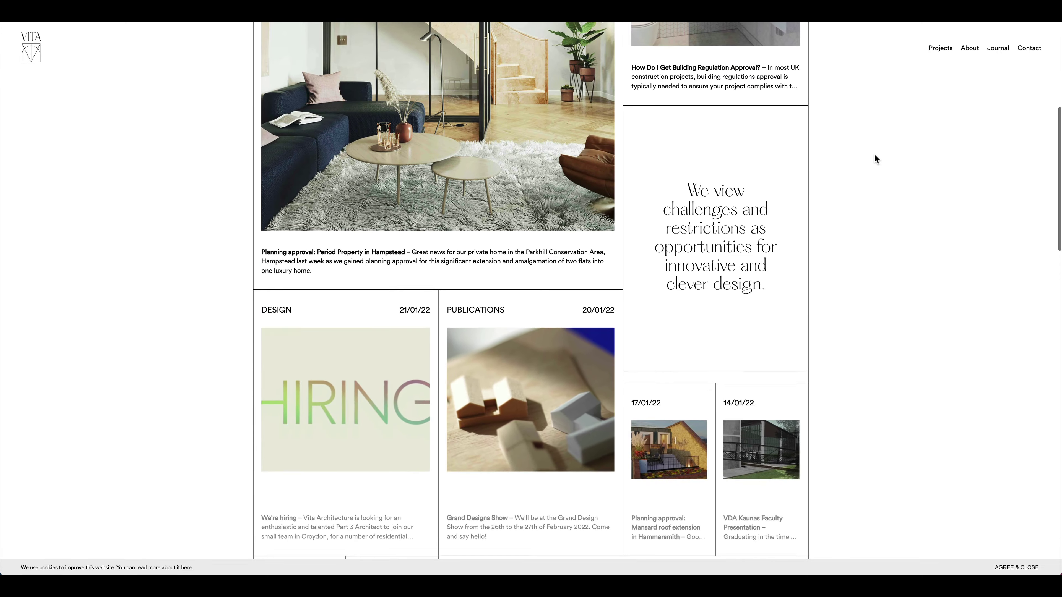
{"action": "scroll", "coordinate": [875, 156], "scroll_direction": "down", "scroll_amount": 3}
{"action": "scroll", "coordinate": [354, 409], "scroll_direction": "down", "scroll_amount": 2}
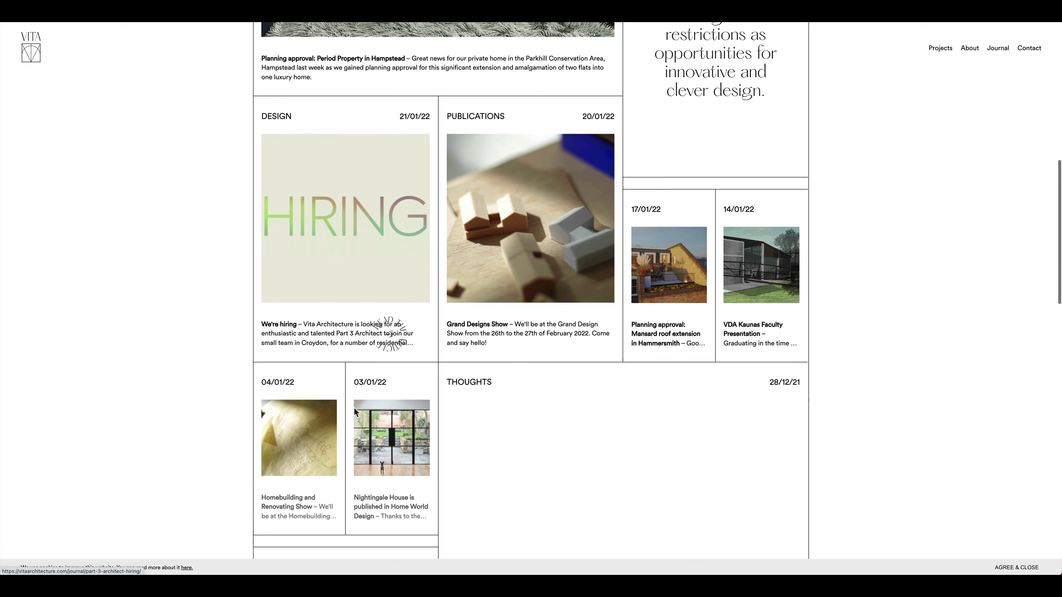
Step: Return to the Webflow Designer and show the Hover state of the first teaser's blog-teaser-image-wrapper
{"action": "scroll", "coordinate": [232, 410], "scroll_direction": "down", "scroll_amount": 5}
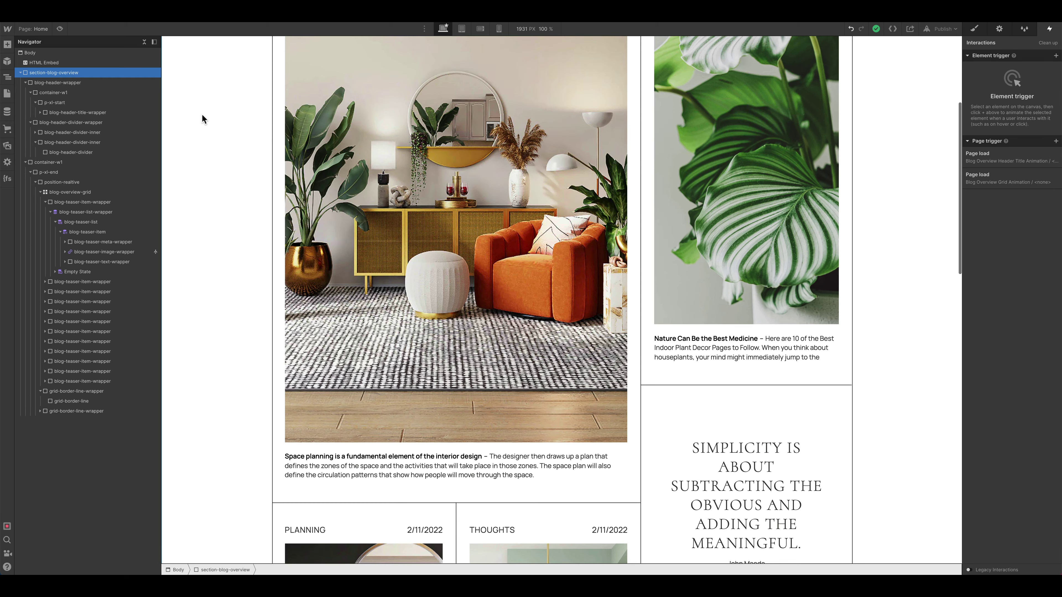
{"action": "left_click", "coordinate": [341, 143]}
{"action": "scroll", "coordinate": [234, 159], "scroll_direction": "up", "scroll_amount": 2}
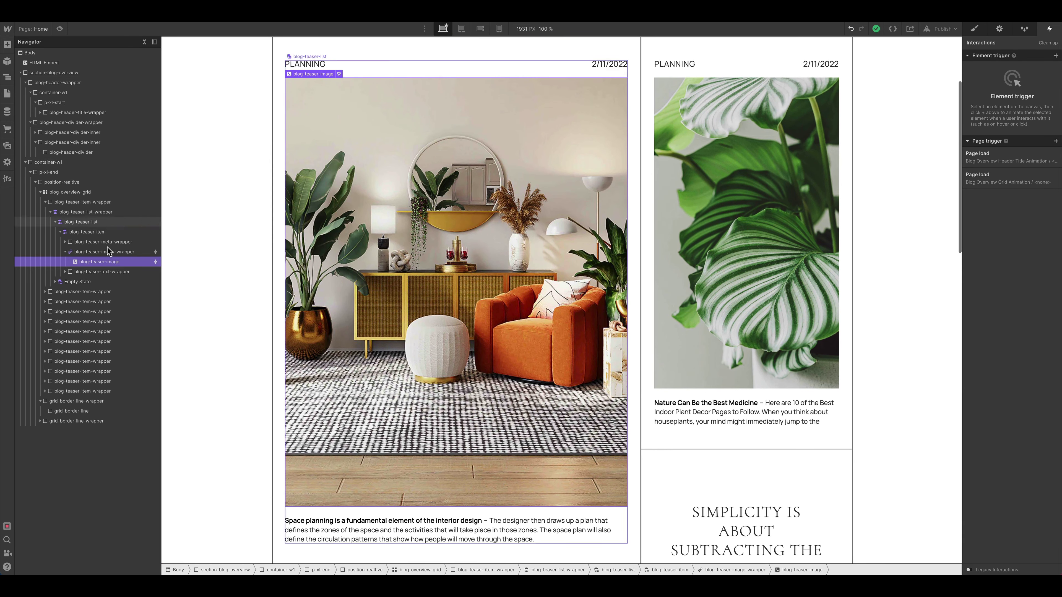
{"action": "left_click", "coordinate": [99, 252]}
{"action": "key", "text": "s"}
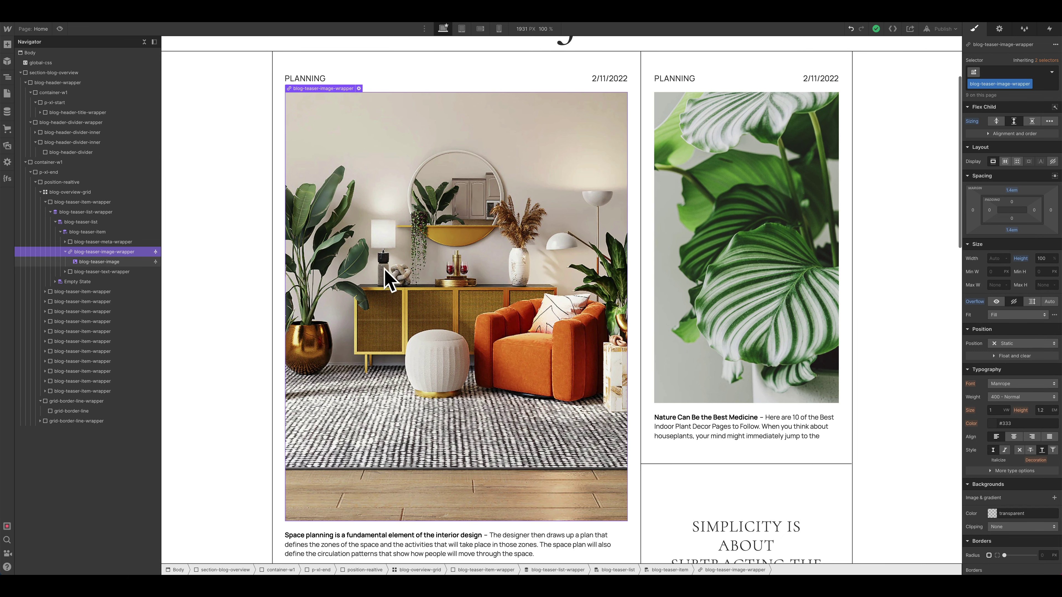
{"action": "scroll", "coordinate": [371, 248], "scroll_direction": "down", "scroll_amount": 2}
{"action": "scroll", "coordinate": [372, 246], "scroll_direction": "up", "scroll_amount": 1}
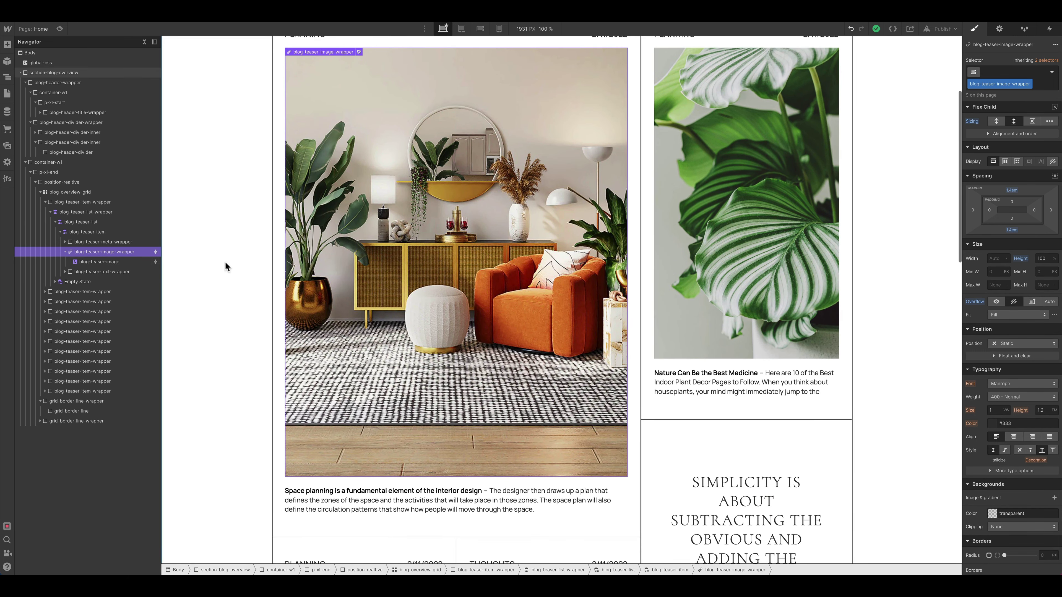
{"action": "scroll", "coordinate": [224, 264], "scroll_direction": "up", "scroll_amount": 1}
{"action": "left_click", "coordinate": [1052, 73]}
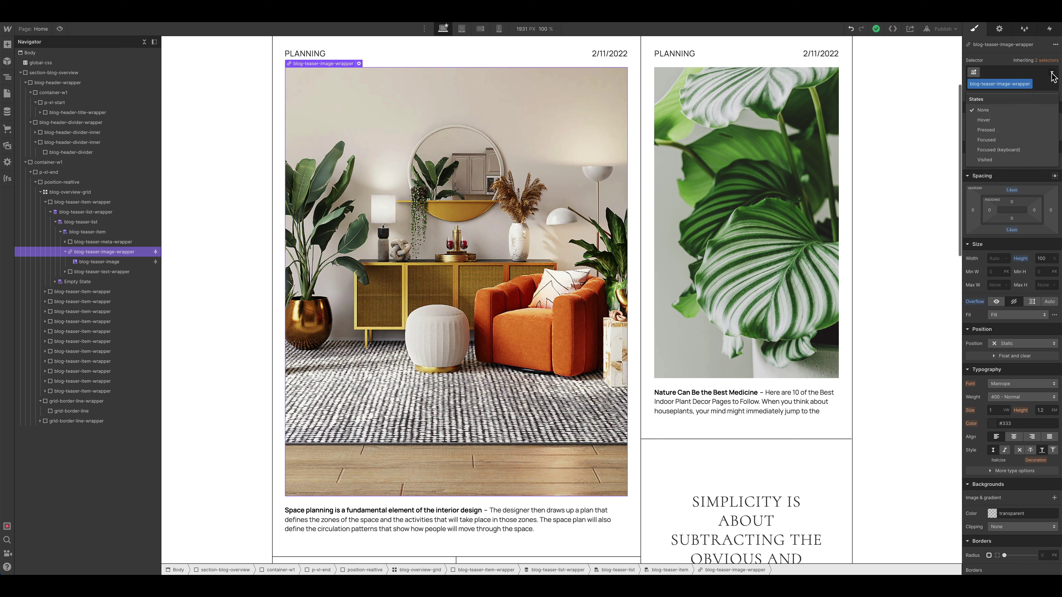
{"action": "left_click", "coordinate": [984, 120]}
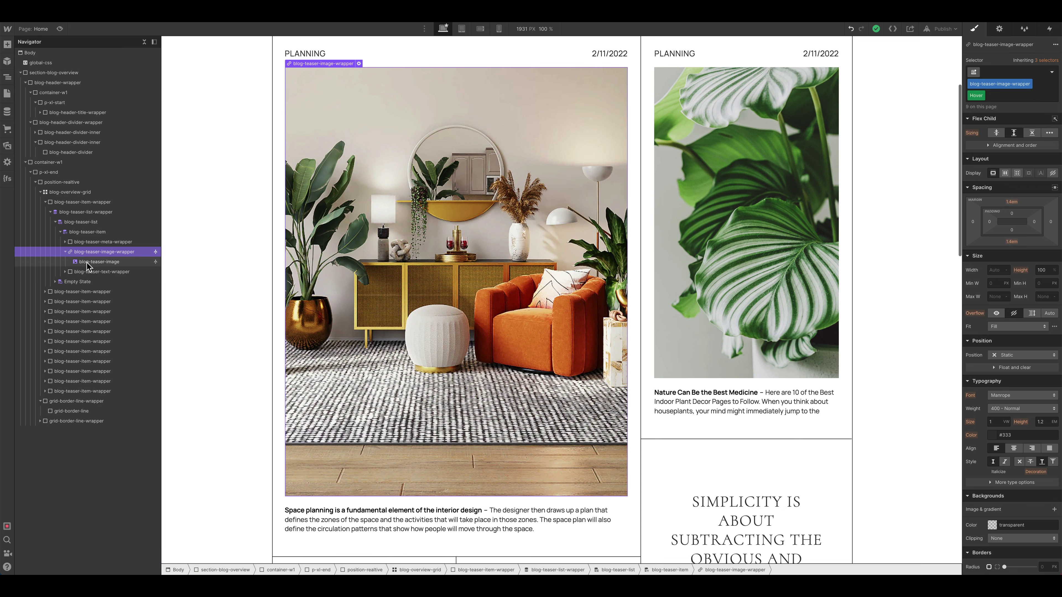
Step: Add CSS to the global-css embed that scales images in hovered .blog-teaser-image-wrapper elements to 1.1 at min-width 992px, and save it
{"action": "left_click", "coordinate": [40, 62]}
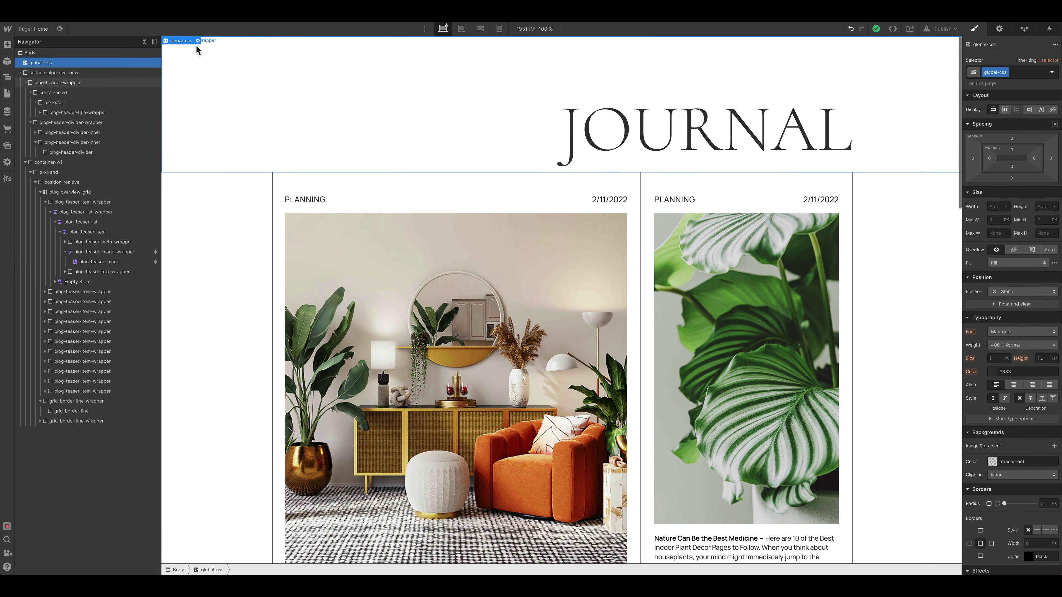
{"action": "left_click", "coordinate": [197, 41]}
{"action": "type", "text": "/* Blog teaser image hover effect */   @media (min-width:992px) {     .blog-teaser-image-wrapper:hover img {       -webkit-transform: scale(1.1);       -ms-transform: scale(1.1);       transform: scale(1.1);     }   }"}
{"action": "key", "text": "ctrl+a"}
{"action": "left_click", "coordinate": [418, 253]}
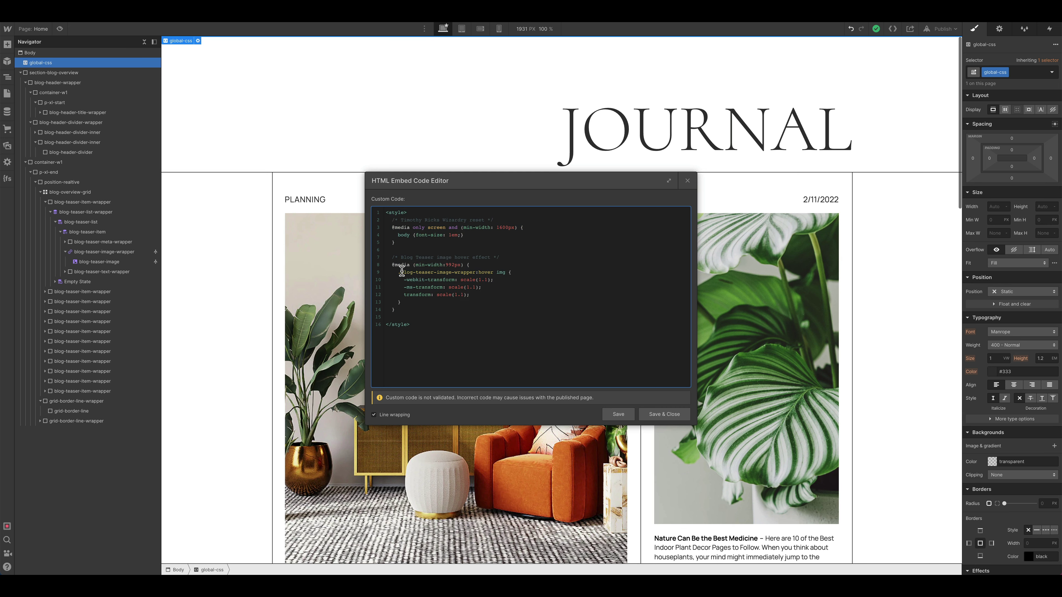
{"action": "left_click_drag", "start_coordinate": [402, 273], "coordinate": [473, 274]}
{"action": "left_click", "coordinate": [499, 274]}
{"action": "left_click", "coordinate": [667, 414]}
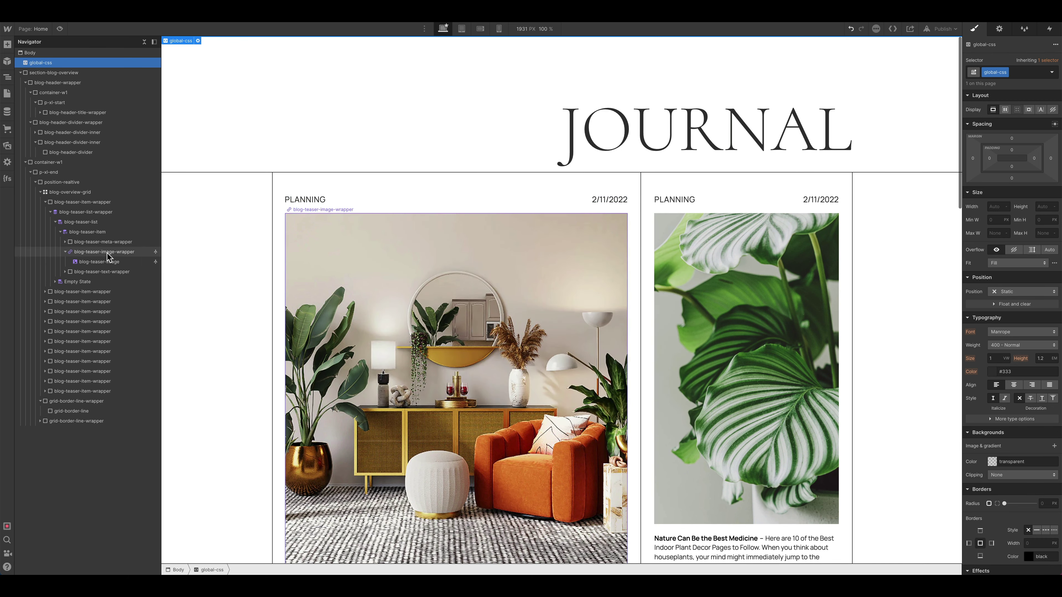
Step: Add an Opacity transition to blog-teaser-image with 500 ms duration and Ease Out Quart easing
{"action": "left_click", "coordinate": [416, 306]}
{"action": "scroll", "coordinate": [235, 298], "scroll_direction": "down", "scroll_amount": 1}
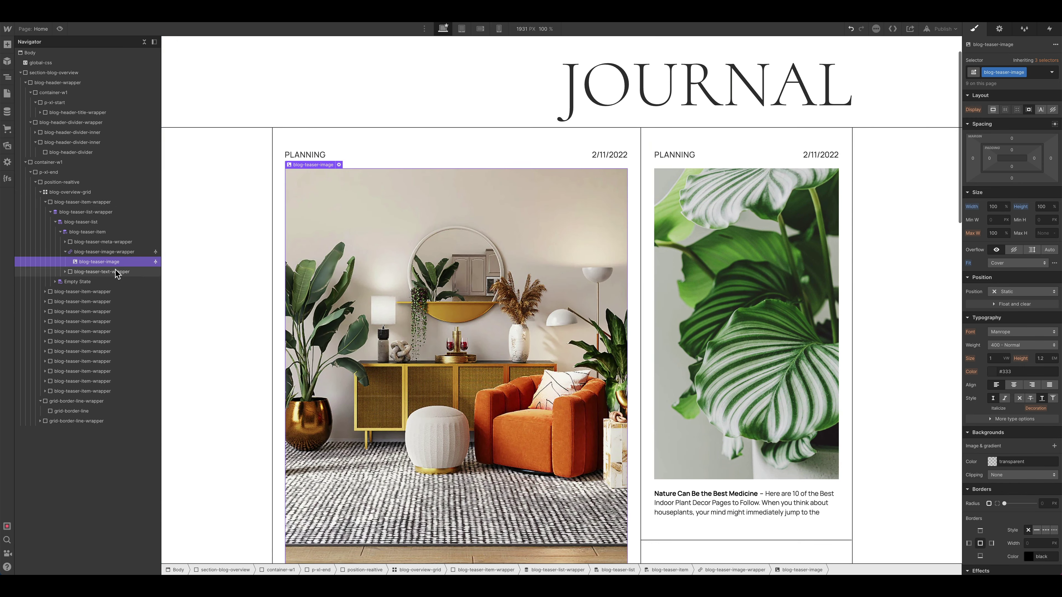
{"action": "scroll", "coordinate": [1024, 335], "scroll_direction": "down", "scroll_amount": 4}
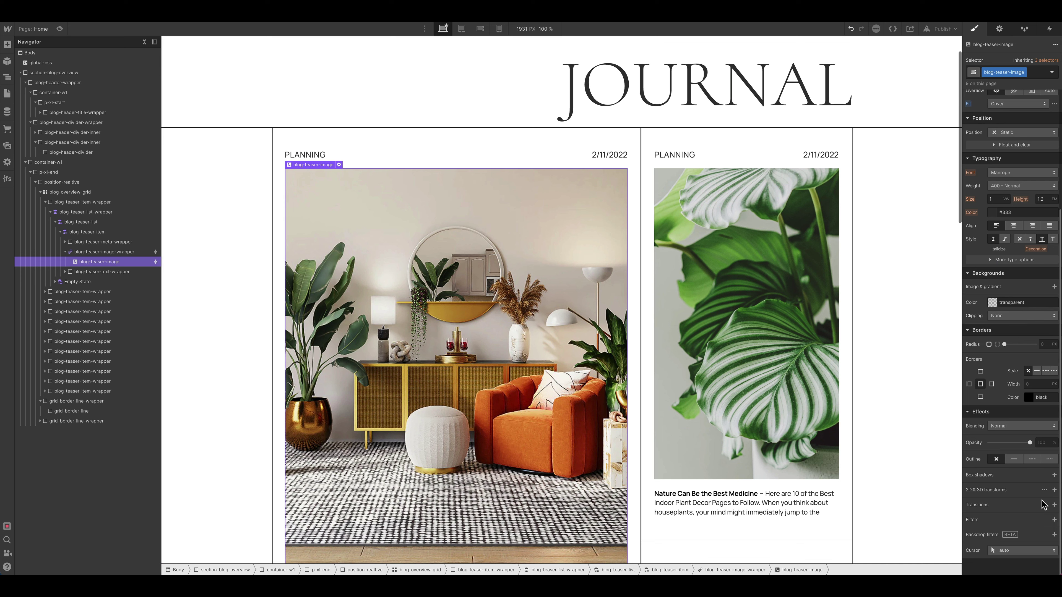
{"action": "left_click", "coordinate": [1054, 505]}
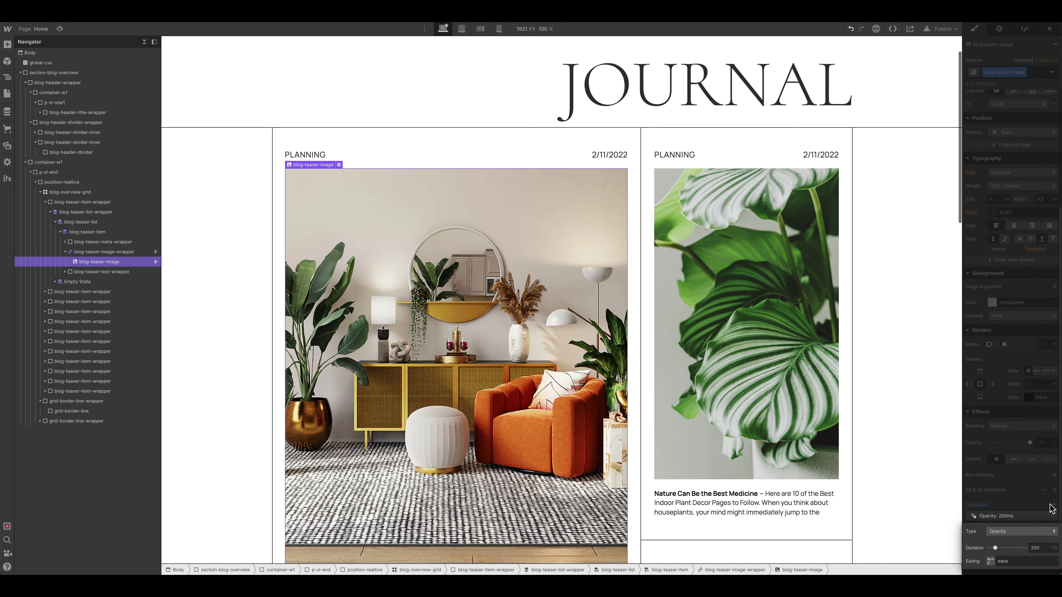
{"action": "left_click", "coordinate": [1040, 548]}
{"action": "left_click", "coordinate": [991, 562]}
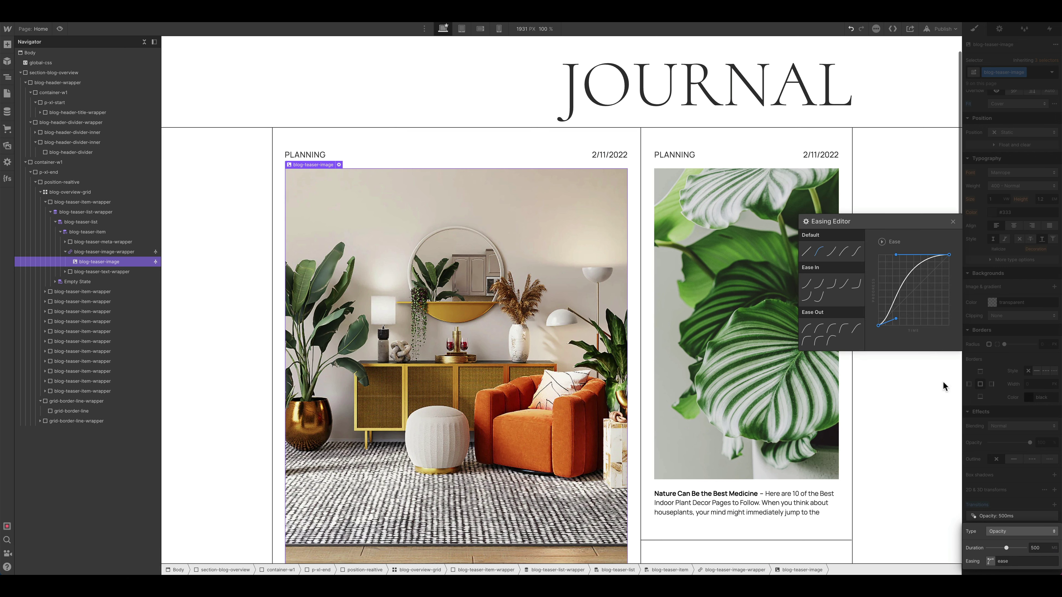
{"action": "left_click", "coordinate": [832, 329]}
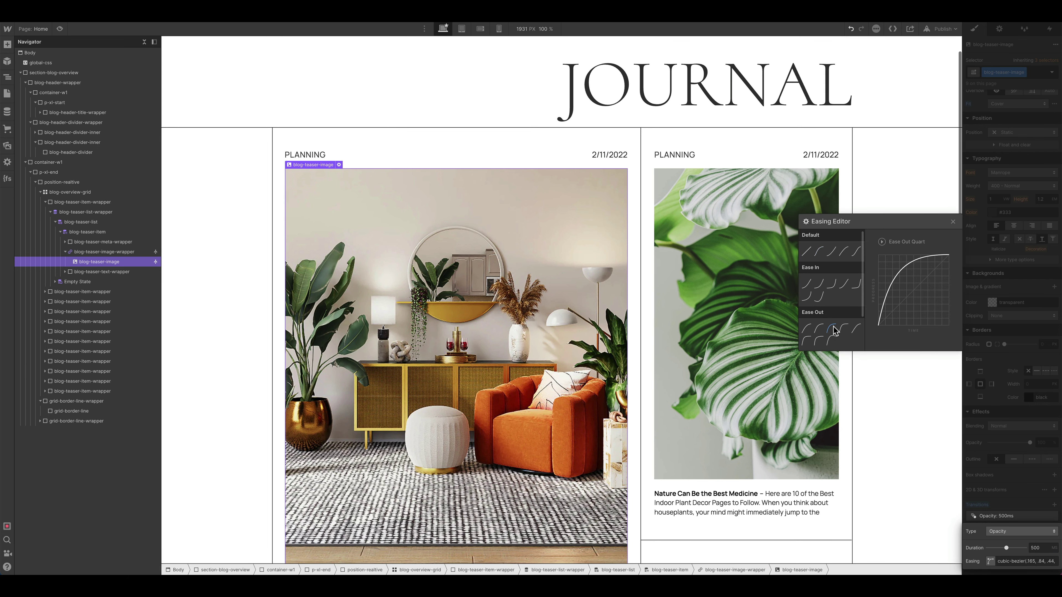
{"action": "left_click", "coordinate": [1028, 494]}
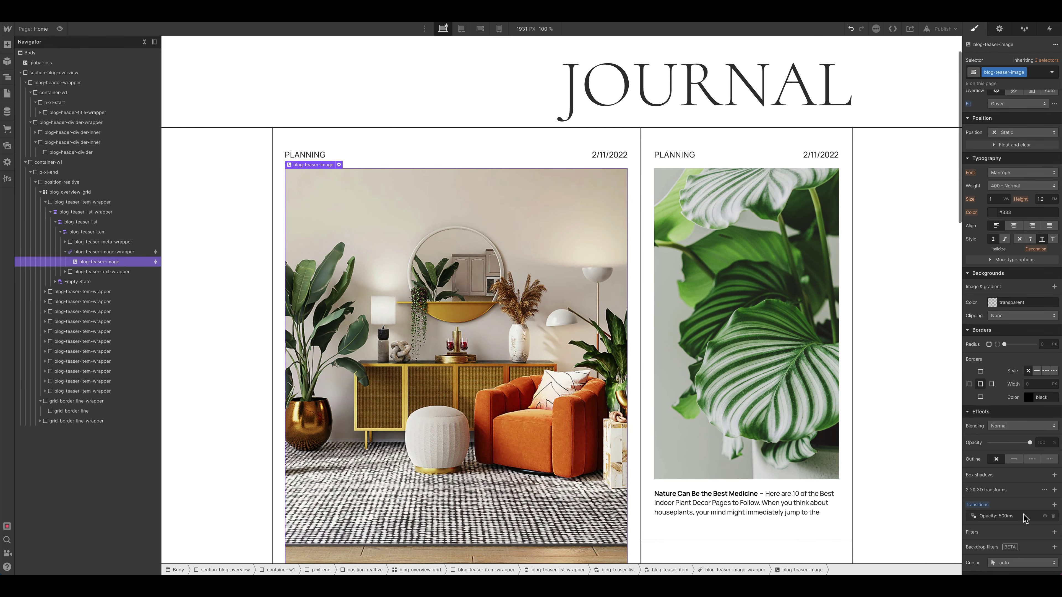
Step: Change the blog-teaser-image transition type to All Properties and test the hover zoom on the first teaser image
{"action": "left_click", "coordinate": [1024, 519]}
{"action": "left_click", "coordinate": [1020, 532]}
{"action": "left_click", "coordinate": [1002, 570]}
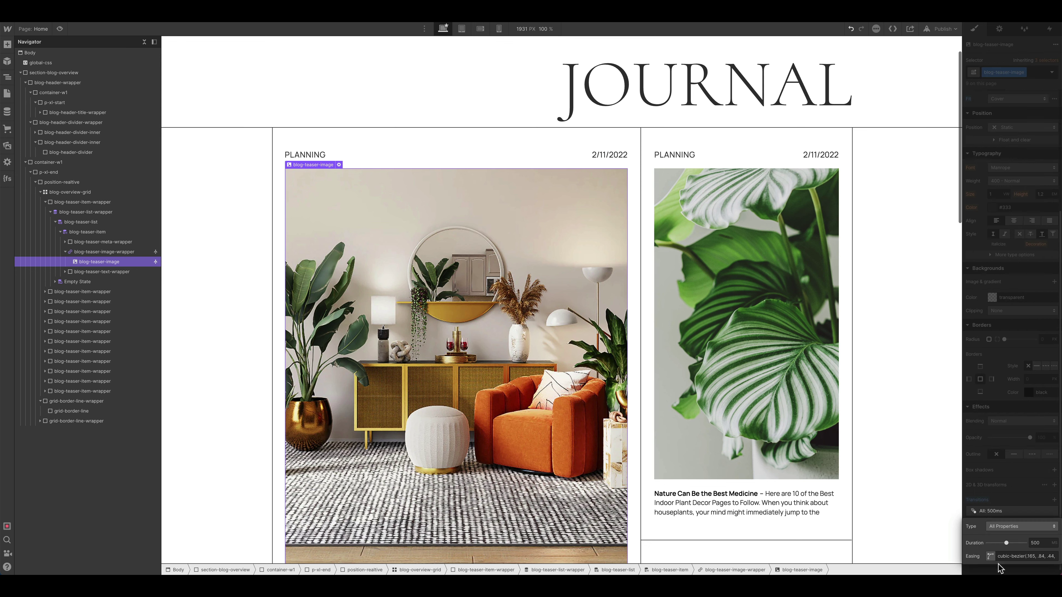
{"action": "left_click", "coordinate": [867, 408]}
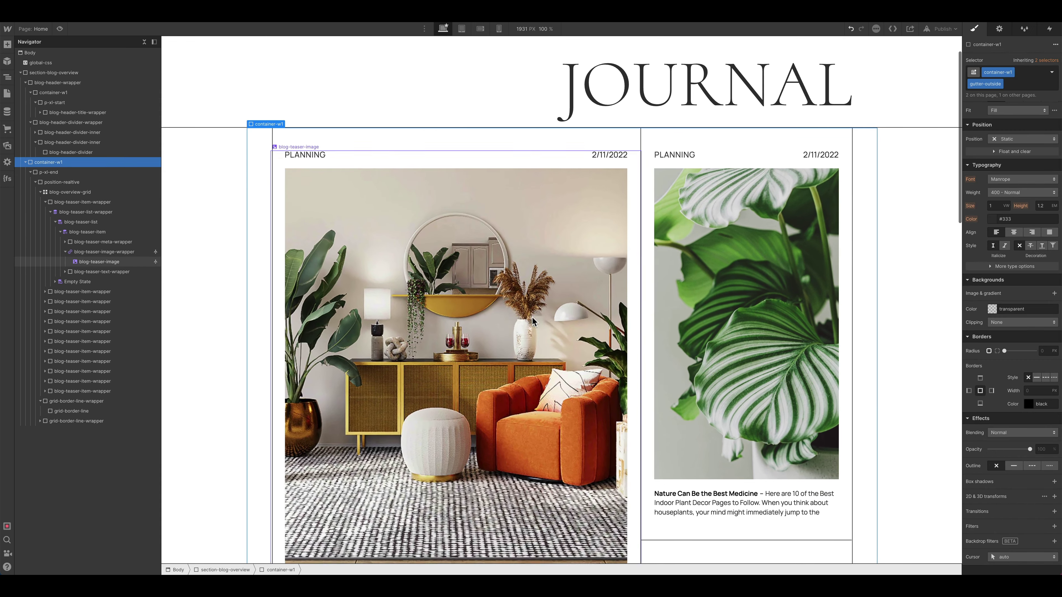
Step: Set the duration of the blog-teaser-image transition to 800 ms and test the hover zoom again
{"action": "left_click", "coordinate": [293, 209]}
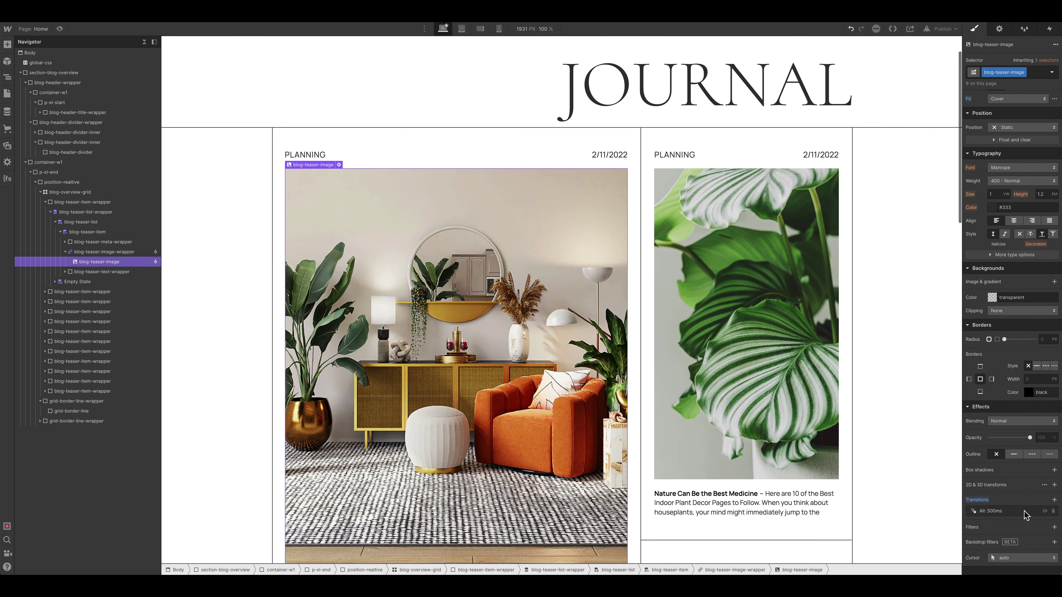
{"action": "left_click", "coordinate": [1024, 513]}
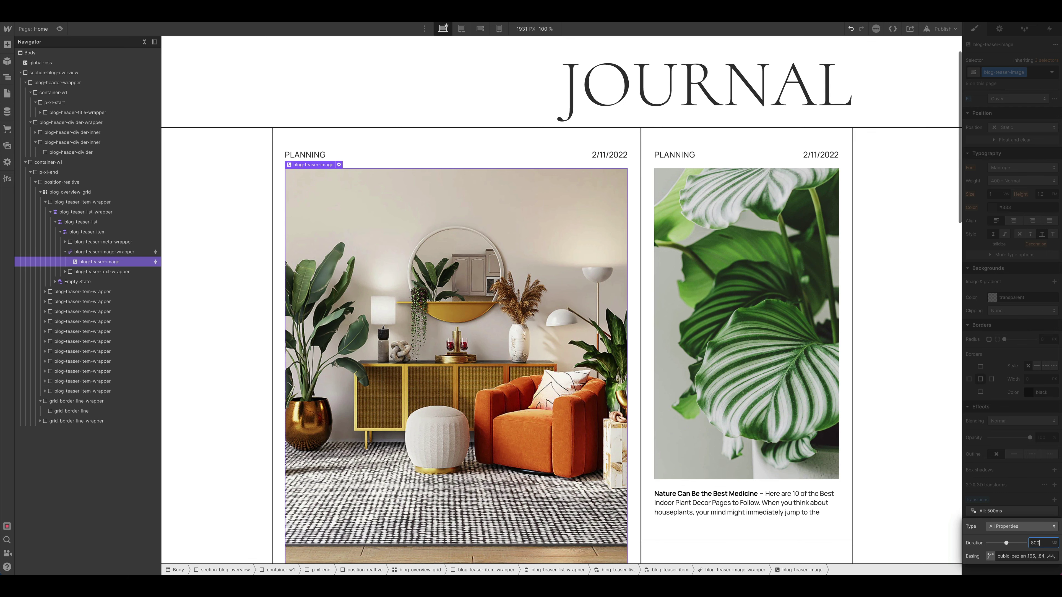
{"action": "left_click", "coordinate": [873, 383]}
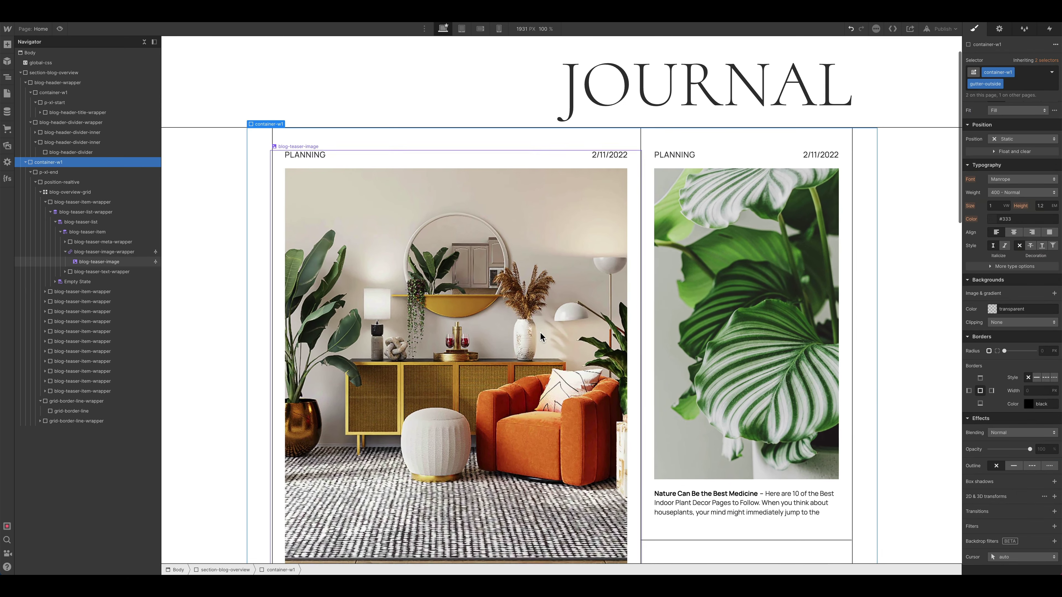
Step: Preview the page and check the hover zoom on the teaser images throughout the grid
{"action": "left_click", "coordinate": [60, 28]}
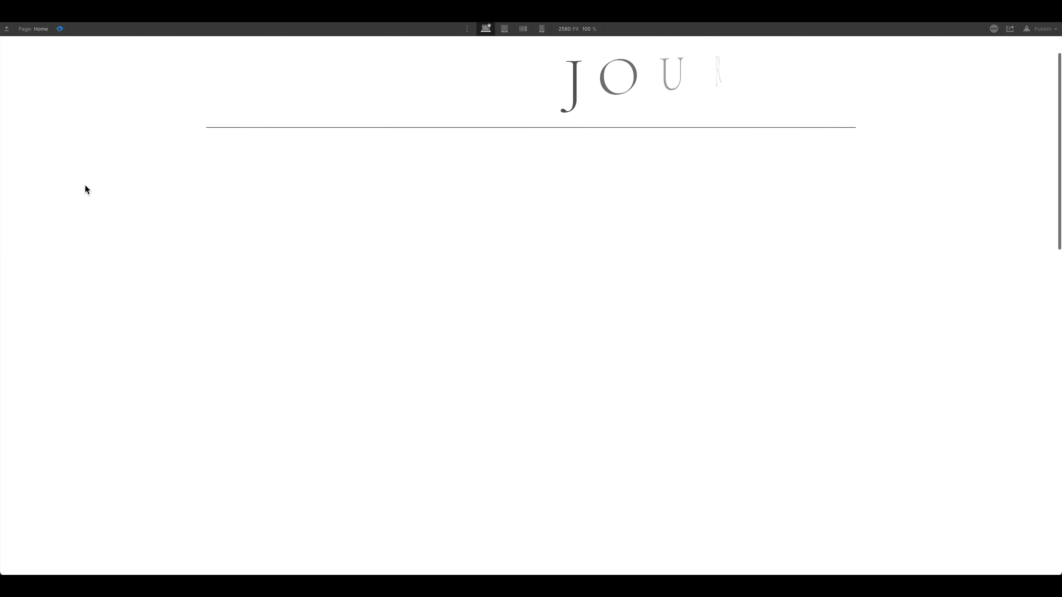
{"action": "scroll", "coordinate": [114, 268], "scroll_direction": "down", "scroll_amount": 1}
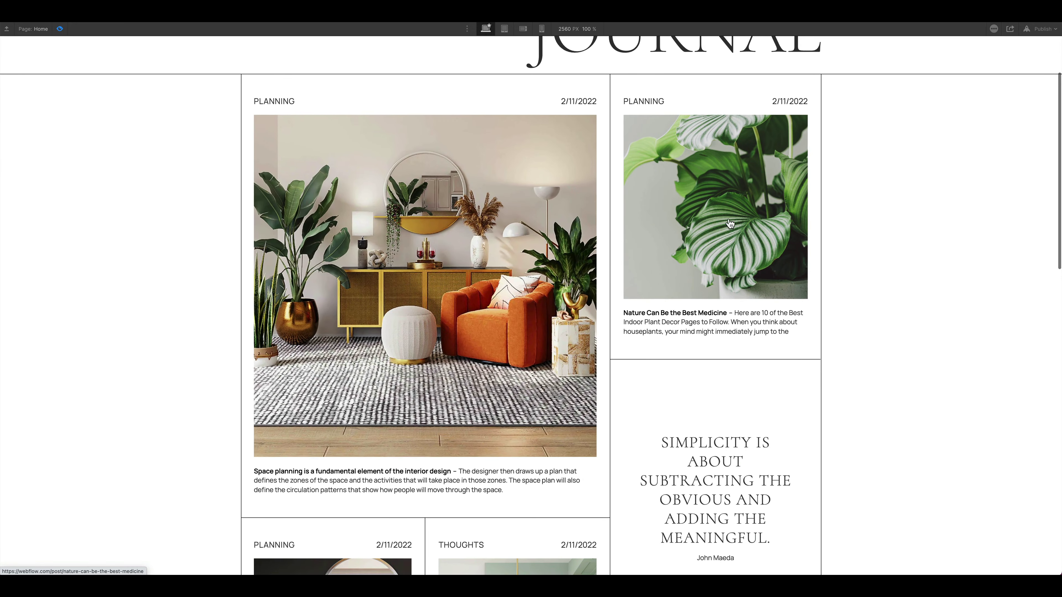
{"action": "scroll", "coordinate": [499, 250], "scroll_direction": "down", "scroll_amount": 1}
{"action": "scroll", "coordinate": [438, 356], "scroll_direction": "down", "scroll_amount": 4}
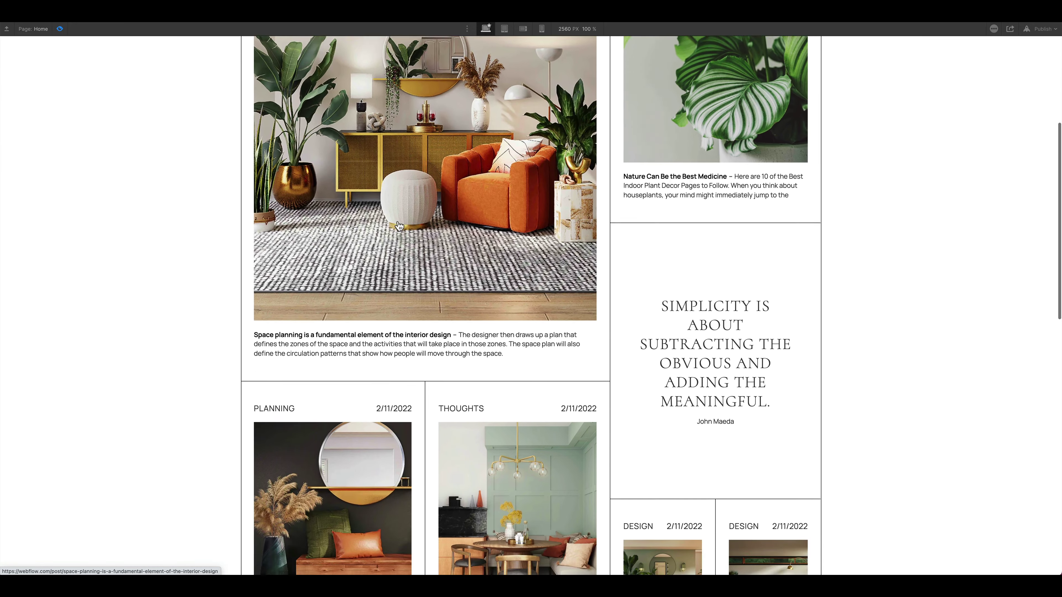
{"action": "scroll", "coordinate": [654, 417], "scroll_direction": "down", "scroll_amount": 1}
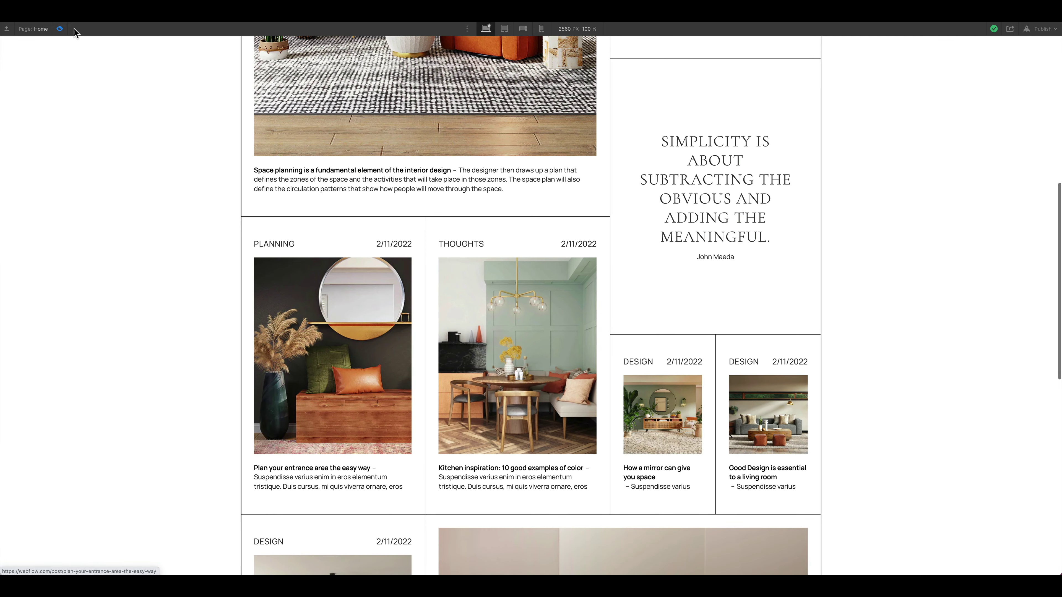
{"action": "key", "text": "ctrl+shift+p"}
Step: Insert a div block inside the first teaser's blog-teaser-image-wrapper and nest the blog-teaser-image in it
{"action": "left_click", "coordinate": [87, 252]}
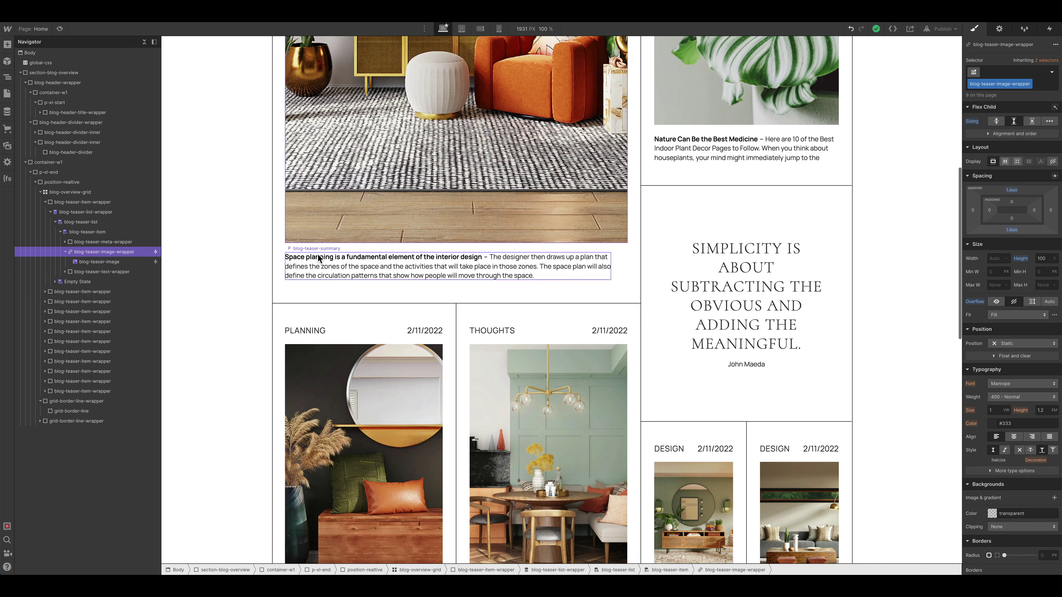
{"action": "left_click", "coordinate": [147, 261]}
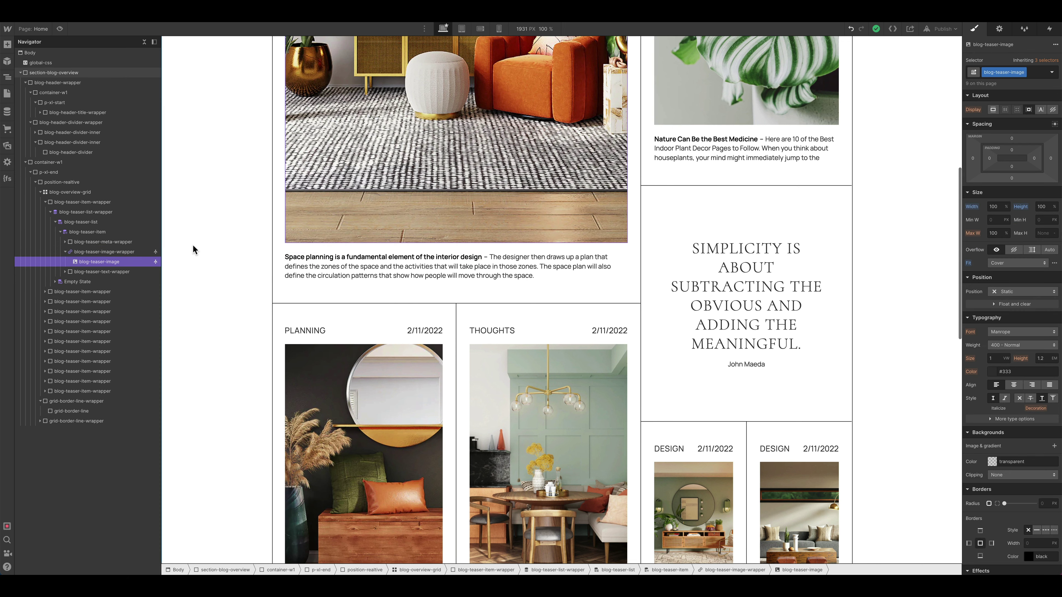
{"action": "scroll", "coordinate": [215, 220], "scroll_direction": "up", "scroll_amount": 5}
{"action": "left_click", "coordinate": [156, 251]}
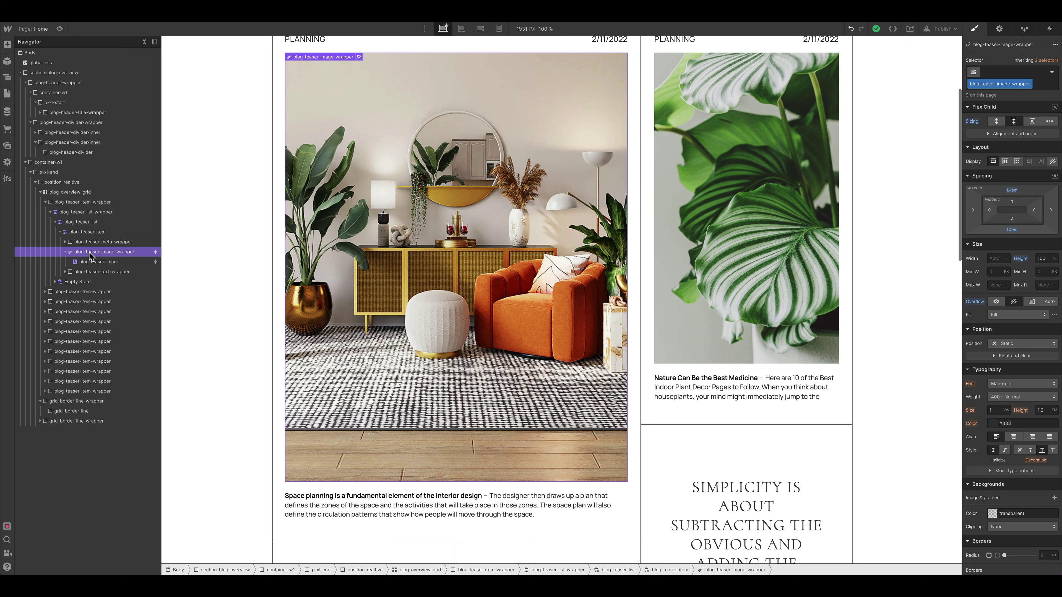
{"action": "key", "text": "ctrl+e"}
{"action": "type", "text": "div"}
{"action": "key", "text": "Return"}
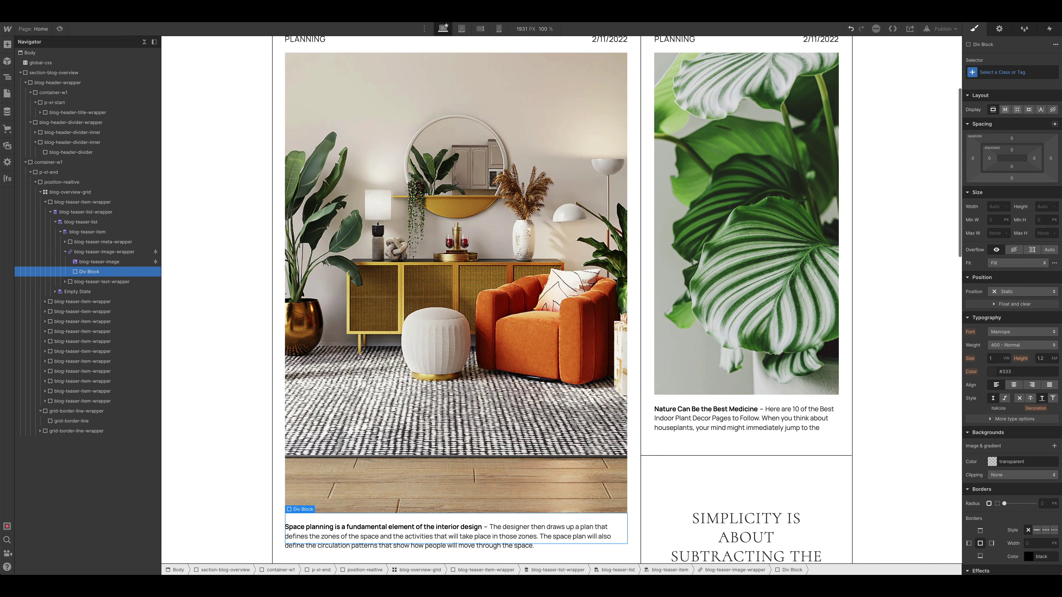
{"action": "left_click_drag", "start_coordinate": [89, 272], "coordinate": [91, 263]}
{"action": "left_click", "coordinate": [89, 270]}
{"action": "left_click", "coordinate": [94, 263]}
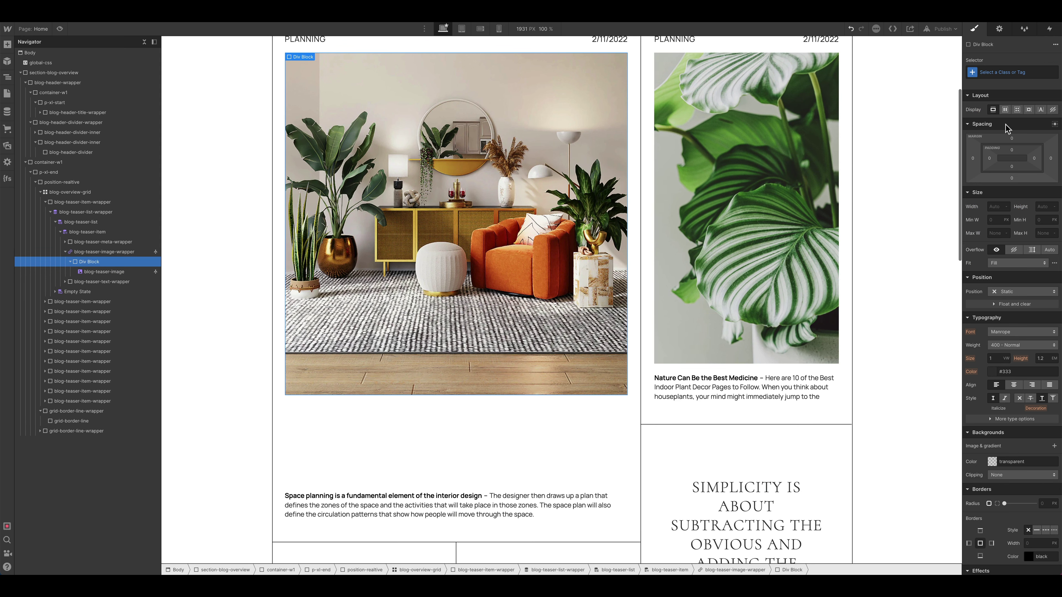
Step: Assign the new class blog-teaser-image-inner to the div block around the teaser image
{"action": "left_click", "coordinate": [1003, 73]}
{"action": "type", "text": "blog-"}
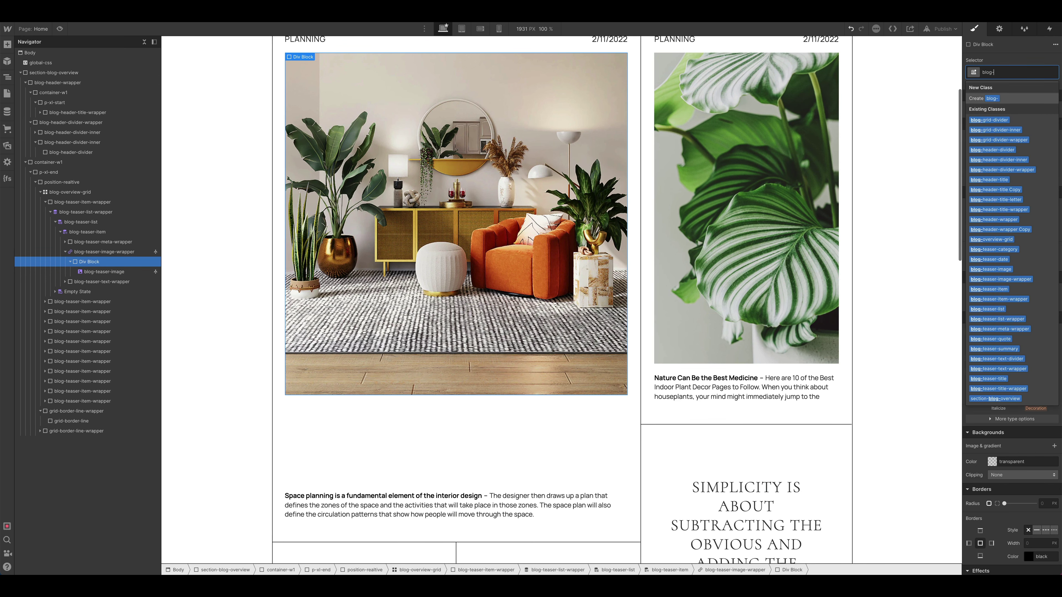
{"action": "type", "text": "teaser-"}
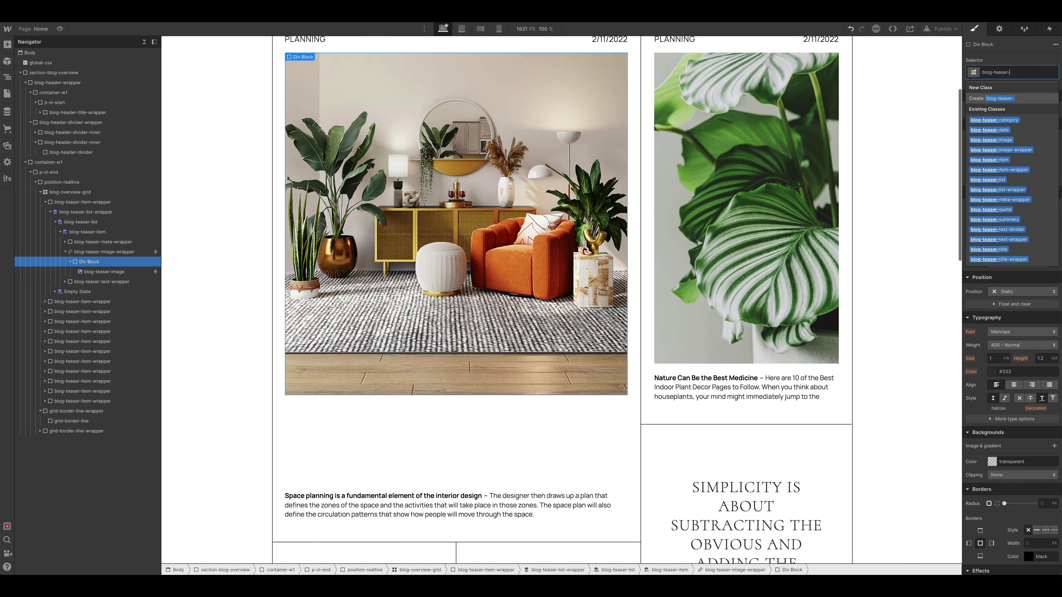
{"action": "type", "text": "image-in"}
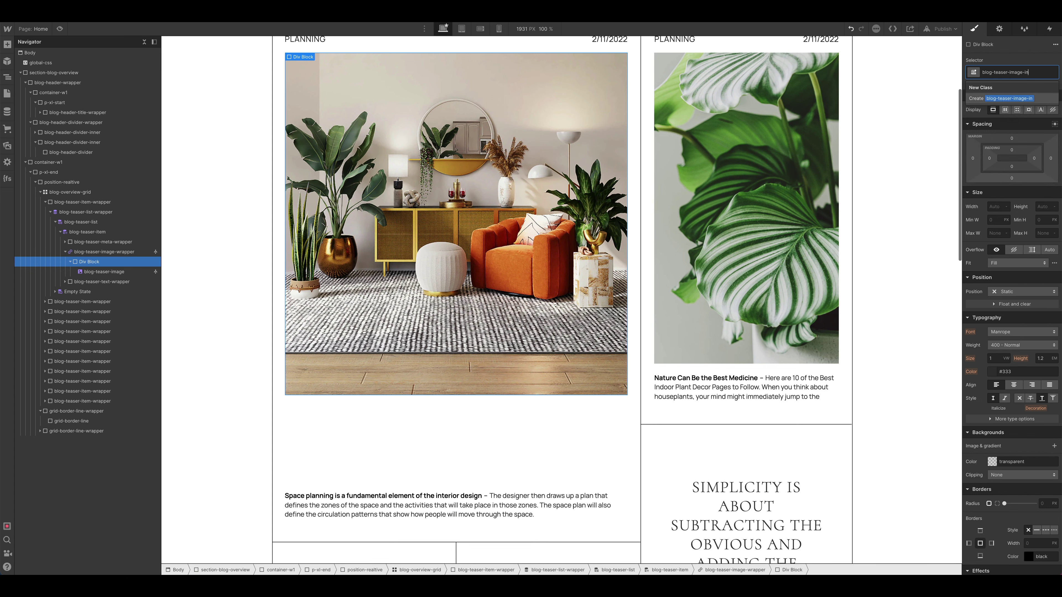
{"action": "type", "text": "ner"}
{"action": "key", "text": "Return"}
Step: Inspect the first teaser's blog-teaser-image-wrapper and the blog-teaser-image nested inside it
{"action": "left_click", "coordinate": [183, 248]}
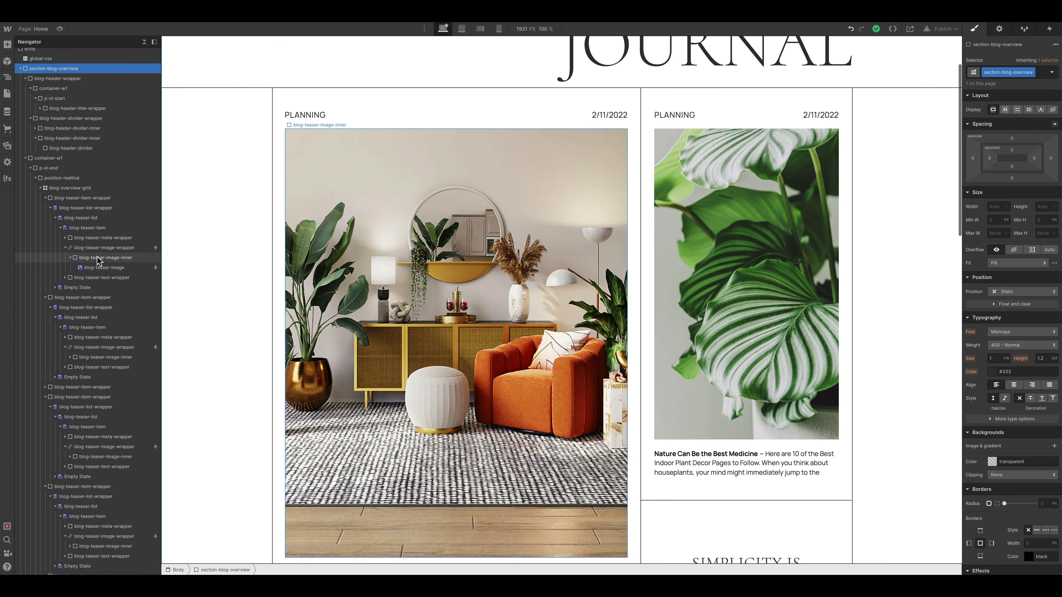
{"action": "left_click", "coordinate": [77, 248]}
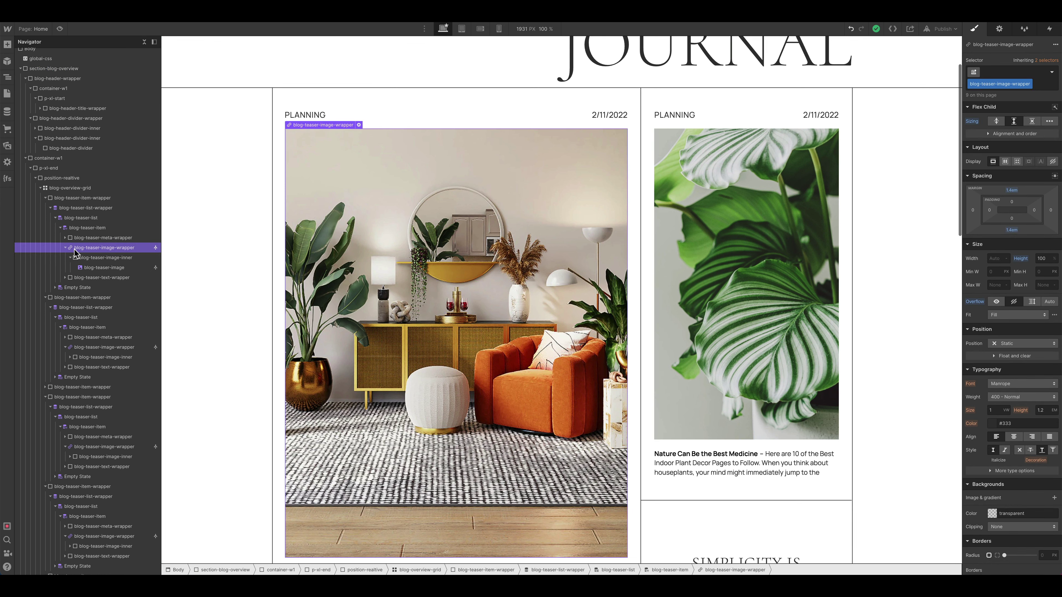
{"action": "left_click", "coordinate": [113, 270]}
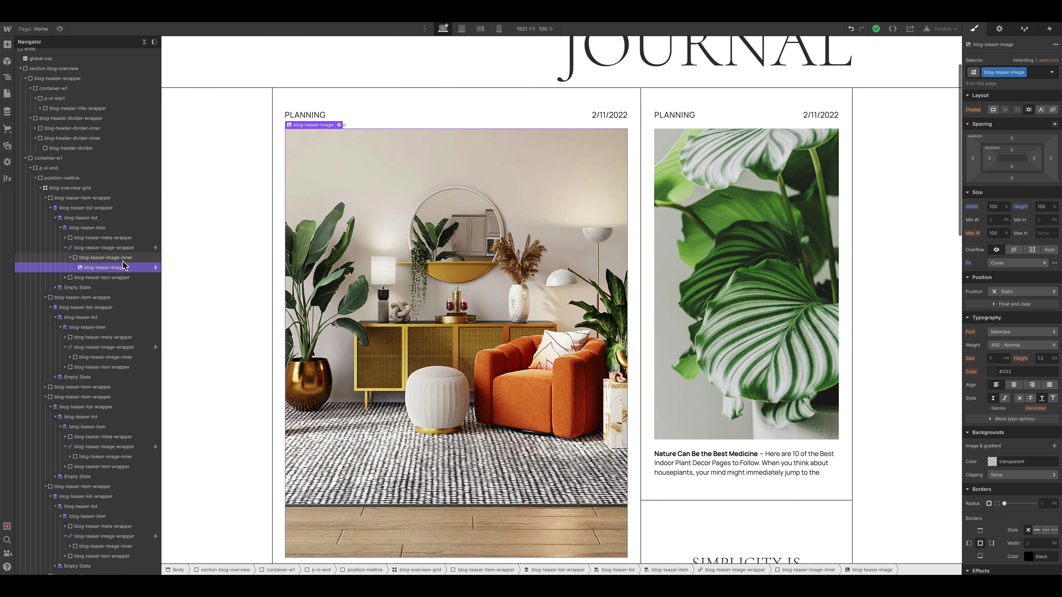
Step: Add a Scroll into view trigger to the first teaser's blog-teaser-image-wrapper
{"action": "left_click", "coordinate": [109, 259]}
{"action": "left_click", "coordinate": [105, 248]}
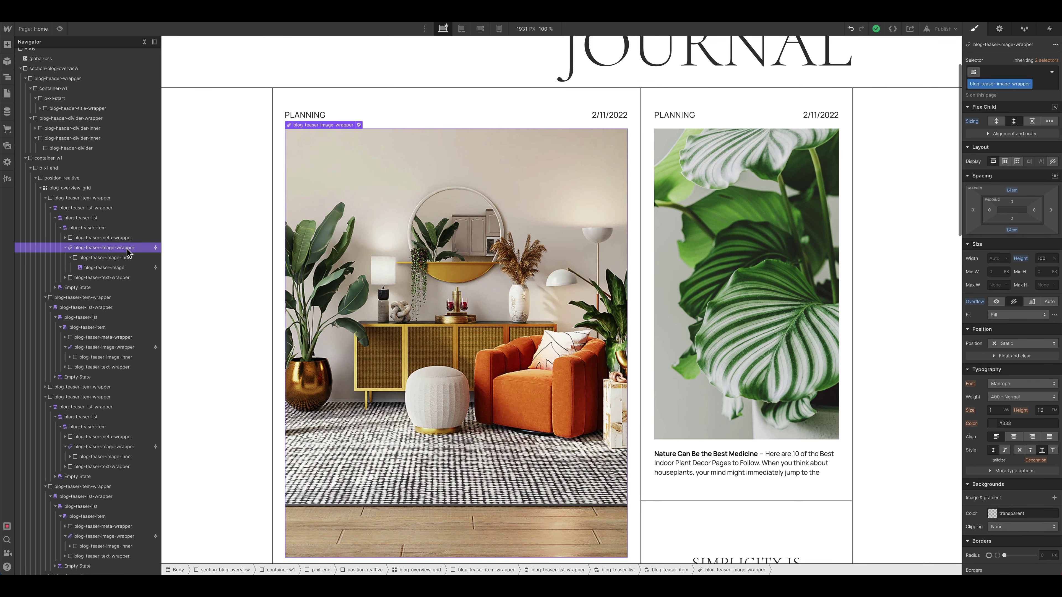
{"action": "scroll", "coordinate": [226, 261], "scroll_direction": "down", "scroll_amount": 1}
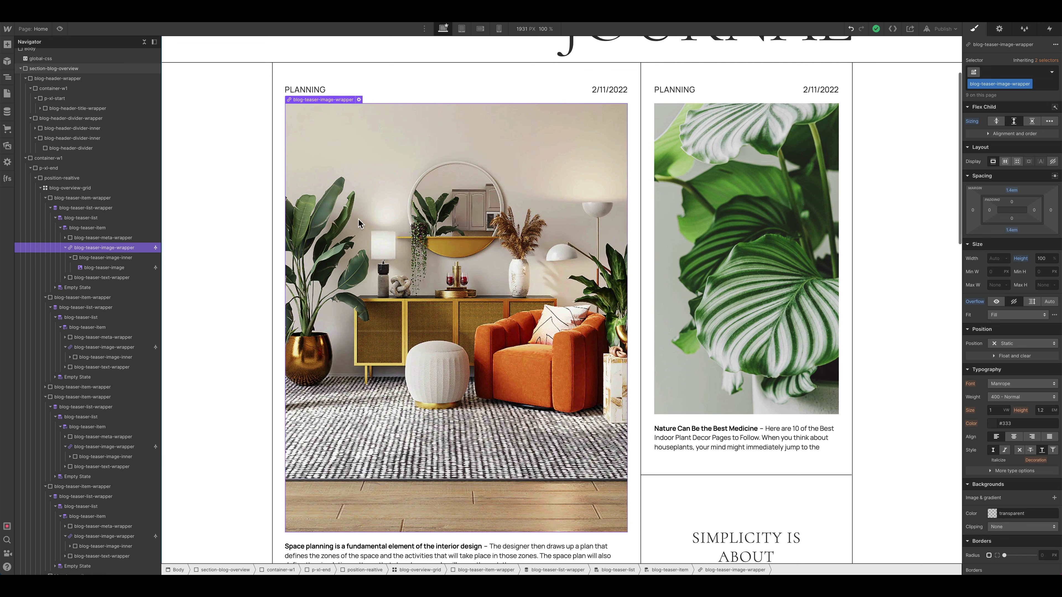
{"action": "left_click", "coordinate": [1052, 30]}
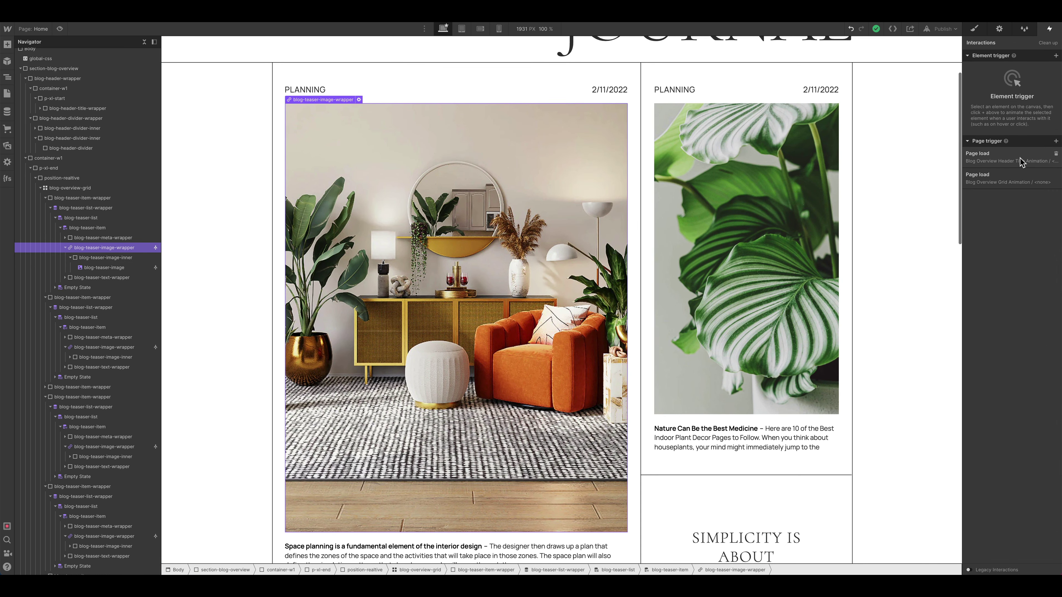
{"action": "left_click", "coordinate": [1057, 59]}
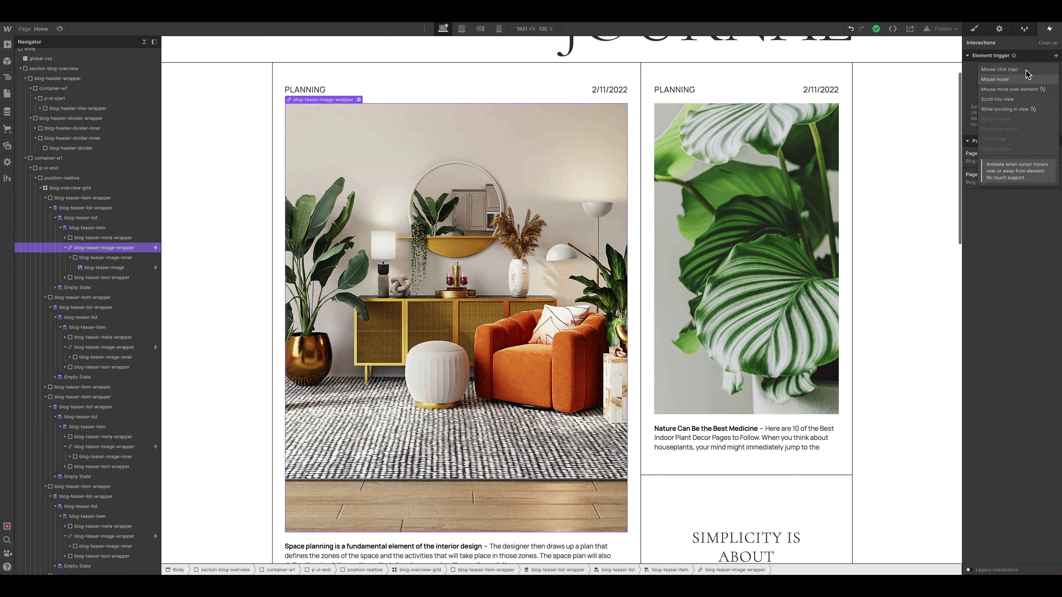
{"action": "left_click", "coordinate": [1010, 103]}
{"action": "left_click", "coordinate": [1010, 101]}
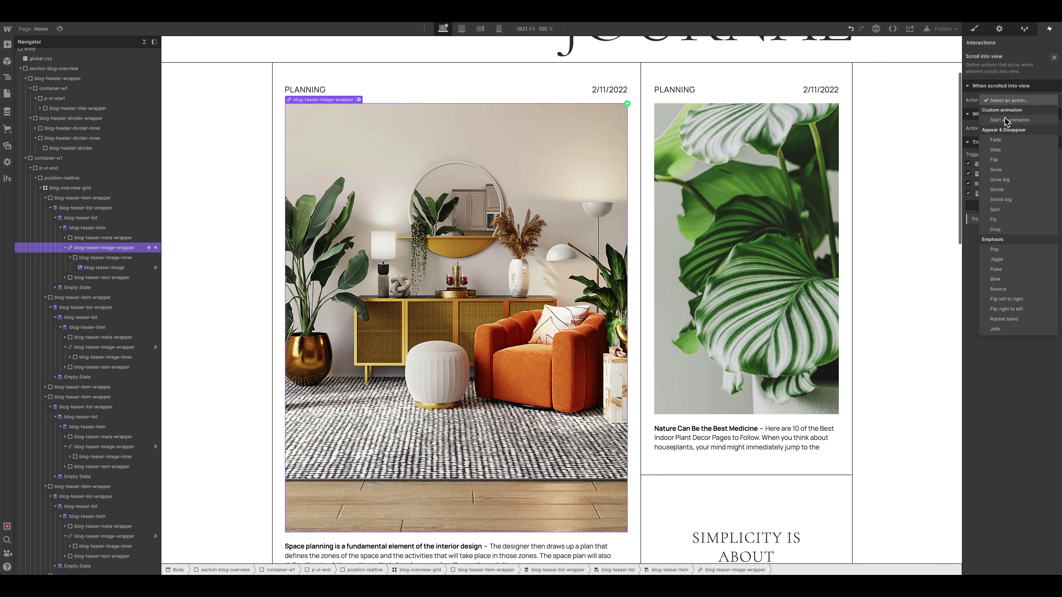
Step: Have the scroll-into-view trigger start a new timed animation named "Blog Overview Grid Item Animation"
{"action": "left_click", "coordinate": [1006, 121]}
{"action": "left_click", "coordinate": [1054, 126]}
{"action": "type", "text": "Blog Overview Grid Item Anima"}
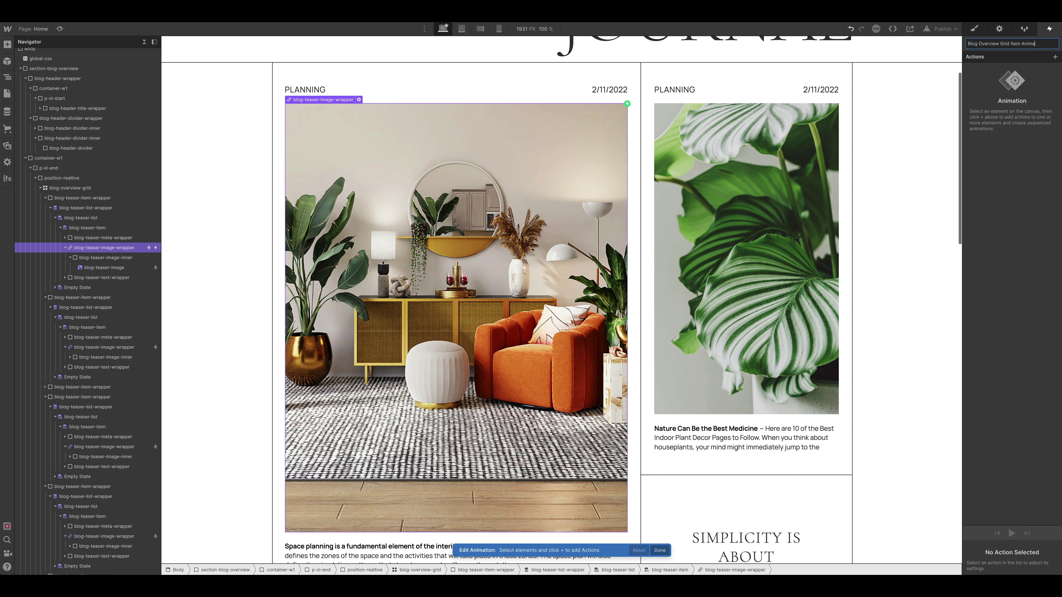
{"action": "key", "text": "Return"}
Step: Add a Scale action for blog-teaser-image-inner with X set to 1.4 and Y set to 1.1
{"action": "left_click", "coordinate": [104, 257]}
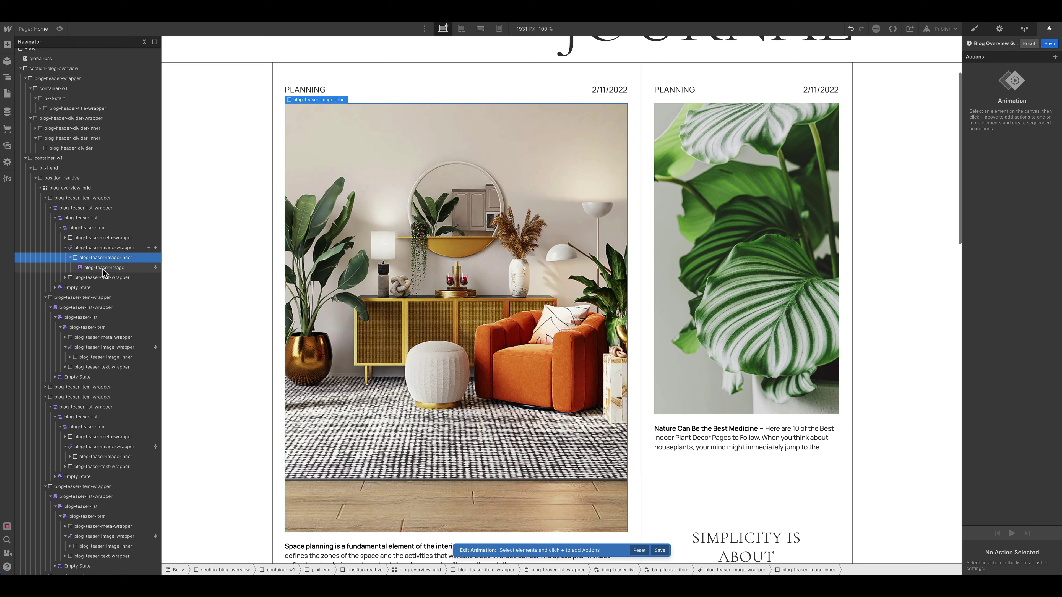
{"action": "left_click", "coordinate": [1054, 56]}
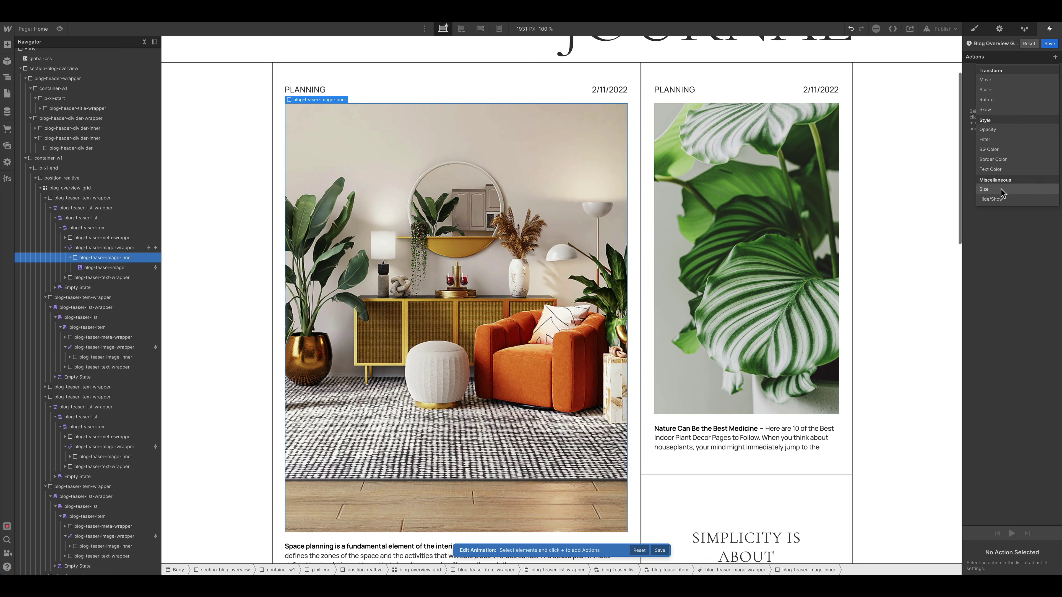
{"action": "left_click", "coordinate": [1003, 89]}
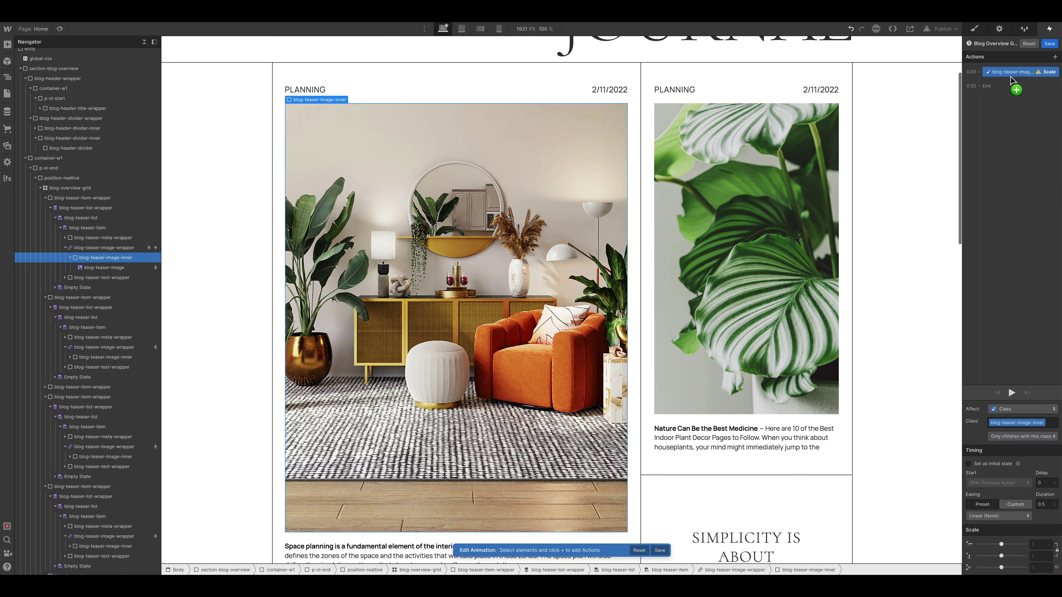
{"action": "left_click", "coordinate": [1038, 544]}
{"action": "type", "text": "1.4"}
{"action": "key", "text": "Return"}
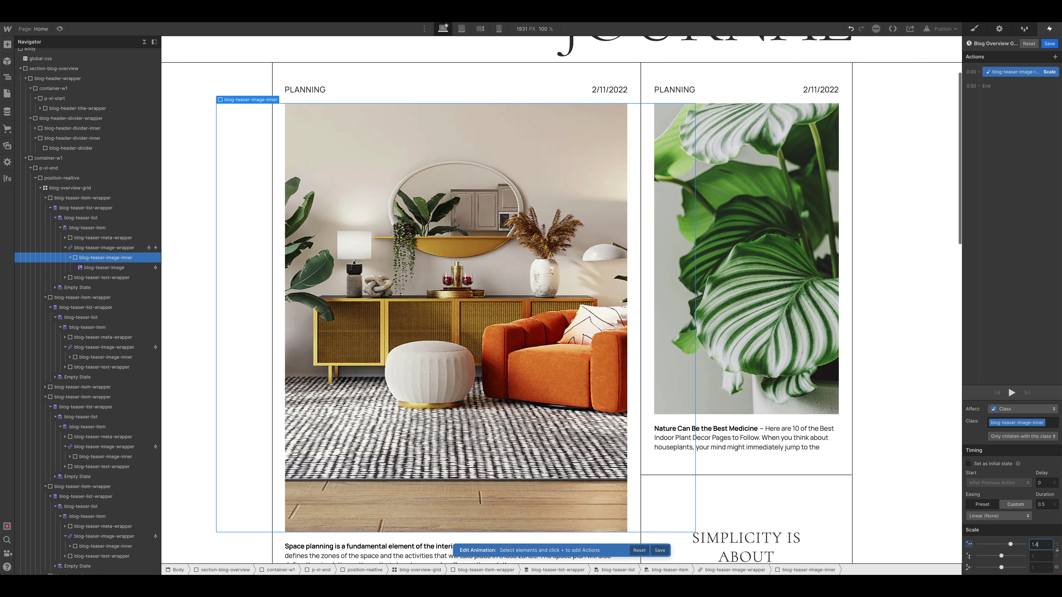
{"action": "left_click", "coordinate": [1040, 556]}
{"action": "type", "text": "1.1"}
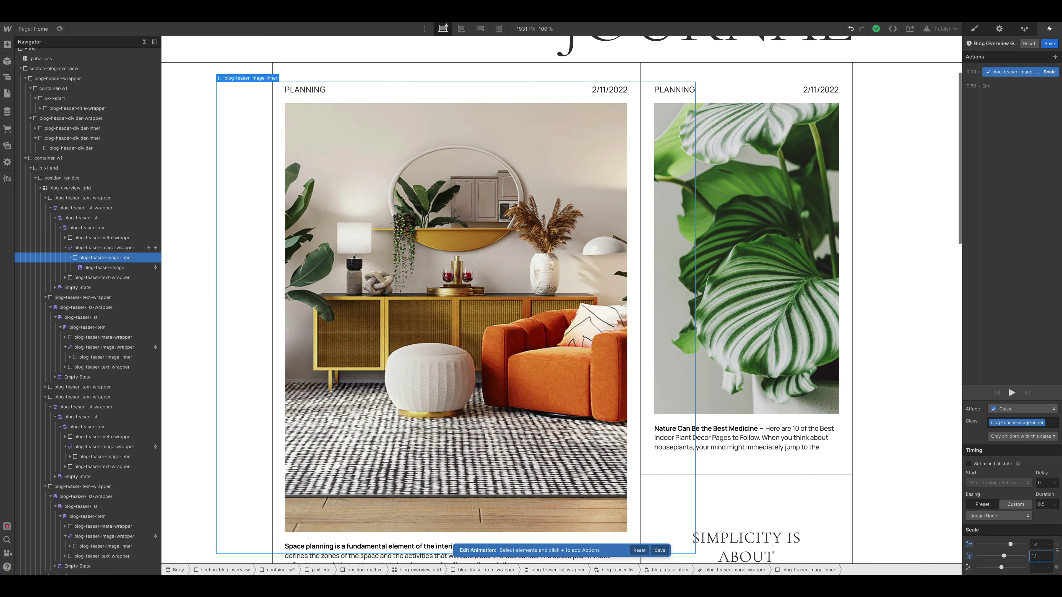
Step: Add a simultaneous Rotate action for blog-teaser-image-inner with the Z rotation set to -5 degrees
{"action": "left_click", "coordinate": [980, 74]}
{"action": "left_click", "coordinate": [980, 73]}
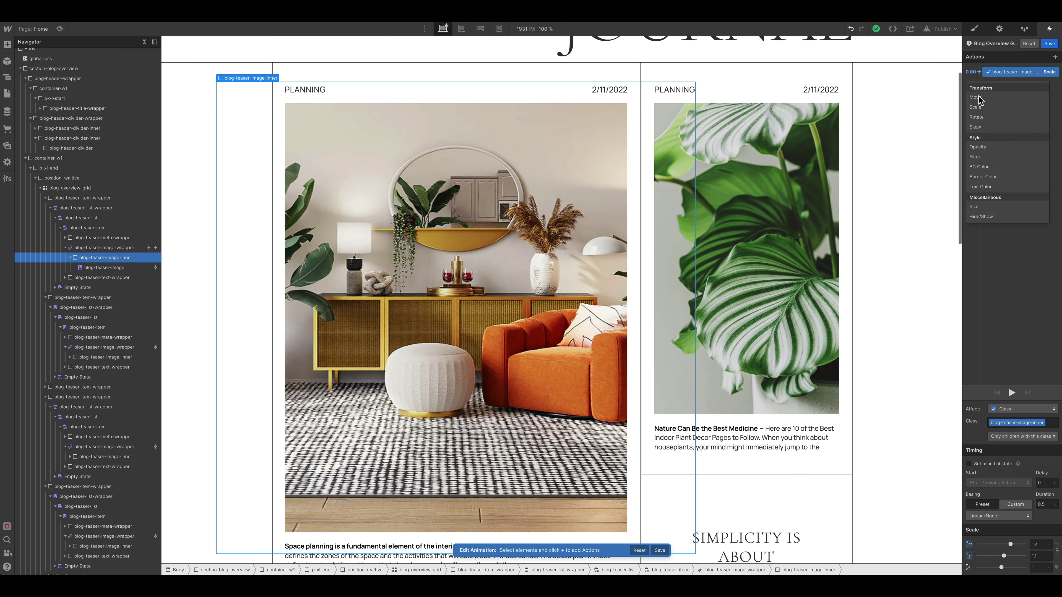
{"action": "left_click", "coordinate": [983, 117]}
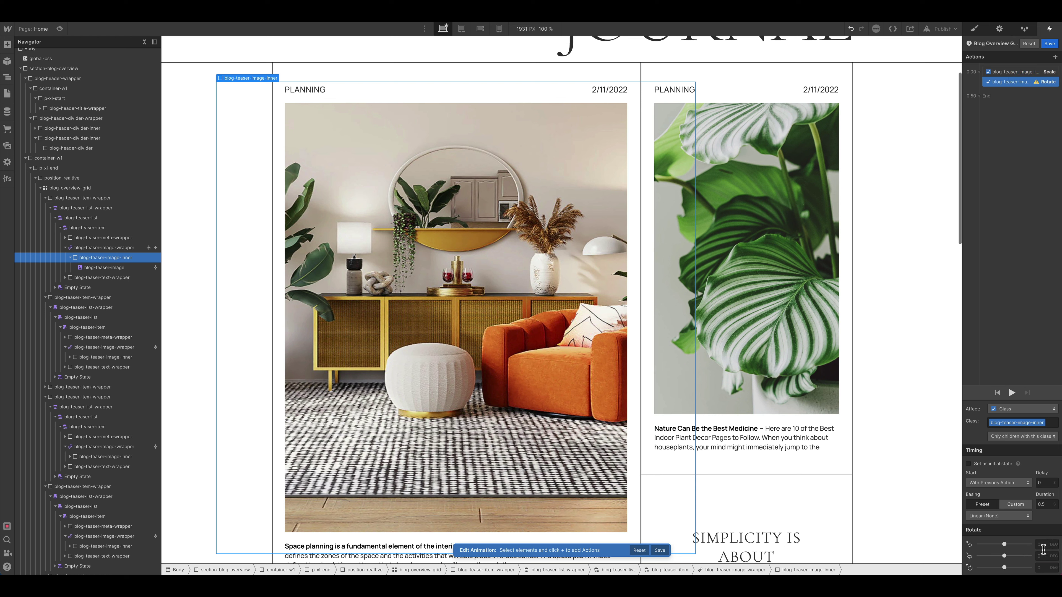
{"action": "left_click", "coordinate": [1044, 565]}
{"action": "type", "text": "-4"}
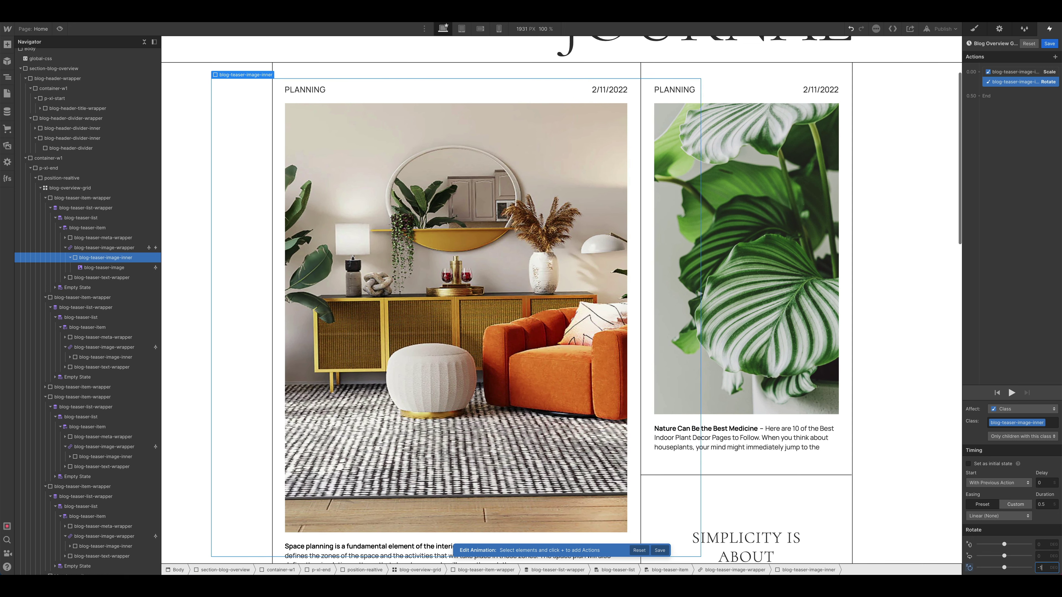
{"action": "key", "text": "Down"}
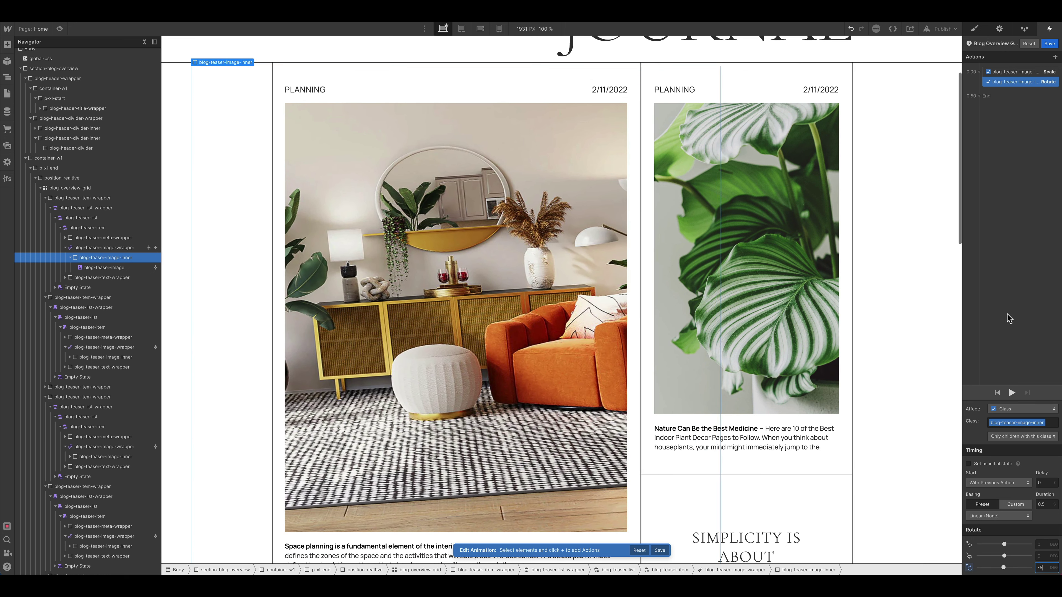
Step: Add an Opacity action at 0% and set the Scale, Rotate and Opacity actions as initial state
{"action": "left_click", "coordinate": [979, 72]}
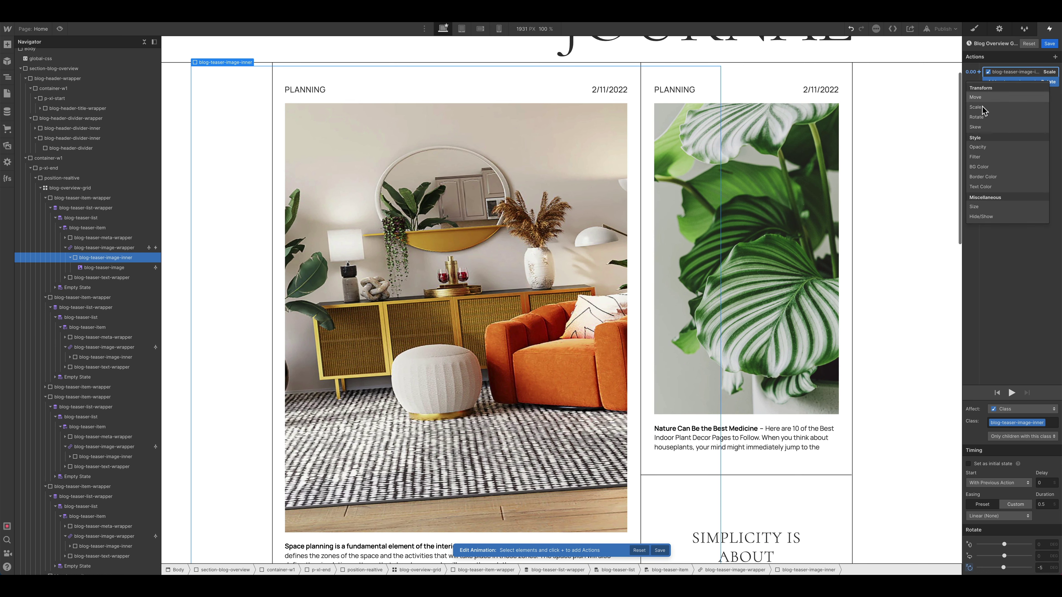
{"action": "left_click", "coordinate": [983, 148]}
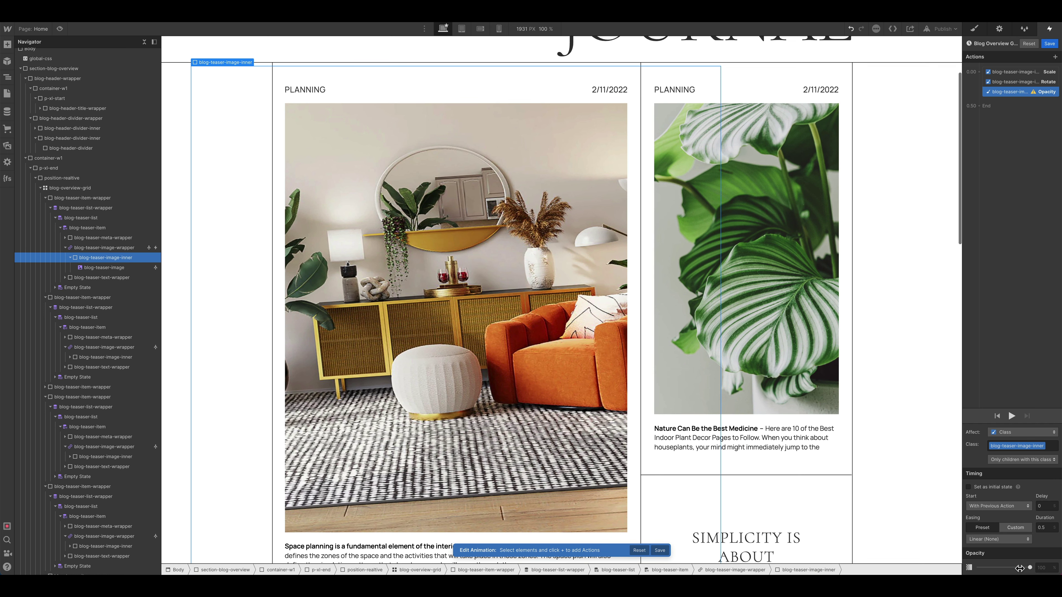
{"action": "left_click_drag", "start_coordinate": [1025, 568], "coordinate": [946, 570]}
{"action": "left_click", "coordinate": [1016, 71], "text": "shift"}
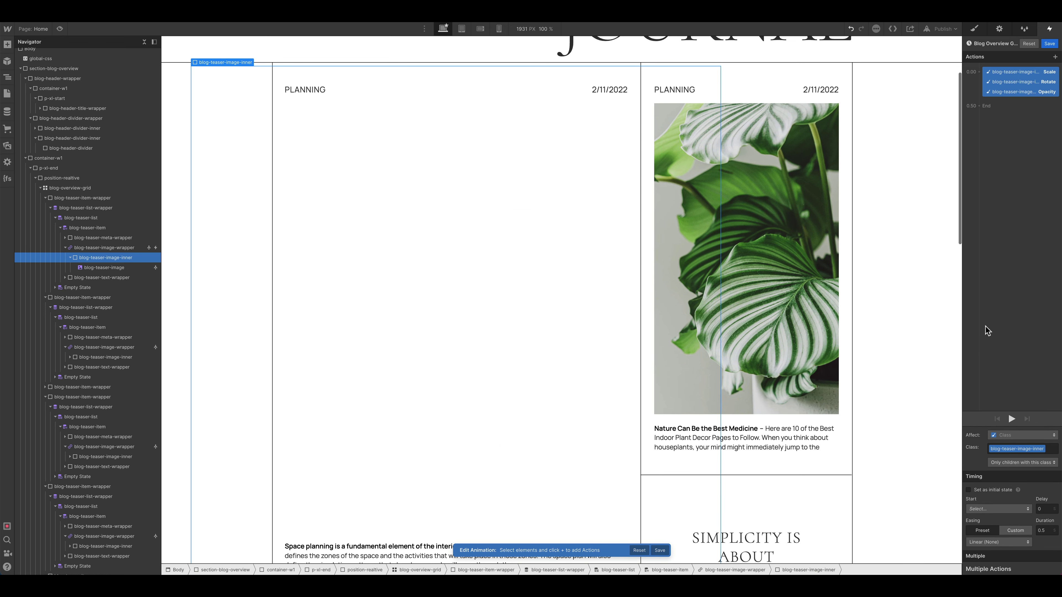
{"action": "left_click", "coordinate": [989, 490]}
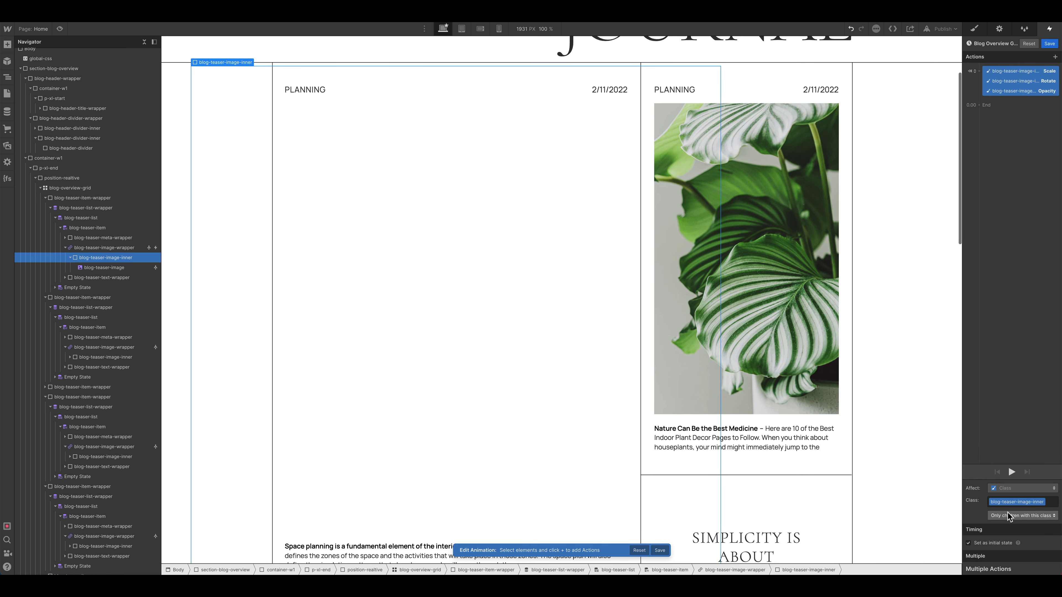
Step: Duplicate the three initial-state actions of blog-teaser-image-inner
{"action": "left_click", "coordinate": [1016, 74]}
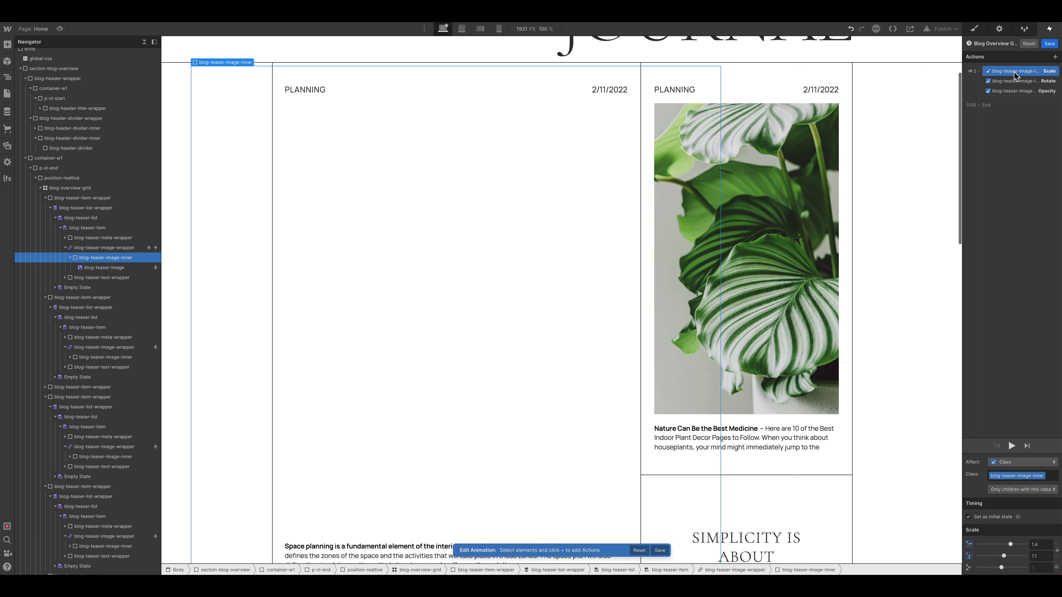
{"action": "left_click", "coordinate": [1016, 91], "text": "shift"}
{"action": "right_click", "coordinate": [1016, 90]}
{"action": "left_click", "coordinate": [1023, 119]}
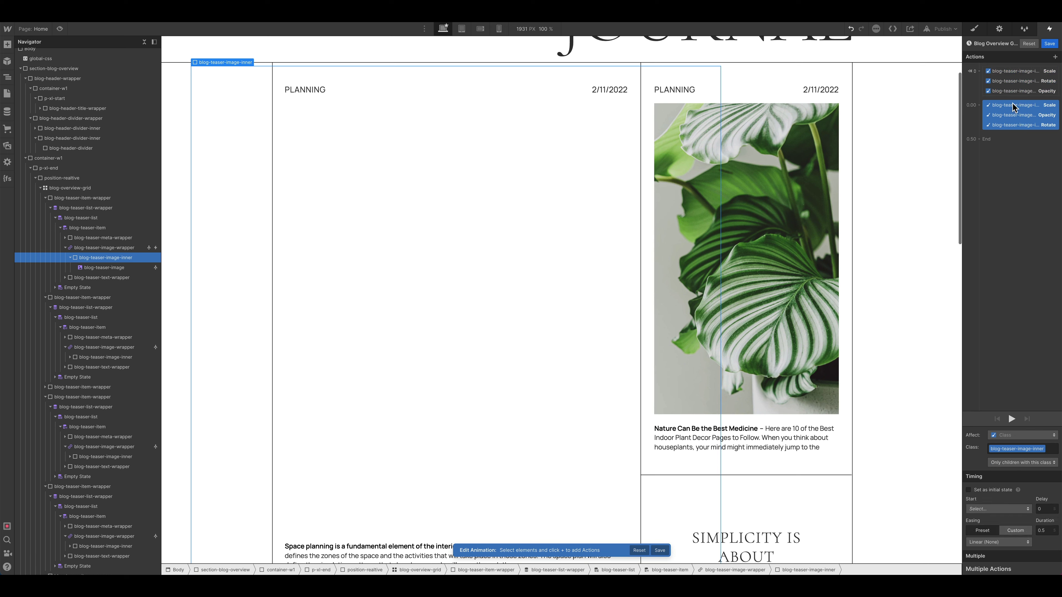
Step: Set the duplicated actions to scale 1 on X and Y, opacity 100% and Z rotation 0
{"action": "left_click", "coordinate": [1014, 106]}
{"action": "left_click", "coordinate": [1040, 545]}
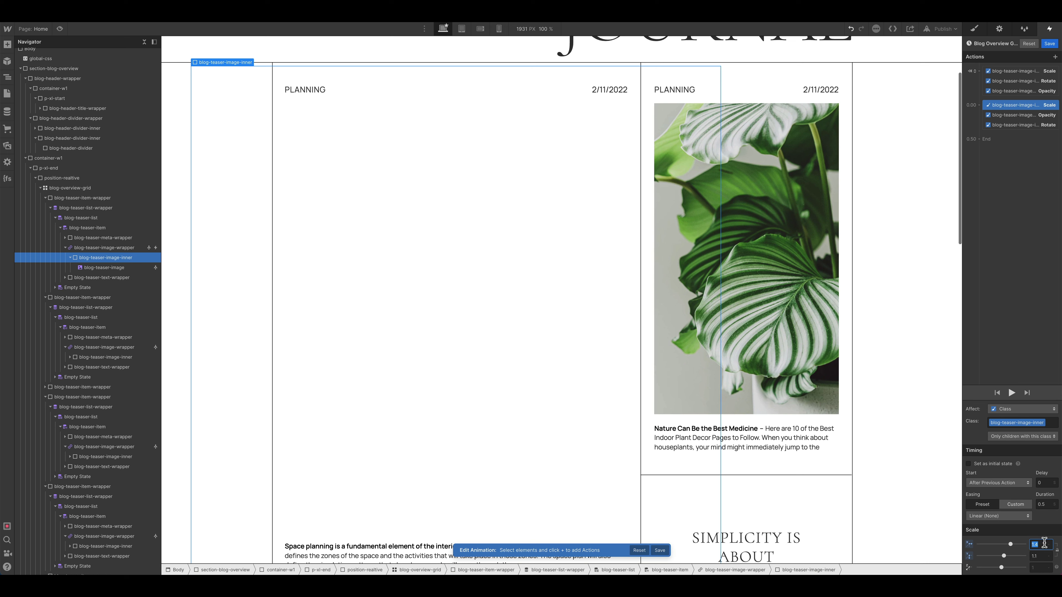
{"action": "type", "text": "1"}
{"action": "left_click", "coordinate": [1041, 557]}
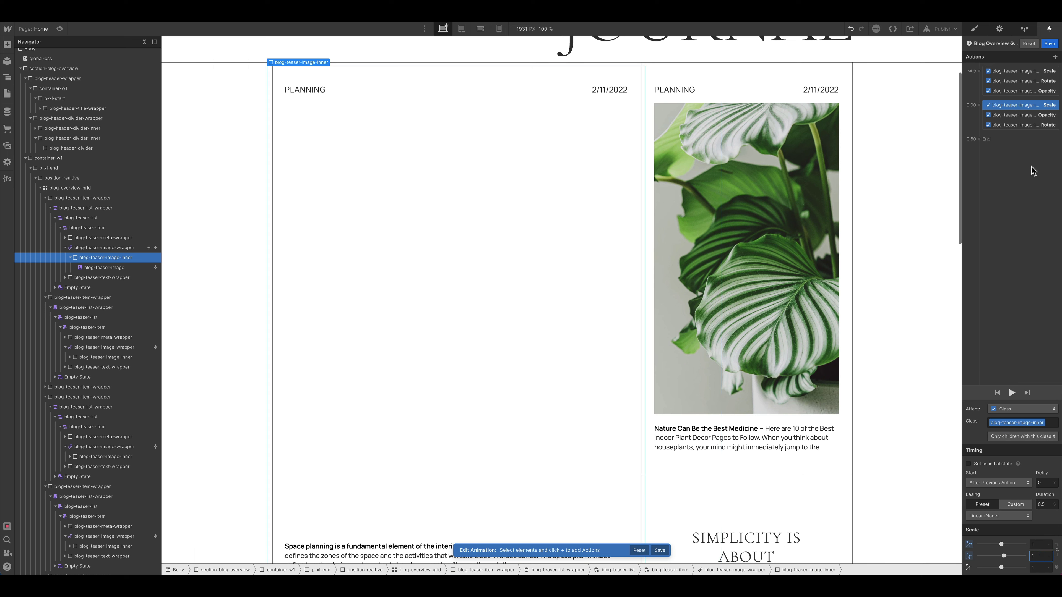
{"action": "left_click_drag", "start_coordinate": [1014, 115], "coordinate": [1008, 409]}
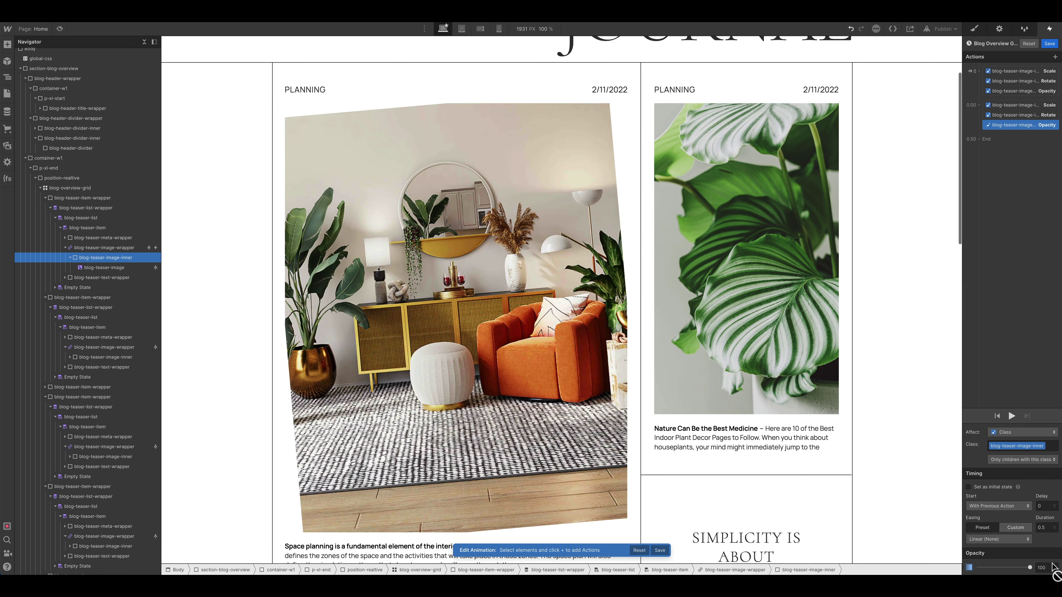
{"action": "left_click", "coordinate": [1016, 115]}
{"action": "left_click", "coordinate": [1045, 568]}
Step: Set the duration of the duplicated Scale and Rotate actions to 2 seconds and of the Opacity action to 1 second
{"action": "left_click", "coordinate": [1031, 105]}
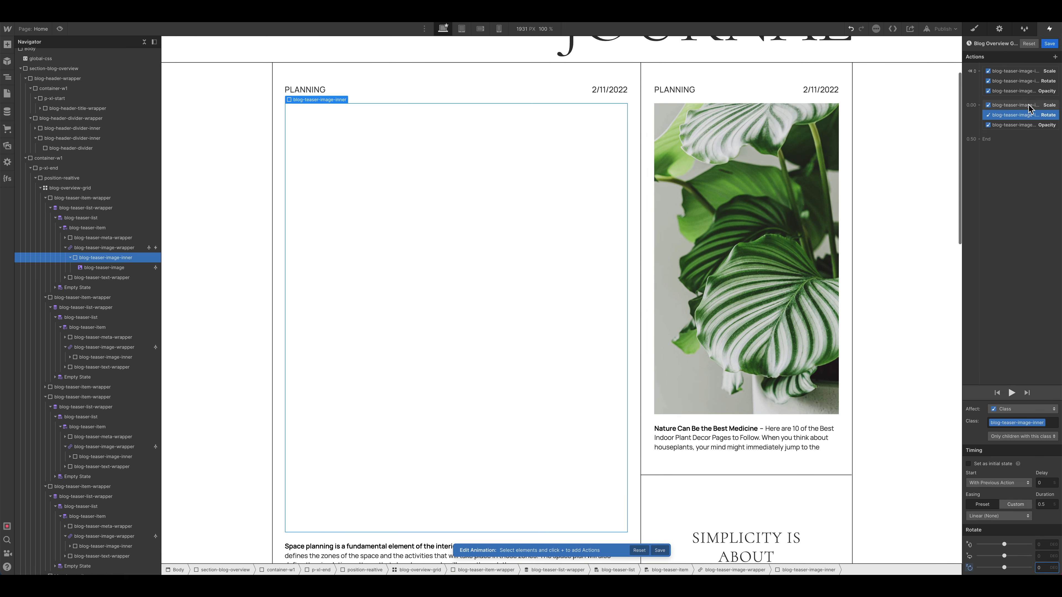
{"action": "left_click", "coordinate": [1017, 114], "text": "shift"}
{"action": "left_click", "coordinate": [1045, 530]}
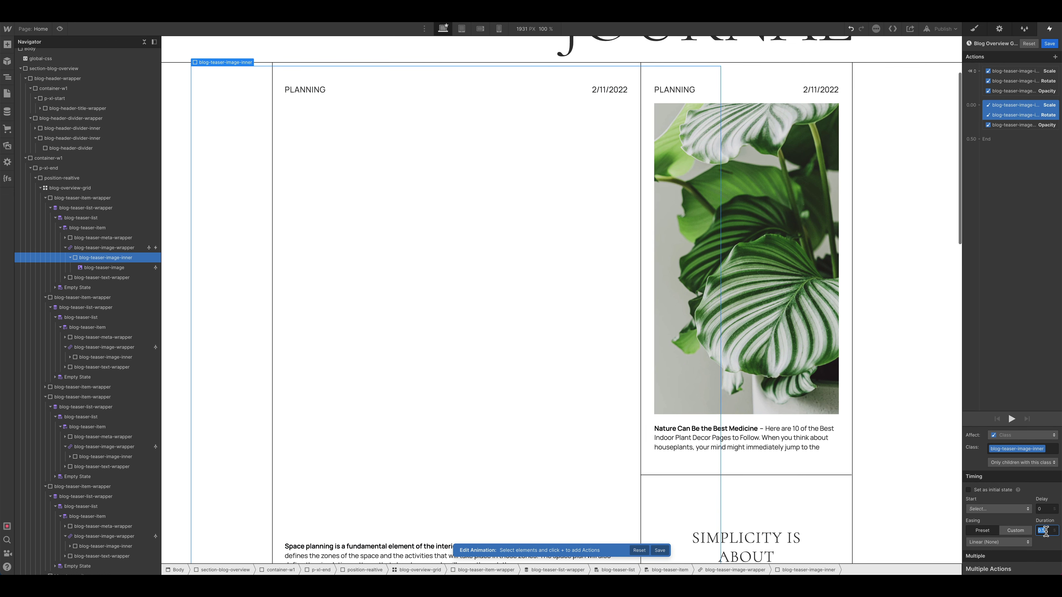
{"action": "type", "text": "2"}
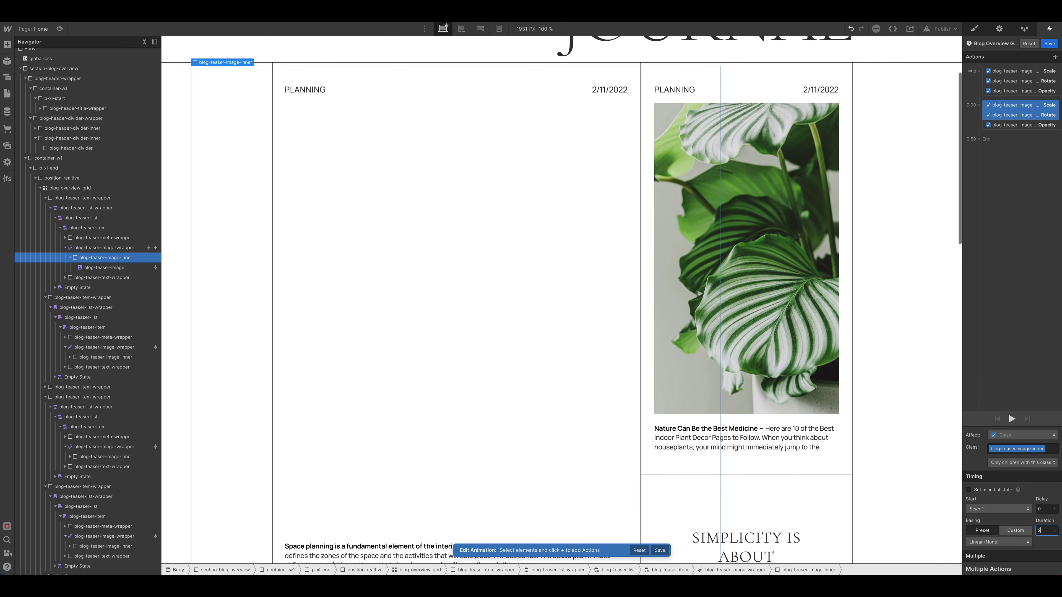
{"action": "left_click", "coordinate": [1024, 125]}
{"action": "left_click", "coordinate": [1046, 527]}
{"action": "type", "text": "1"}
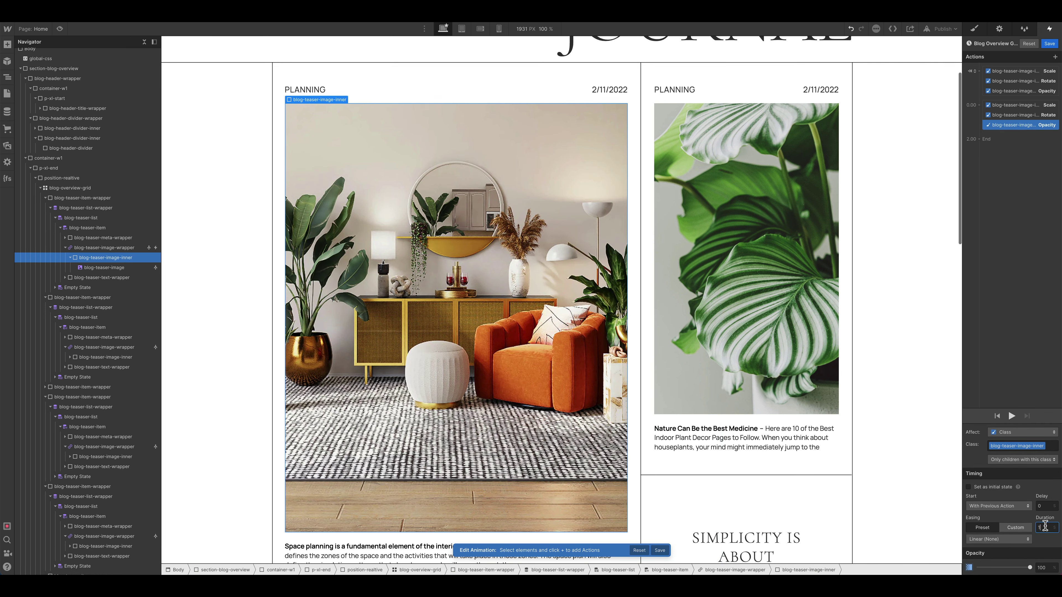
Step: Set the easing of the duplicated Scale and Rotate actions to Out Quint
{"action": "left_click", "coordinate": [999, 539]}
{"action": "left_click", "coordinate": [1012, 144]}
{"action": "left_click", "coordinate": [1018, 115]}
{"action": "left_click", "coordinate": [1018, 105], "text": "shift"}
{"action": "left_click", "coordinate": [988, 542]}
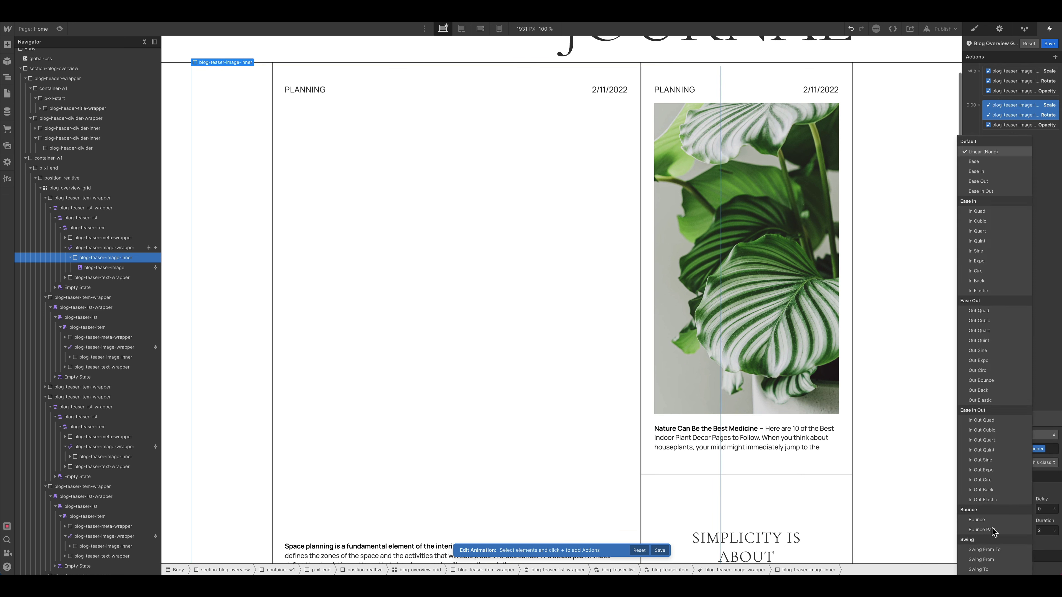
{"action": "left_click", "coordinate": [996, 340]}
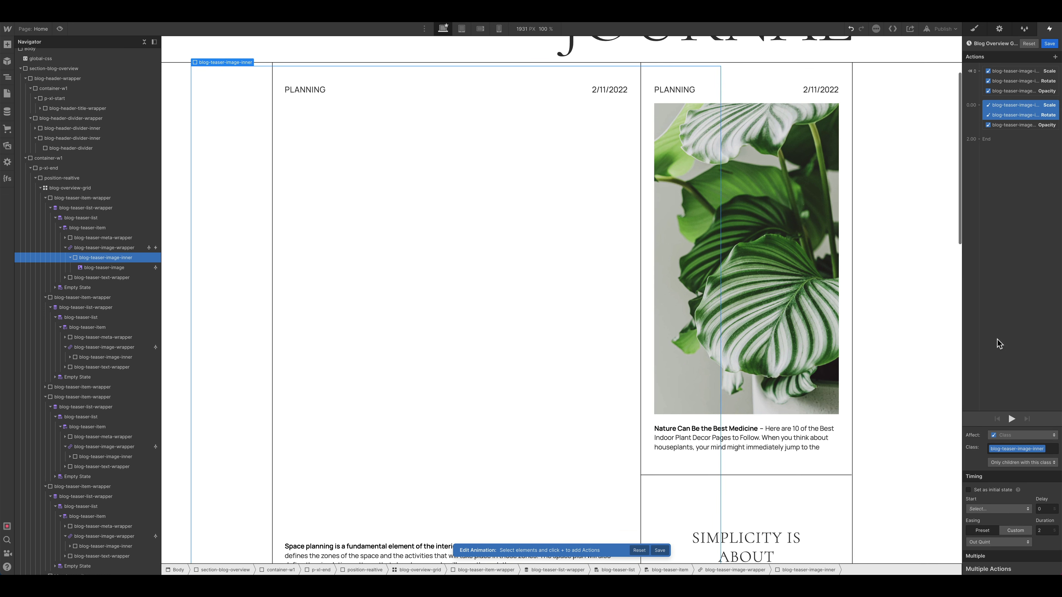
Step: Play back the grid item animation to check it and save it
{"action": "left_click", "coordinate": [1013, 105]}
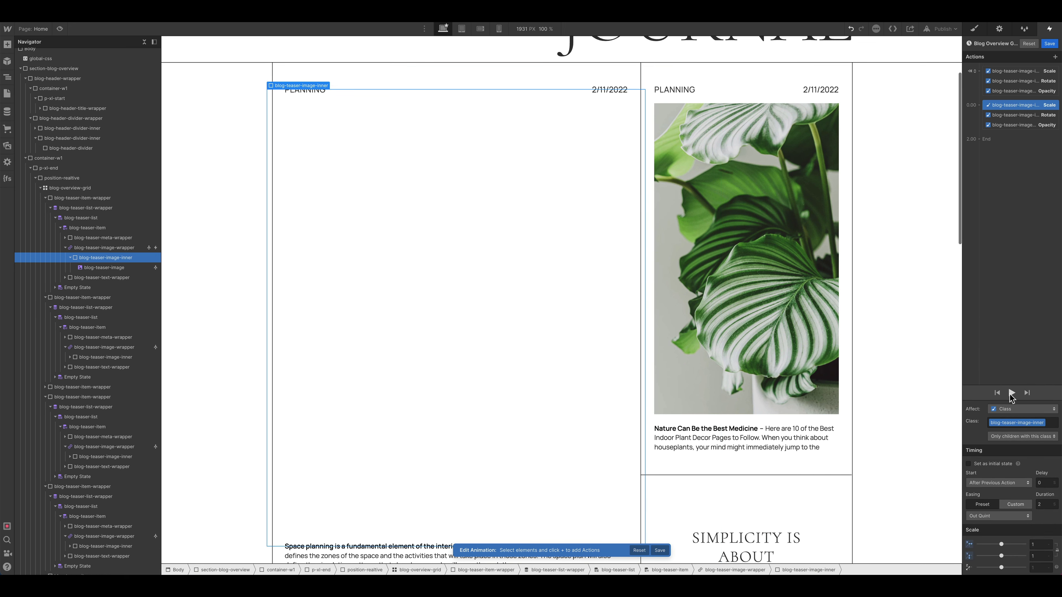
{"action": "left_click", "coordinate": [1010, 393]}
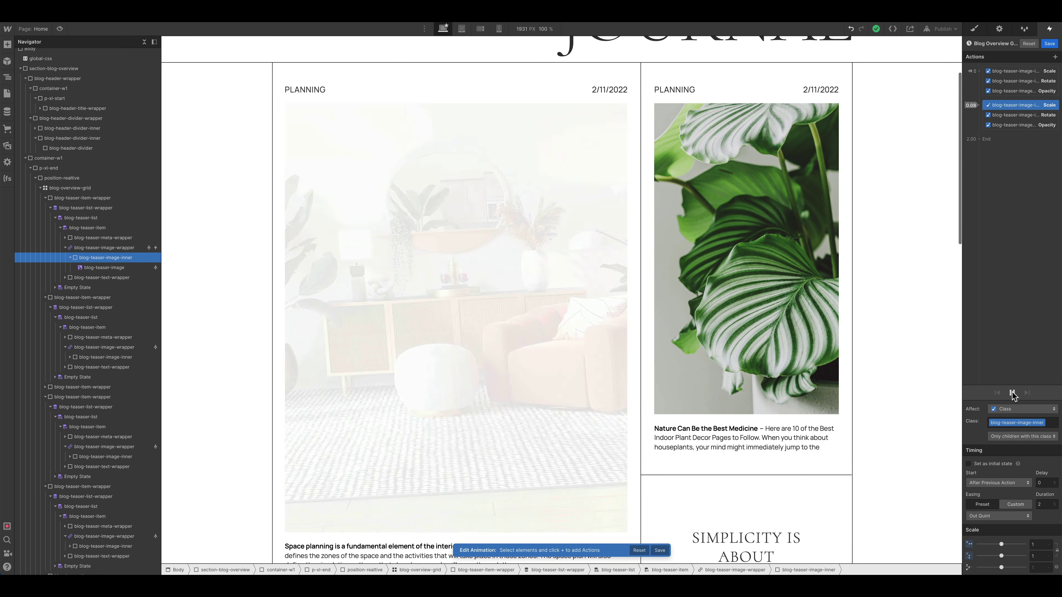
{"action": "left_click", "coordinate": [1012, 393]}
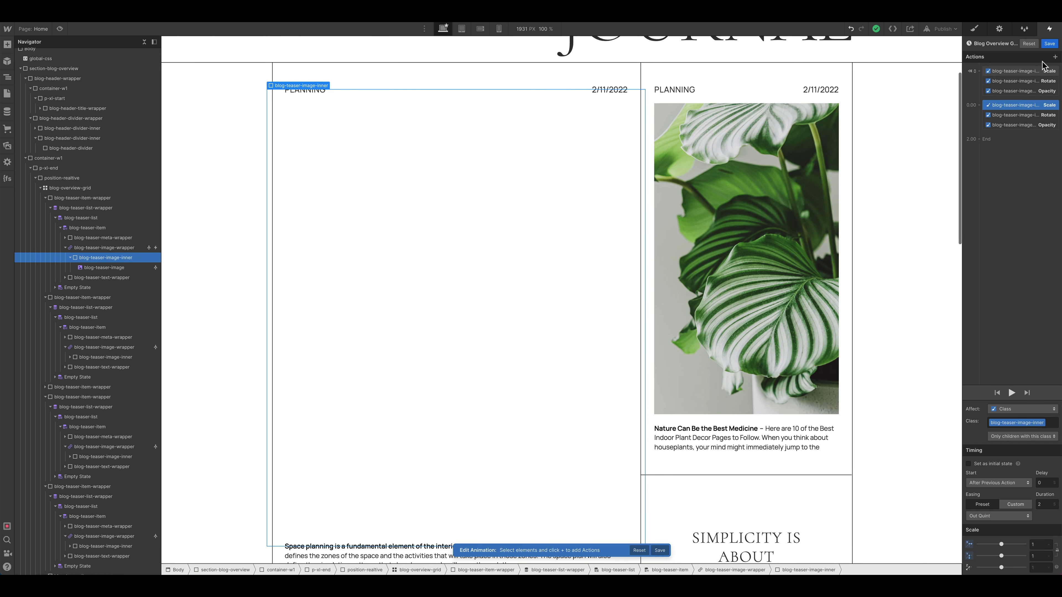
{"action": "left_click", "coordinate": [1049, 44]}
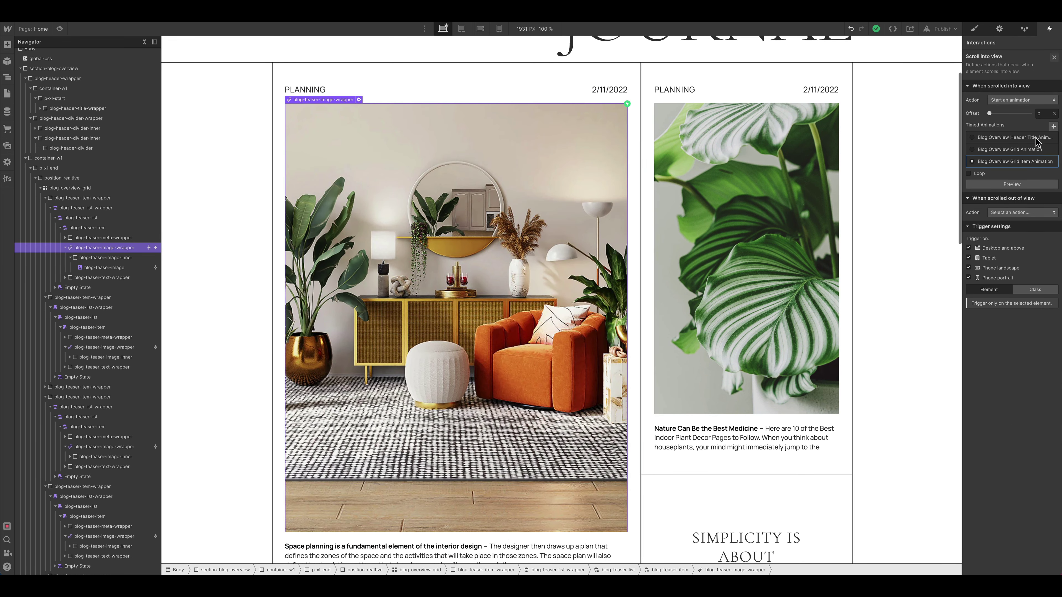
Step: Apply the scroll-into-view trigger to all elements with the class blog-teaser-image-wrapper, using Blog Overview Grid Item Animation
{"action": "left_click", "coordinate": [1034, 289]}
{"action": "left_click", "coordinate": [1024, 304]}
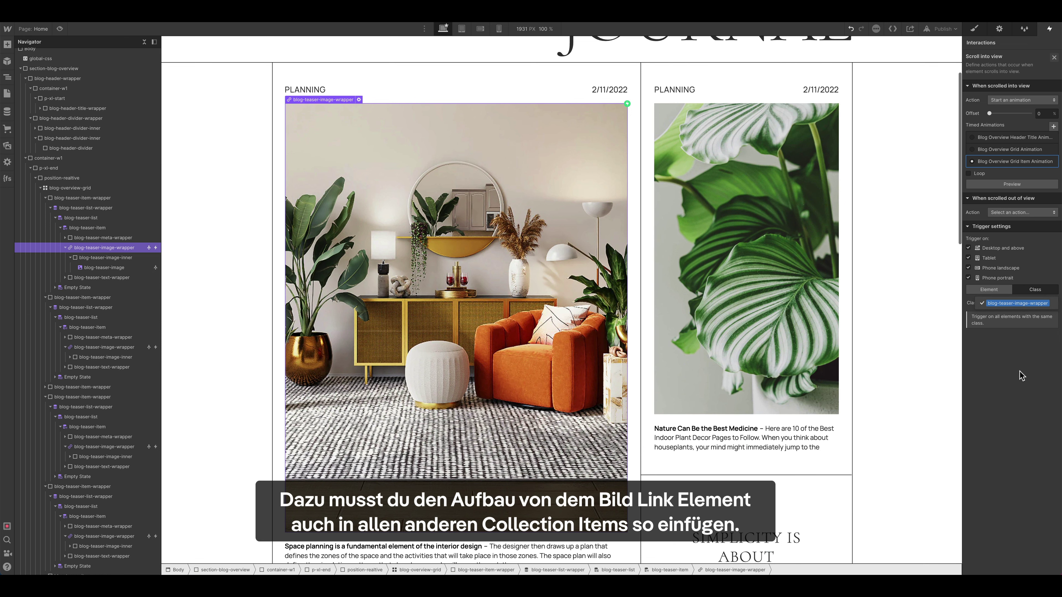
{"action": "left_click", "coordinate": [1016, 161]}
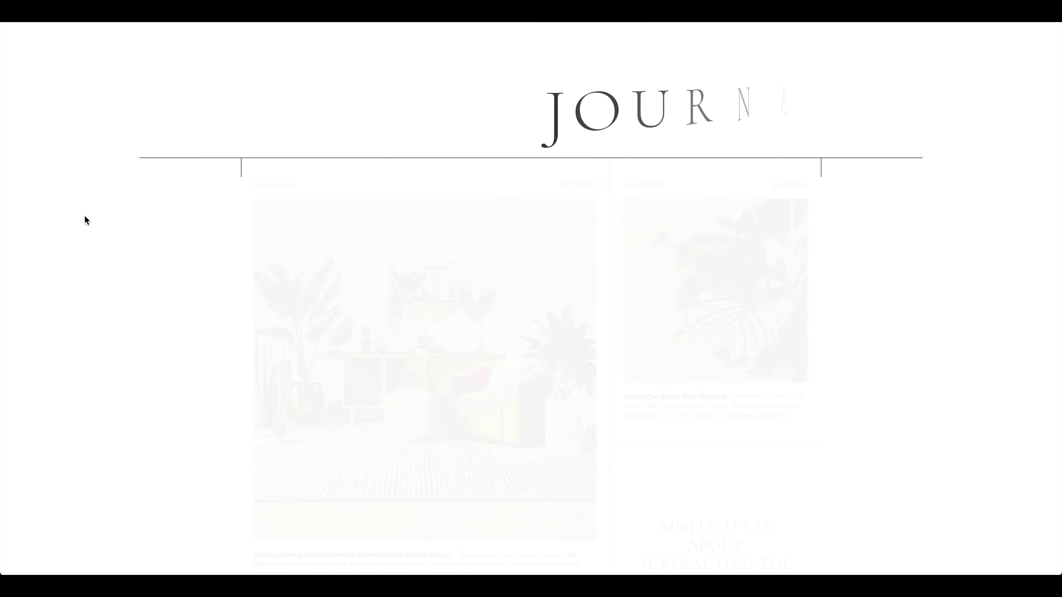
Step: Review the live journal page from header to footer, checking the scroll-in effect on the teaser images
{"action": "scroll", "coordinate": [78, 229], "scroll_direction": "down", "scroll_amount": 4}
{"action": "scroll", "coordinate": [78, 229], "scroll_direction": "down", "scroll_amount": 10}
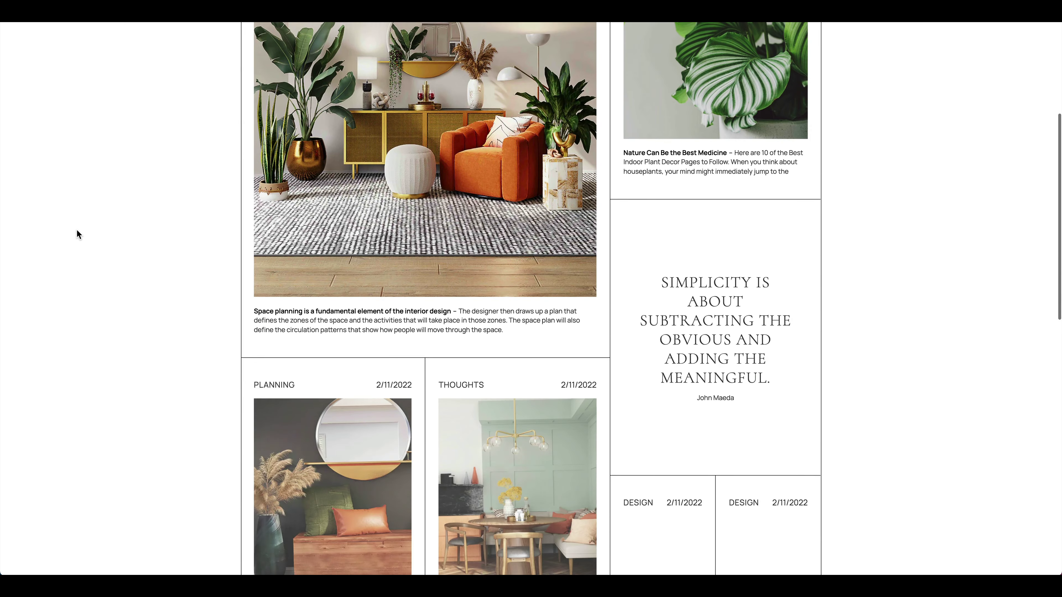
{"action": "scroll", "coordinate": [75, 230], "scroll_direction": "down", "scroll_amount": 5}
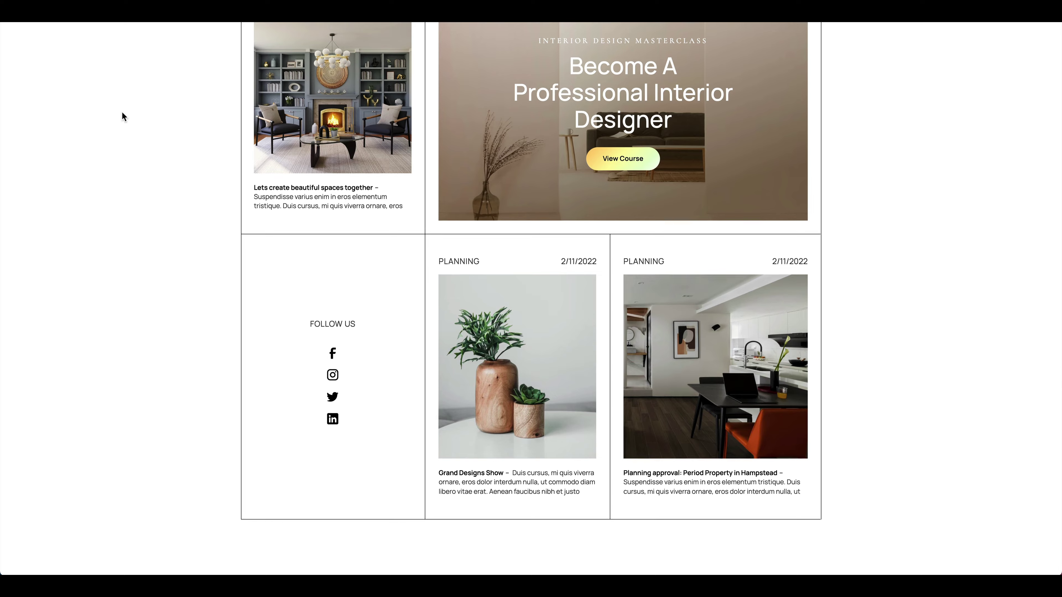
{"action": "scroll", "coordinate": [121, 111], "scroll_direction": "up", "scroll_amount": 20}
{"action": "scroll", "coordinate": [696, 280], "scroll_direction": "down", "scroll_amount": 10}
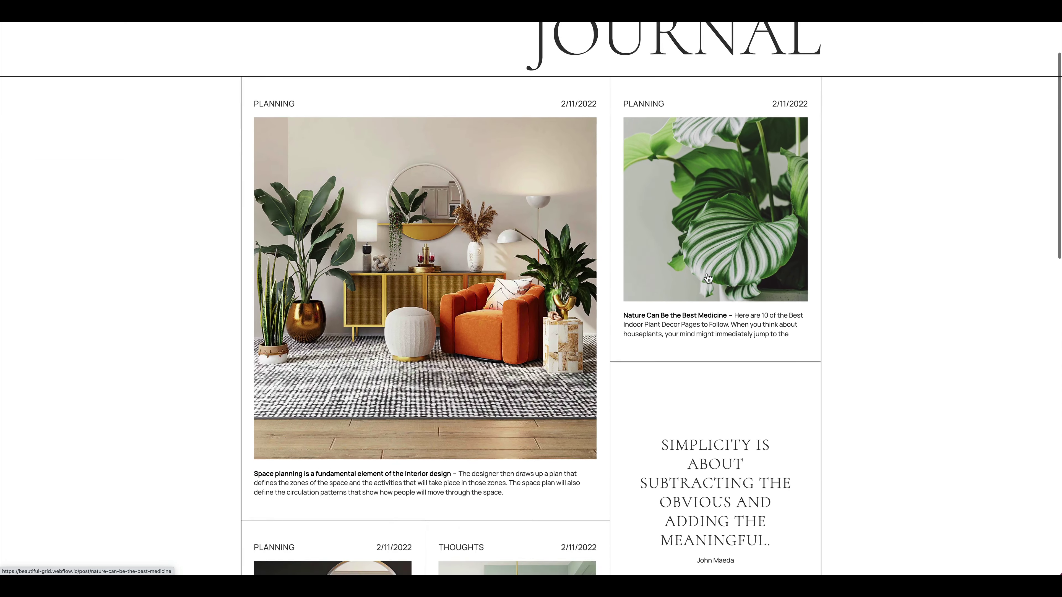
{"action": "scroll", "coordinate": [665, 375], "scroll_direction": "down", "scroll_amount": 6}
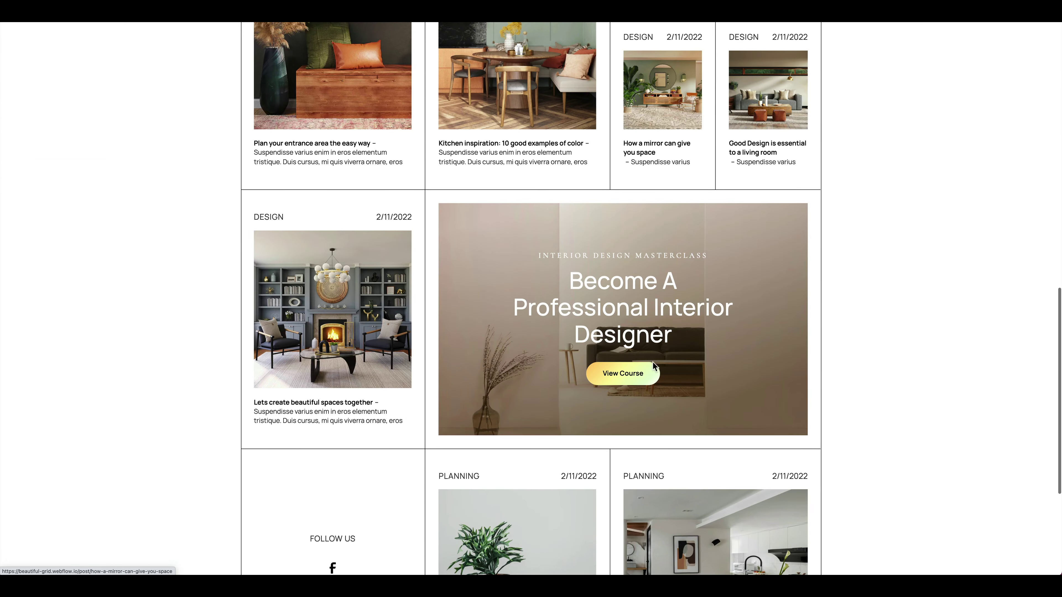